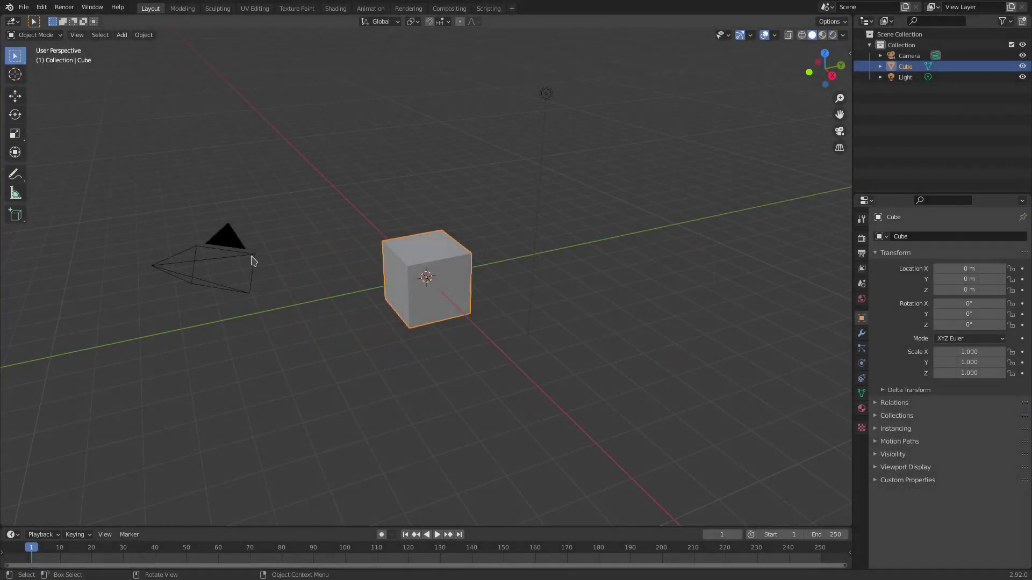
# - Set the vertical render resolution to 400 px in the output settings
pyautogui.click(252, 261)
pyautogui.click(862, 238)
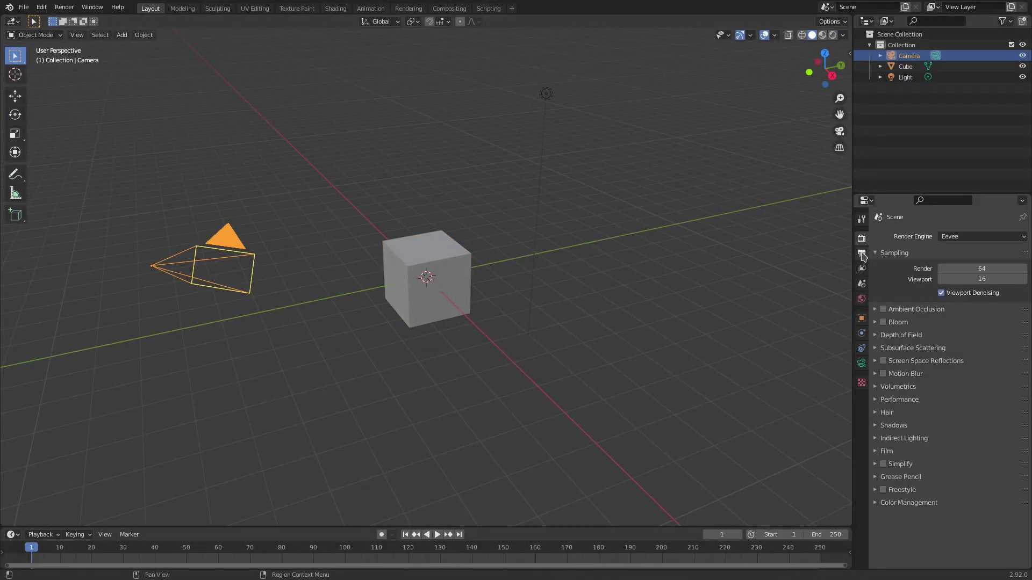
pyautogui.click(861, 253)
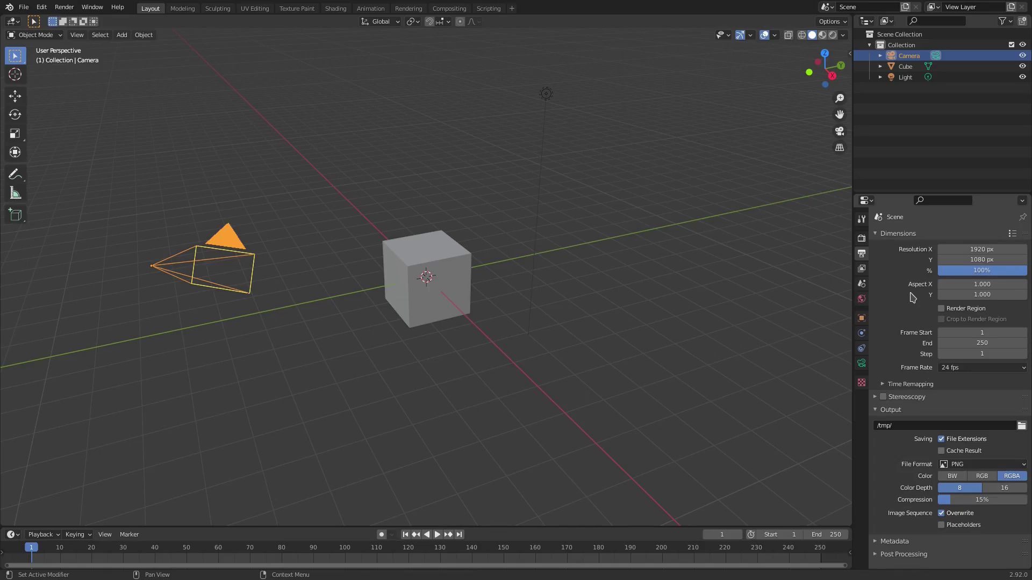
pyautogui.click(978, 261)
pyautogui.write('400')
pyautogui.press('Return')
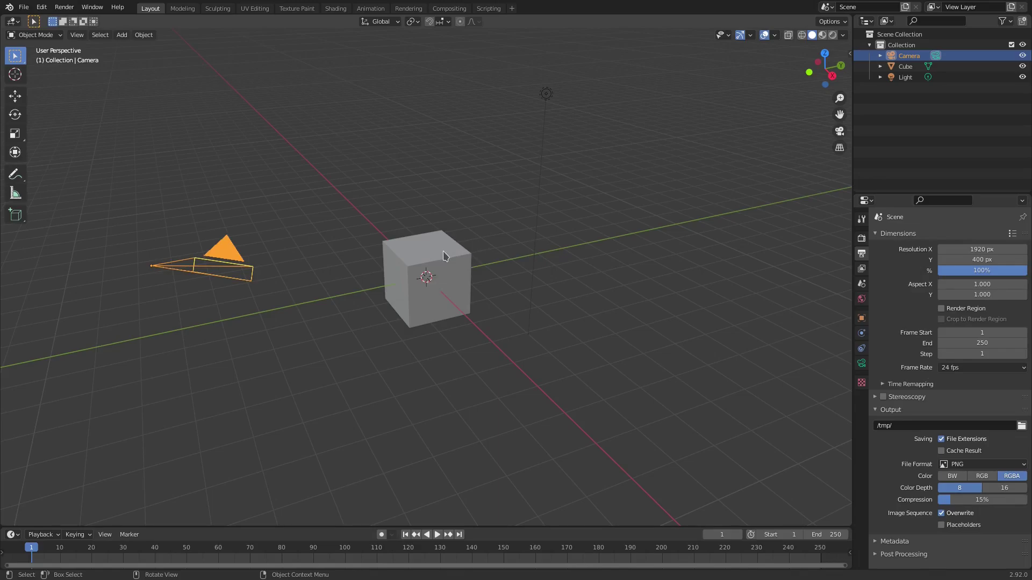
# - View the scene through the camera and set the vertical render resolution to 500 px
pyautogui.press('KP_0')
pyautogui.scroll(3, 592, 300)
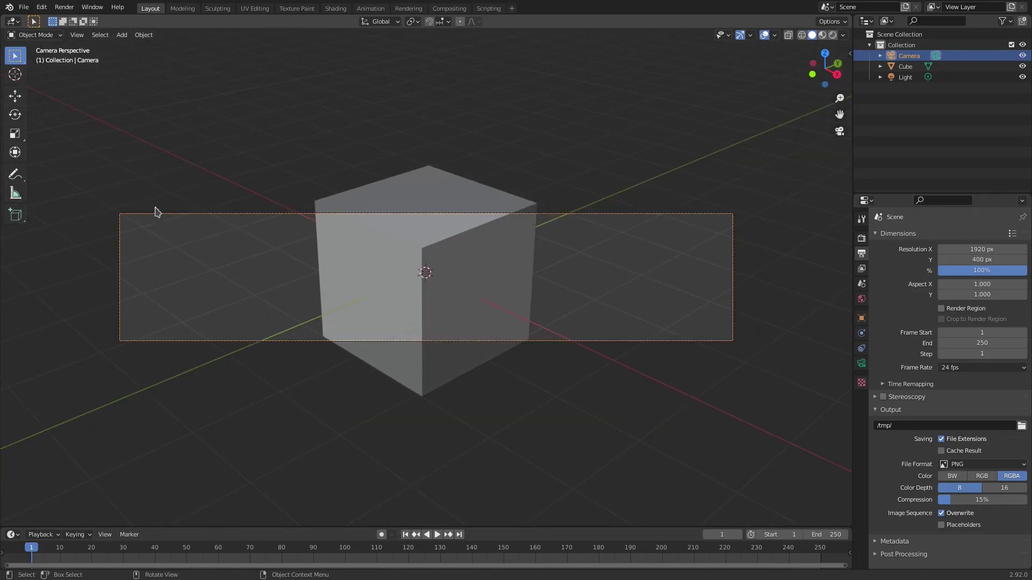
pyautogui.click(959, 259)
pyautogui.write('5000')
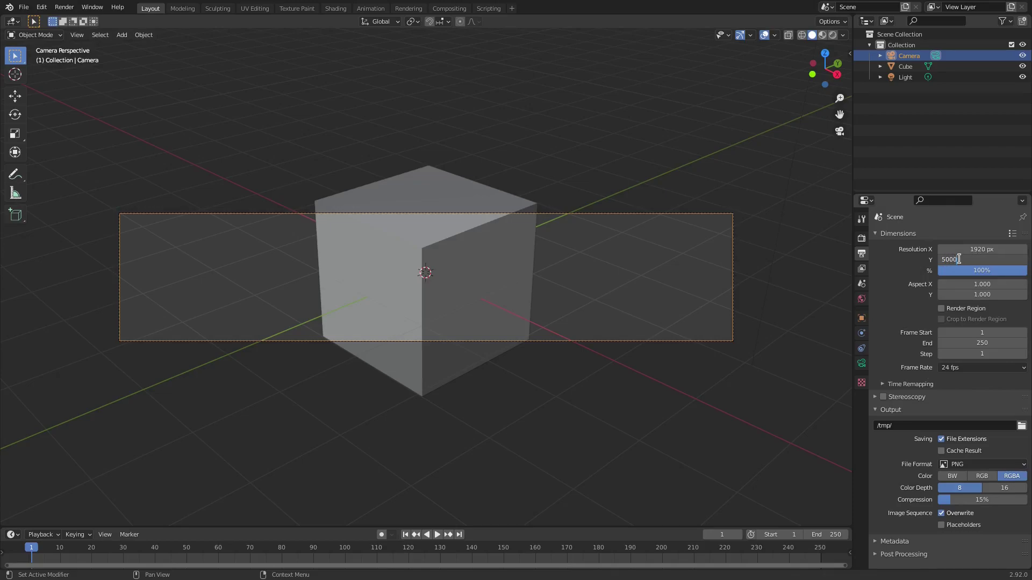
pyautogui.press('Return')
pyautogui.press('BackSpace')
pyautogui.press('Return')
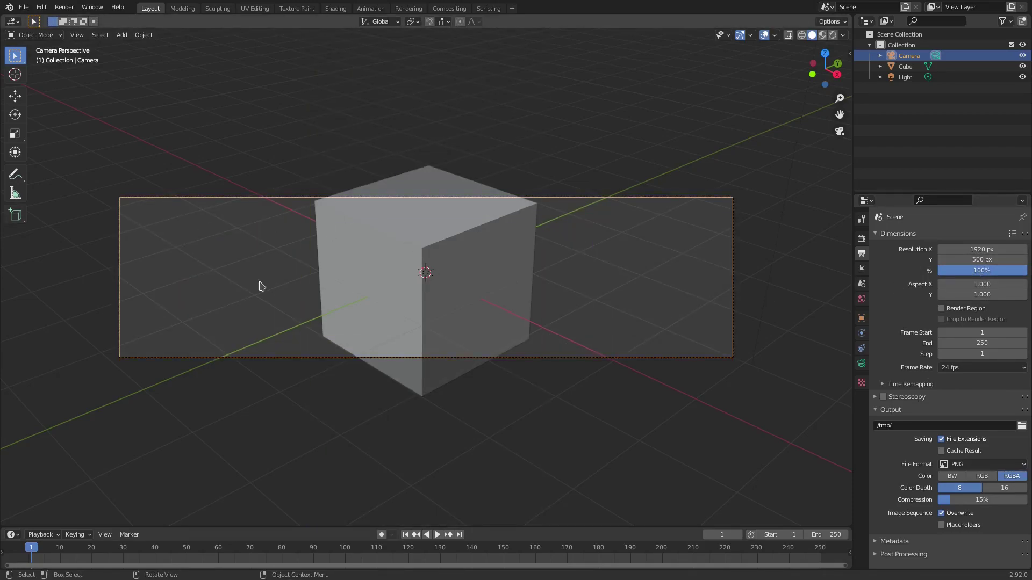
# - Delete the default cube and clear the camera's location and rotation
pyautogui.click(470, 286)
pyautogui.press('Delete')
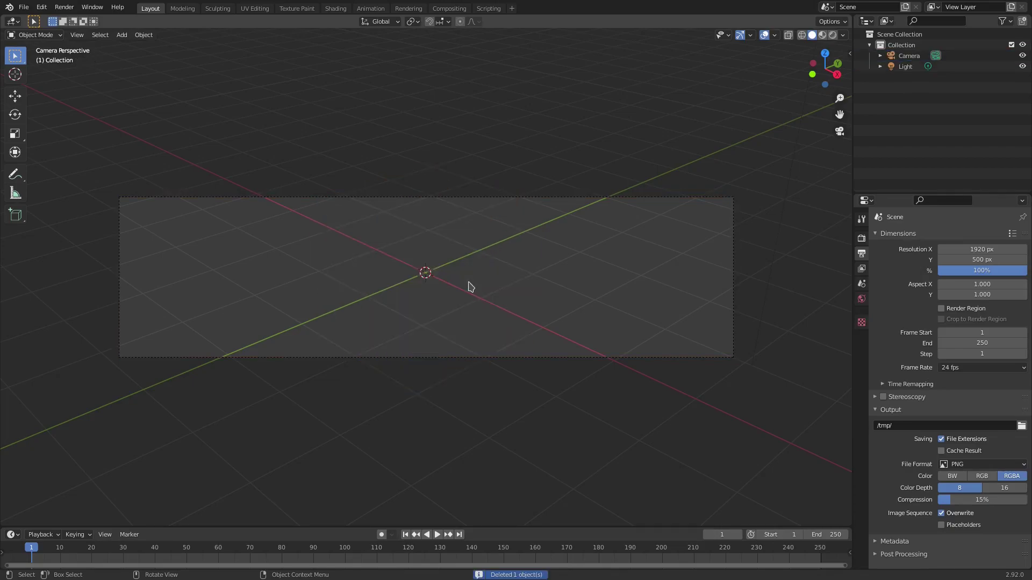
pyautogui.click(482, 358)
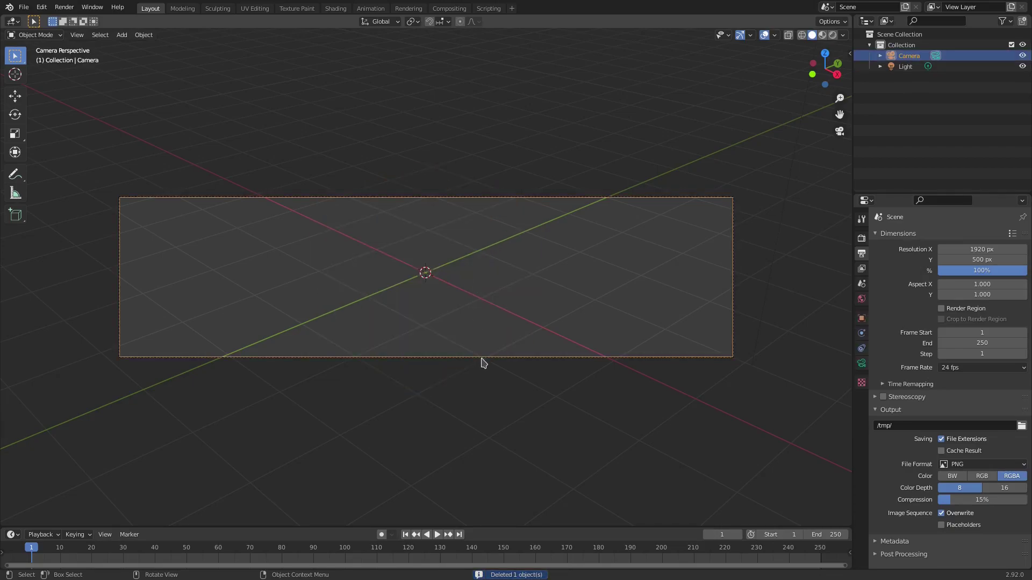
pyautogui.hotkey('alt', 'g')
pyautogui.hotkey('alt', 'r')
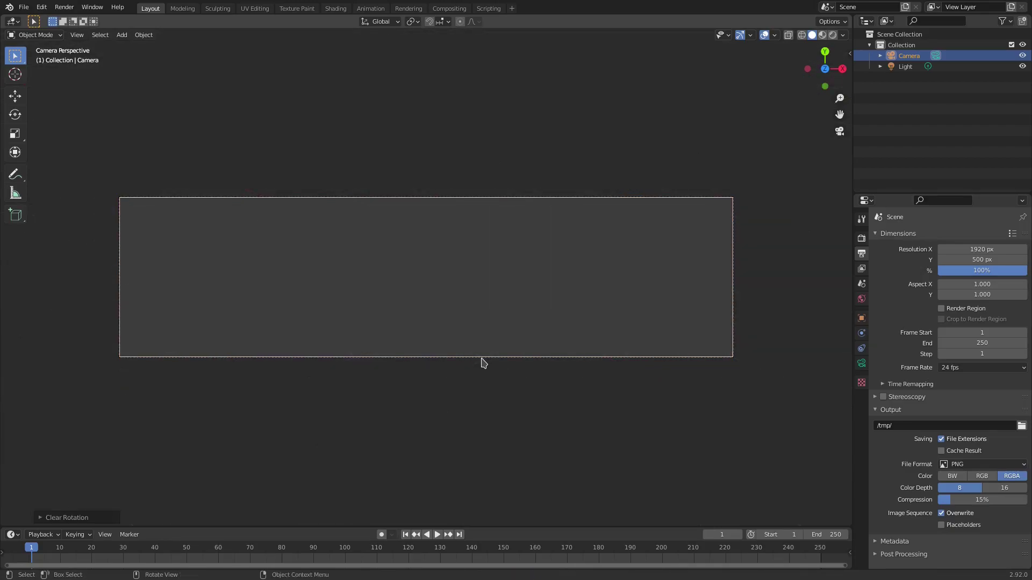
# - Rotate the camera 90° about the global X axis and move it back from the origin along the Y axis
pyautogui.write('rx90')
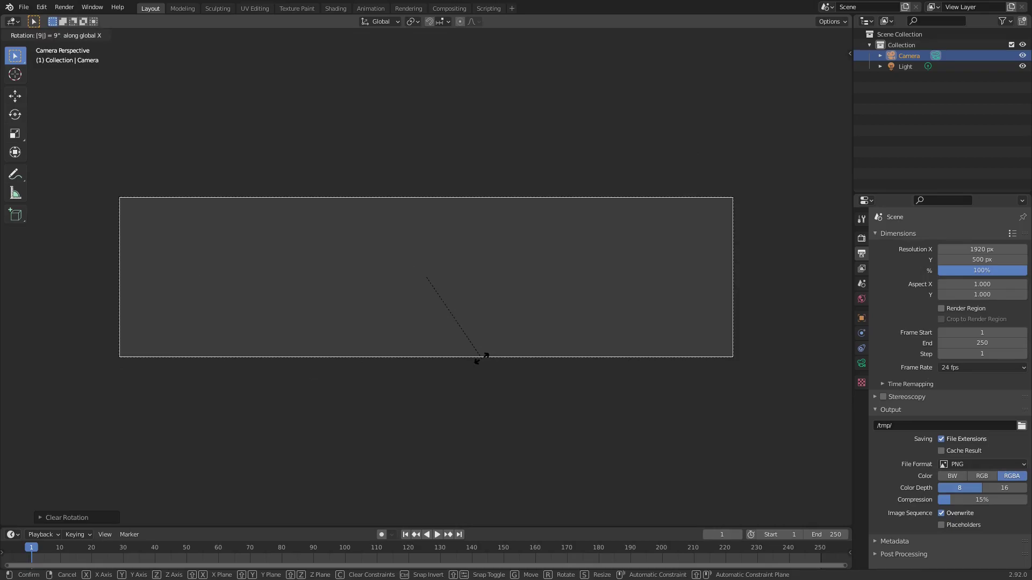
pyautogui.press('Return')
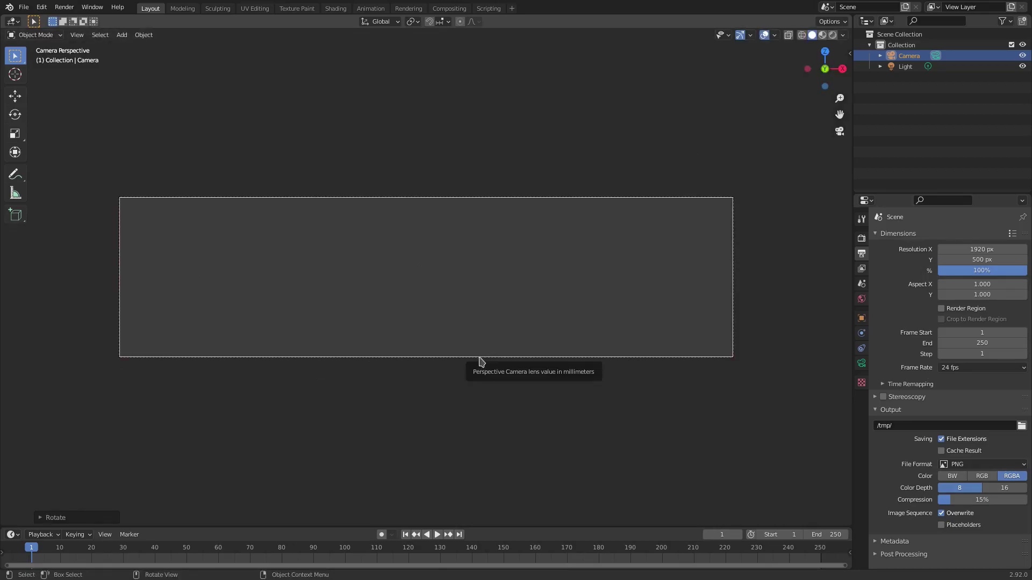
pyautogui.scroll(-2, 548, 379)
pyautogui.moveTo(562, 375); pyautogui.dragTo(564, 309, button='middle')
pyautogui.press('g')
pyautogui.press('y')
pyautogui.click(333, 310)
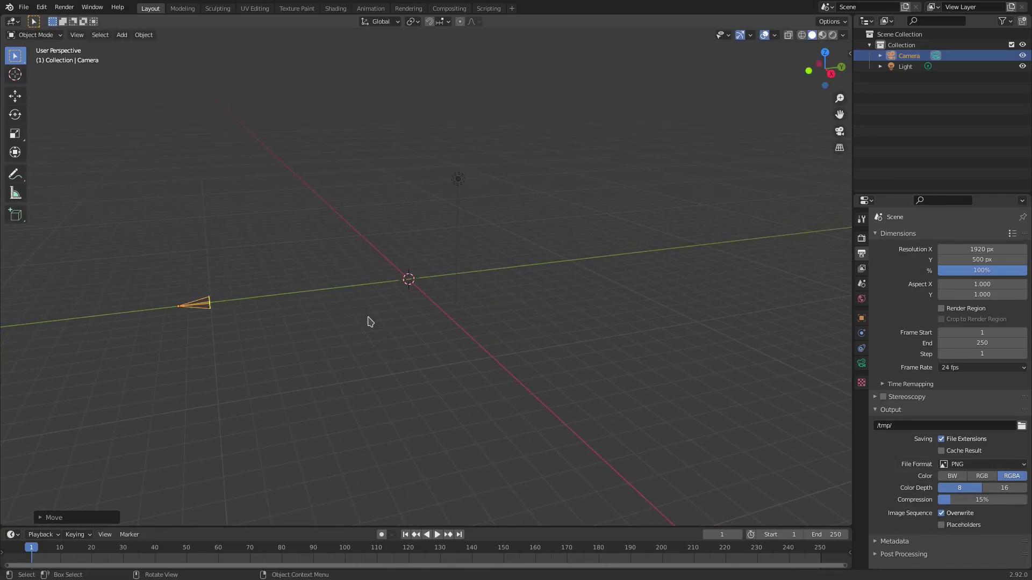
# - Return to the camera view and delete the light
pyautogui.press('KP_0')
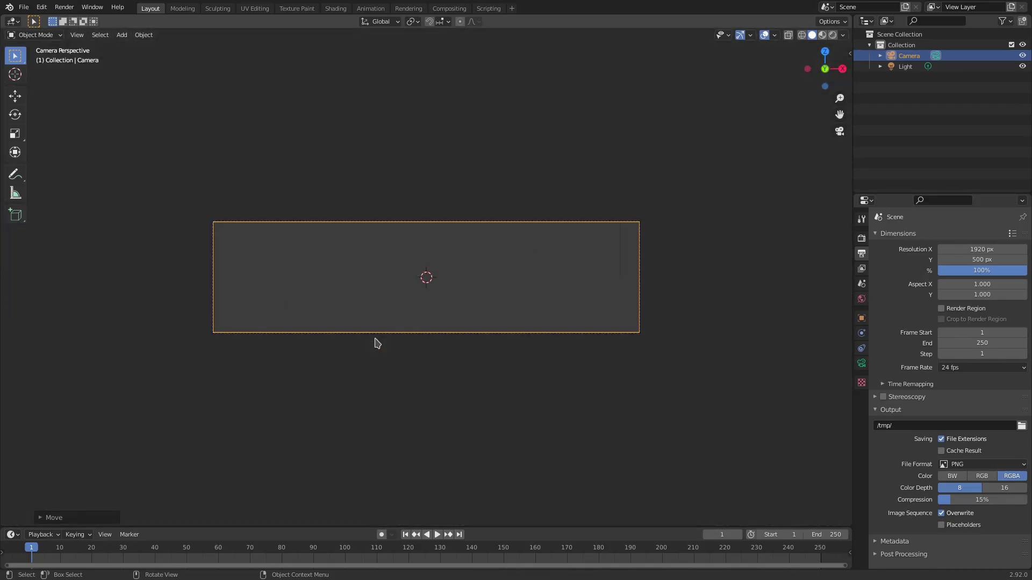
pyautogui.scroll(-2, 578, 154)
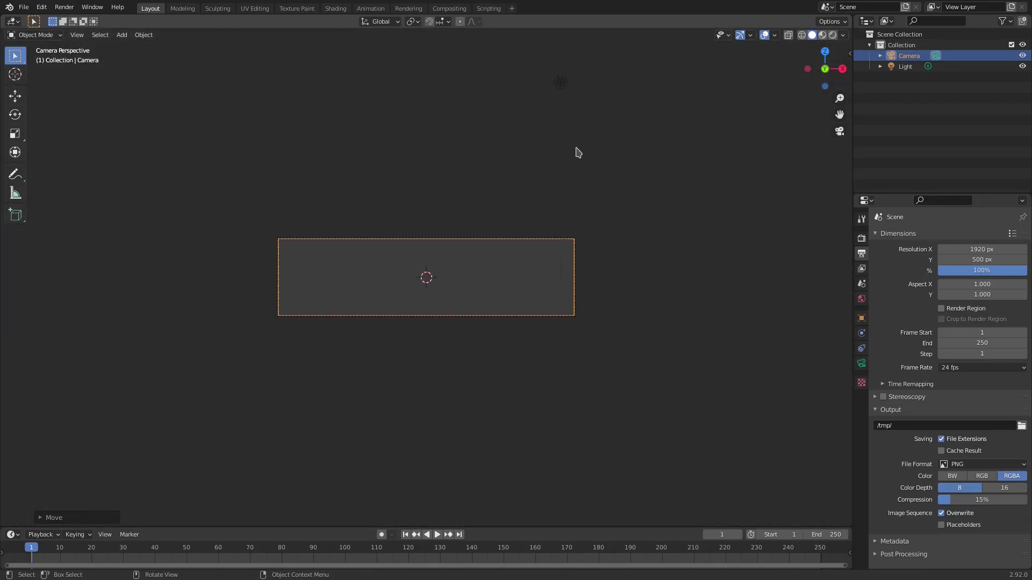
pyautogui.click(563, 84)
pyautogui.press('Delete')
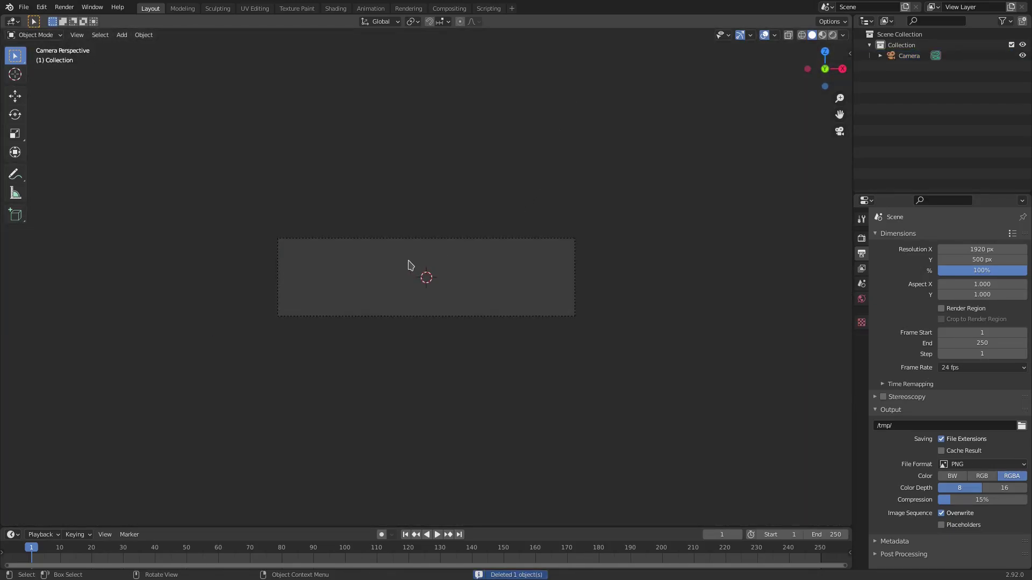
# - Add a plane mesh at the origin and rotate it 90° about the global X axis to face the camera
pyautogui.scroll(3, 411, 264)
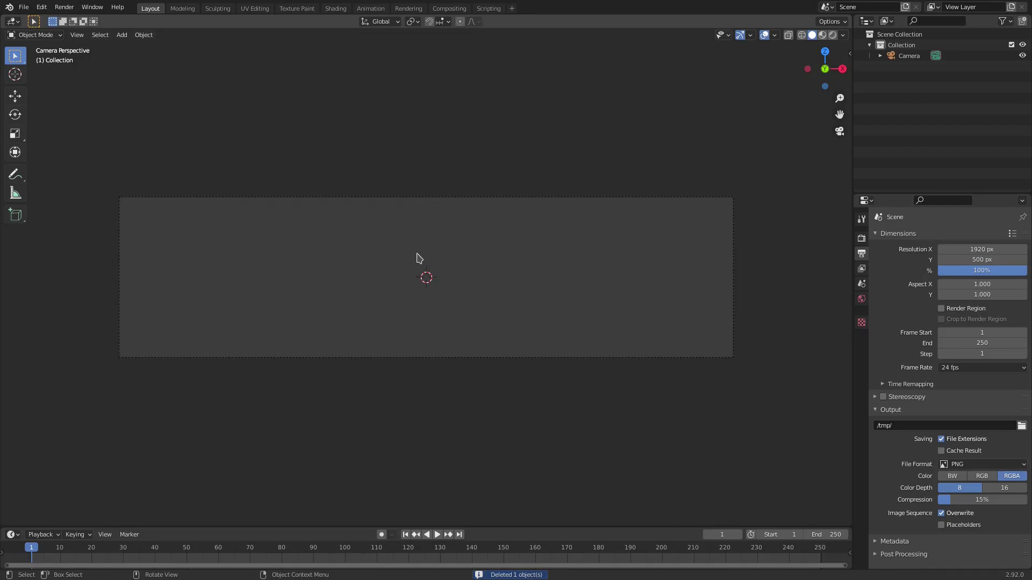
pyautogui.hotkey('shift', 'a')
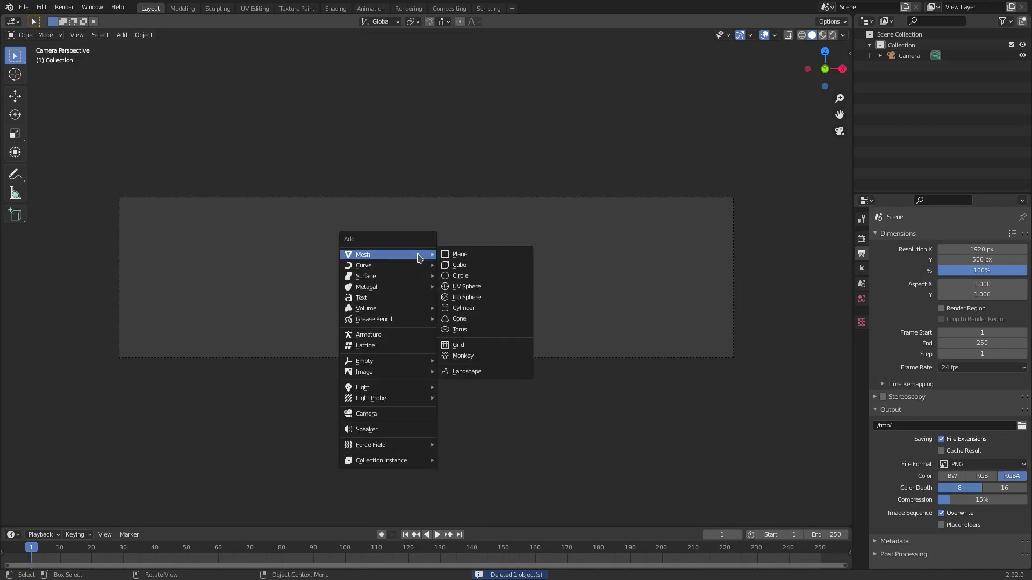
pyautogui.click(457, 256)
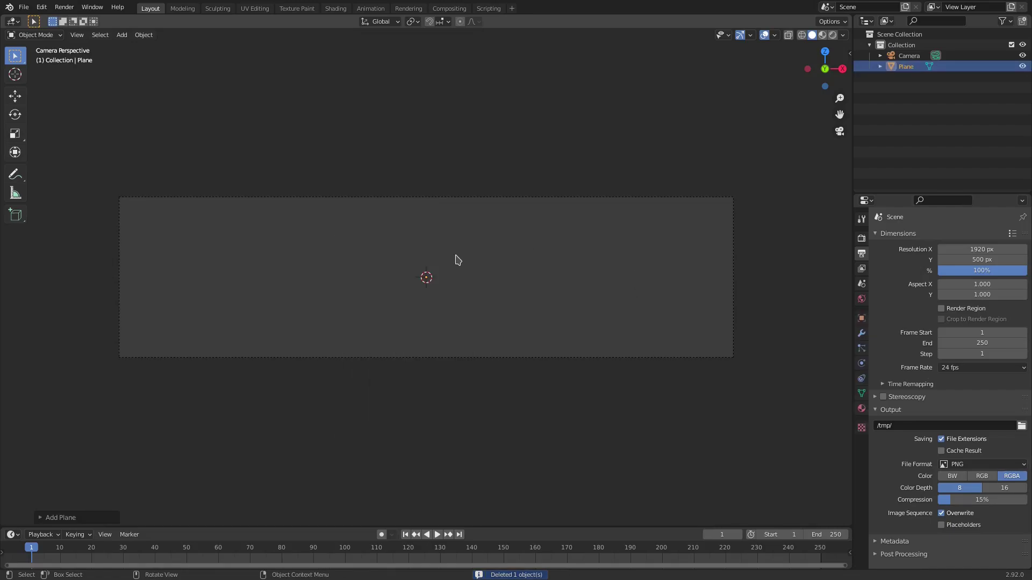
pyautogui.write('rx90')
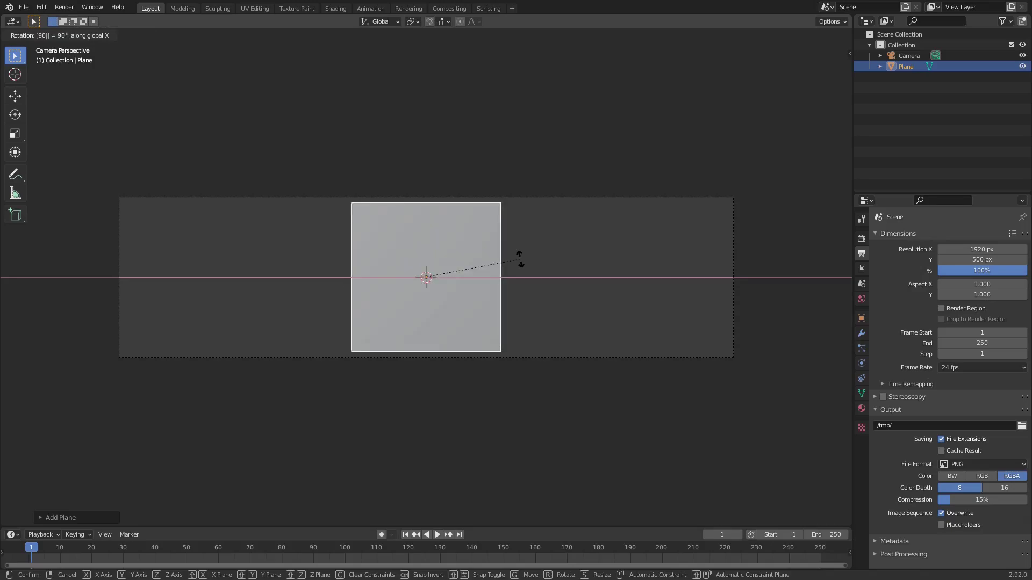
pyautogui.press('Return')
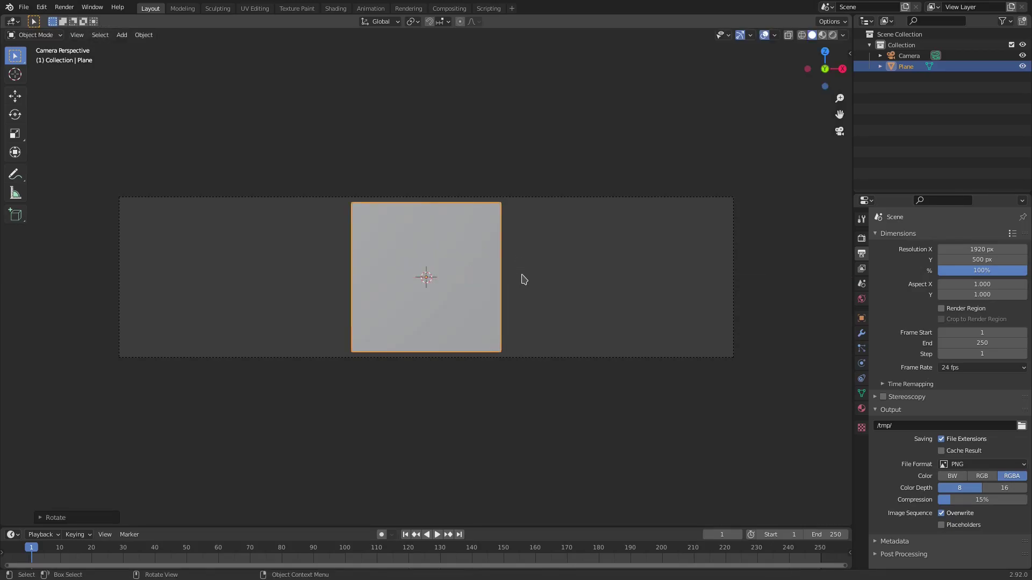
# - Scale the plane uniformly so its height slightly exceeds the camera frame
pyautogui.press('s')
pyautogui.click(533, 282)
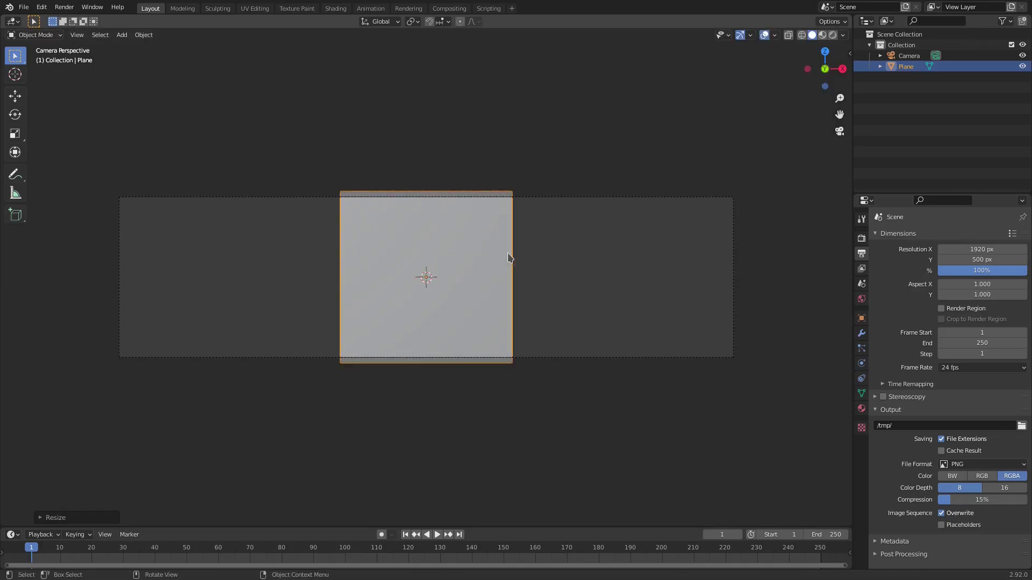
pyautogui.scroll(3, 424, 170)
pyautogui.scroll(3, 424, 170)
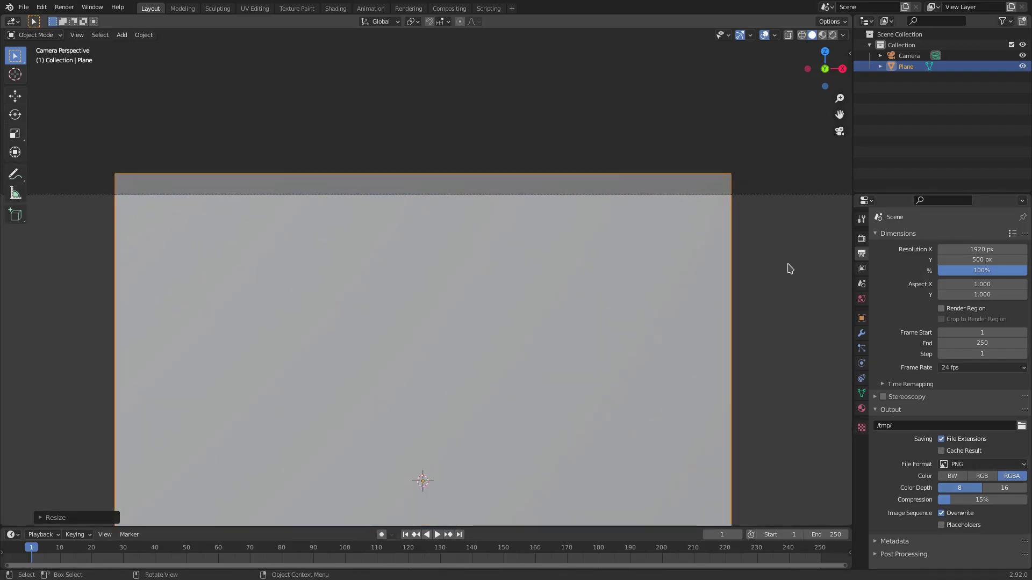
pyautogui.press('s')
pyautogui.click(732, 263)
pyautogui.scroll(3, 203, 173)
pyautogui.keyDown('shift'); pyautogui.moveTo(202, 173); pyautogui.dragTo(382, 215, button='middle'); pyautogui.keyUp('shift')
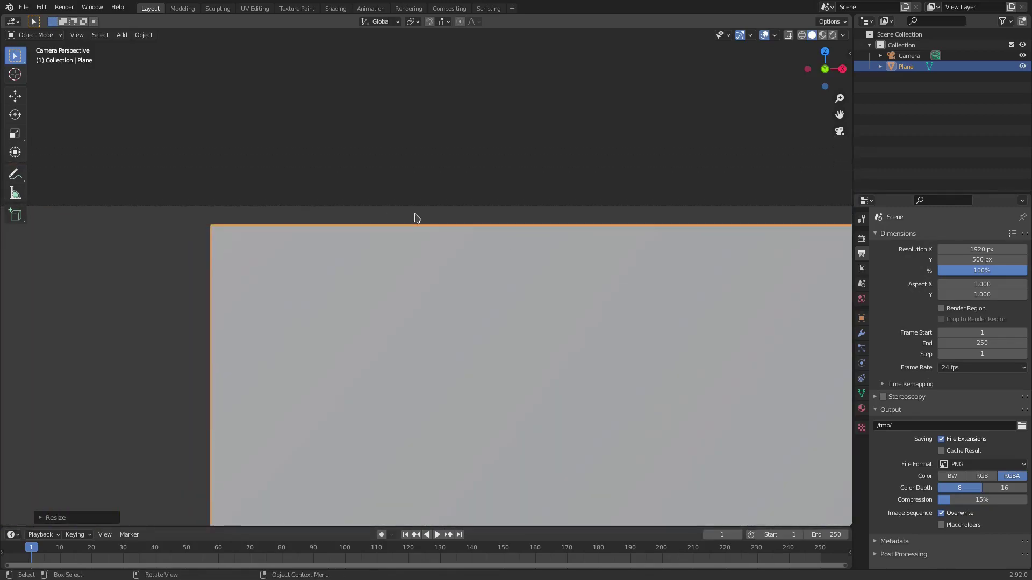
pyautogui.scroll(-5, 538, 290)
pyautogui.press('s')
pyautogui.click(752, 314)
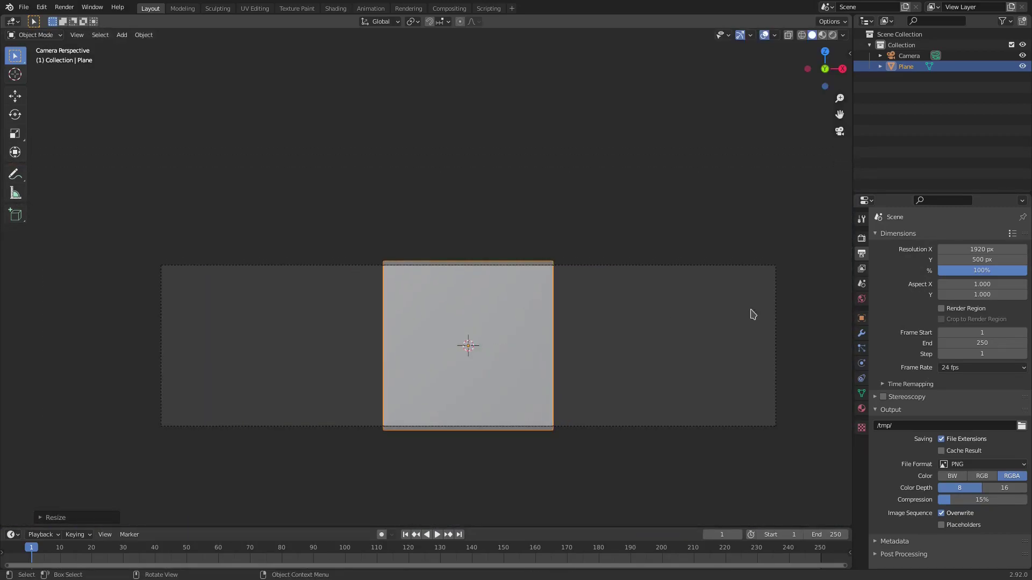
# - Stretch the plane along the global X axis until it extends slightly past both sides of the camera frame
pyautogui.press('s')
pyautogui.press('x')
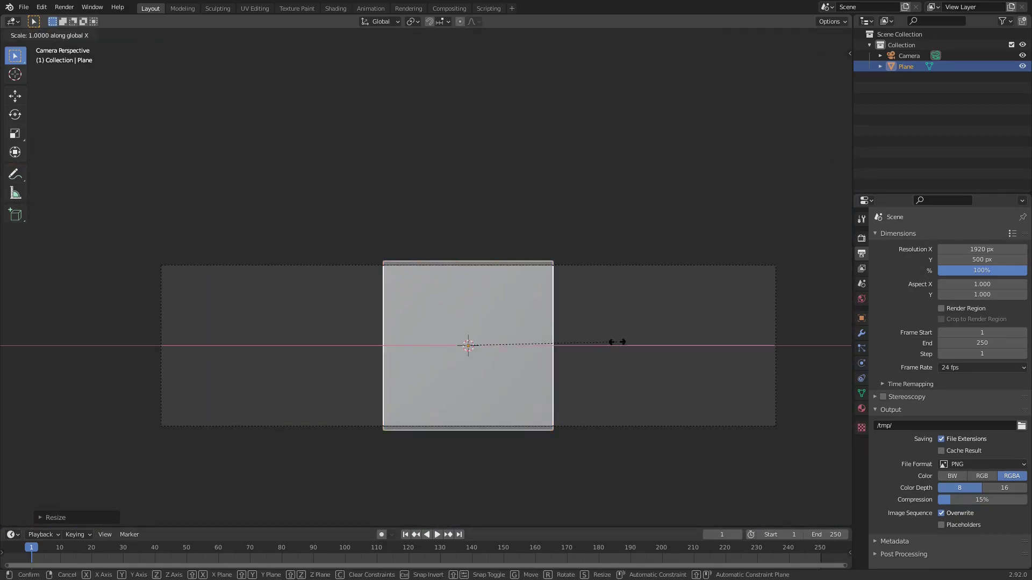
pyautogui.click(174, 355)
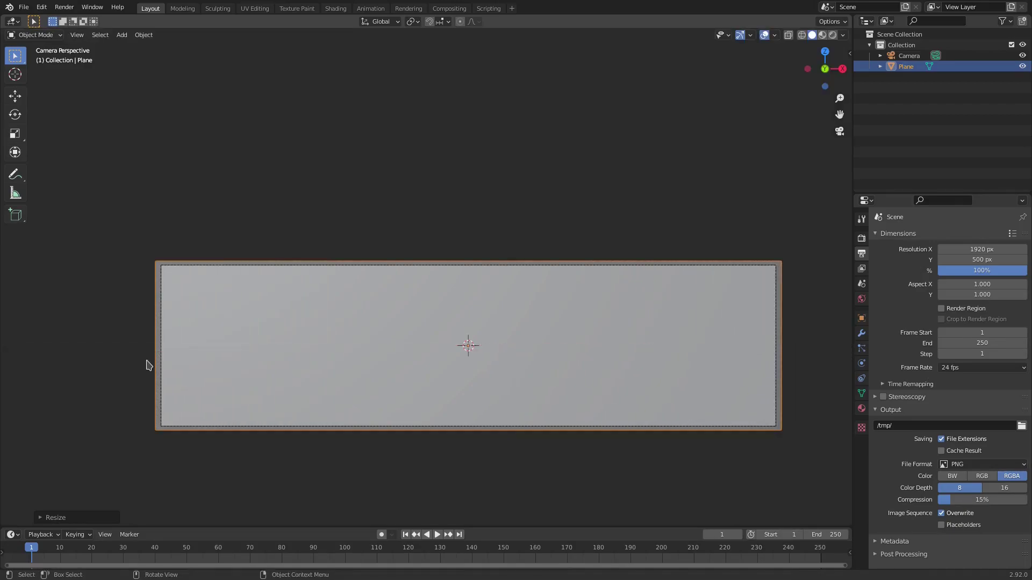
pyautogui.press('Home')
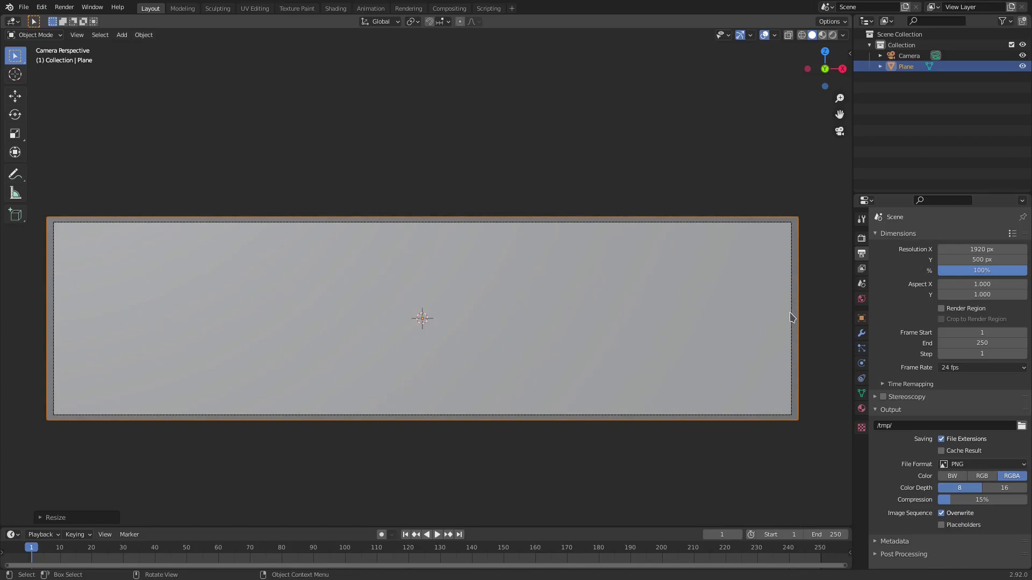
# - Assign the existing Material to the plane and change its surface shader to Emission with strength 1.0
pyautogui.click(862, 409)
pyautogui.click(880, 282)
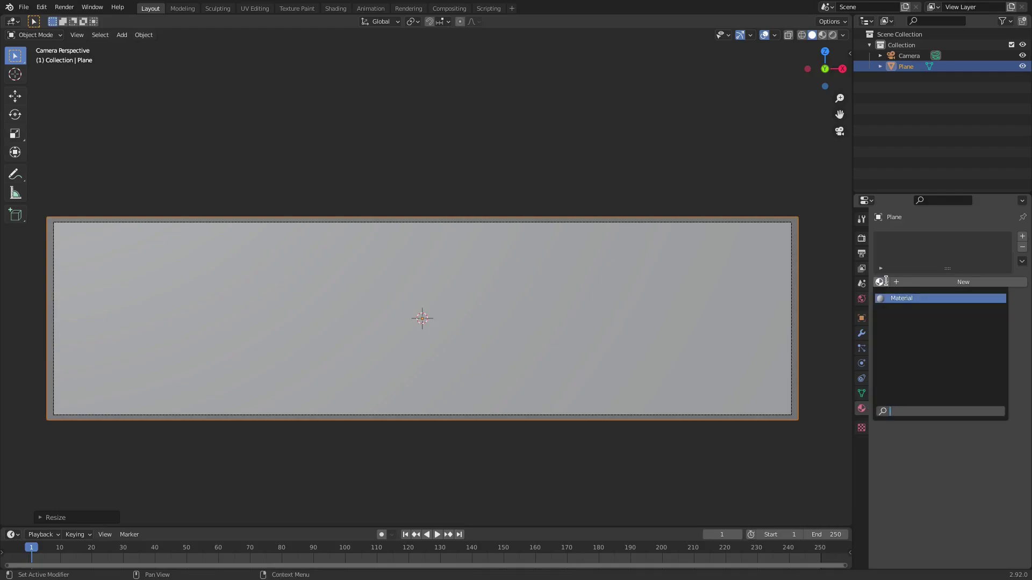
pyautogui.click(901, 298)
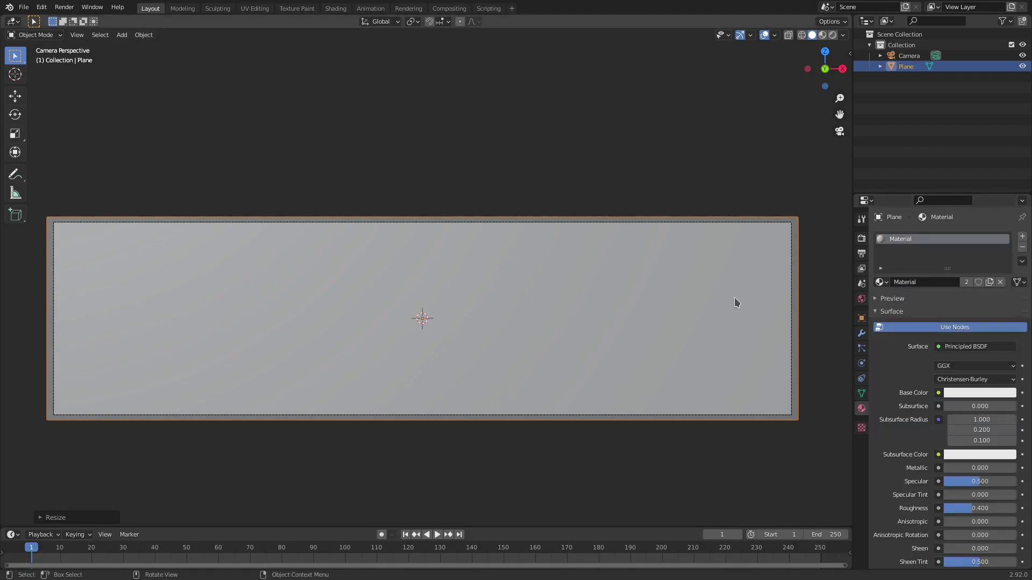
pyautogui.click(977, 347)
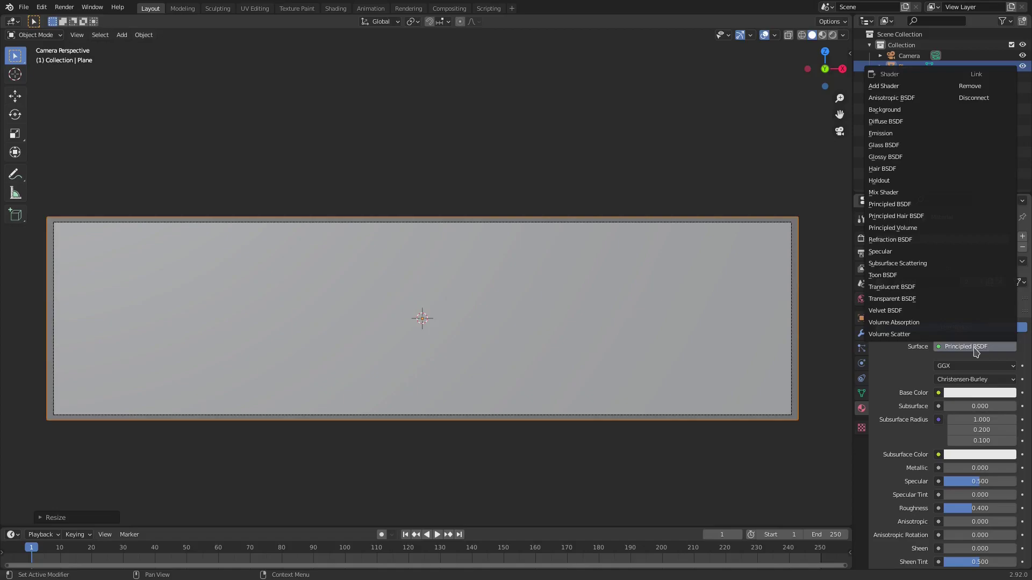
pyautogui.click(893, 134)
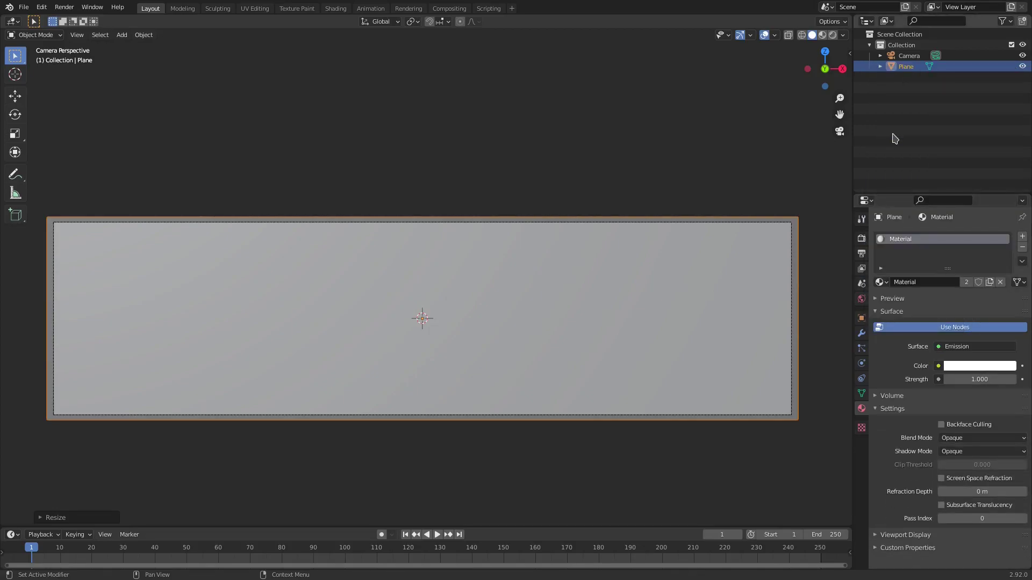
pyautogui.click(981, 380)
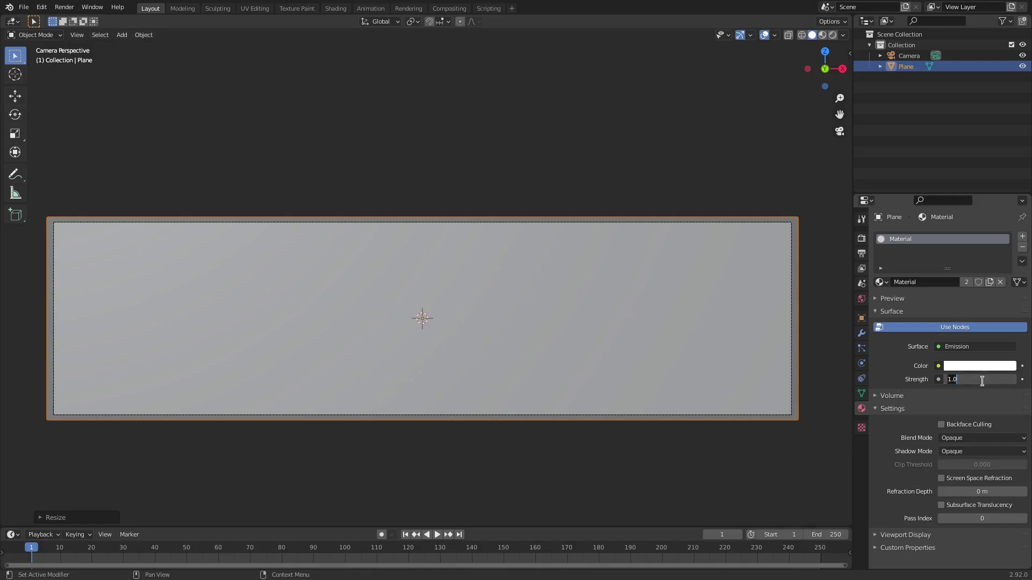
pyautogui.press('Return')
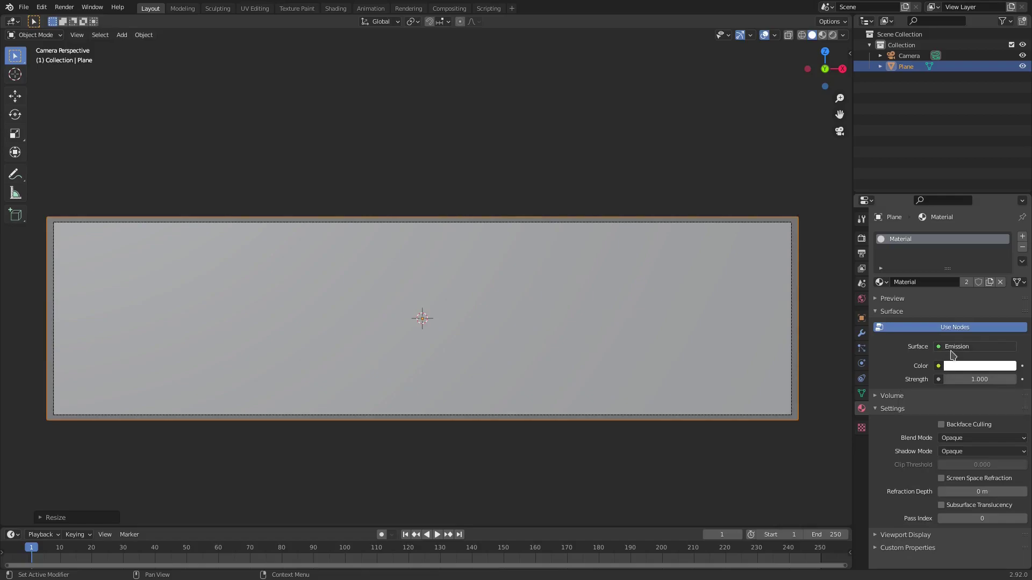
# - Set the color management view transform to Standard and switch the viewport to rendered shading
pyautogui.click(861, 239)
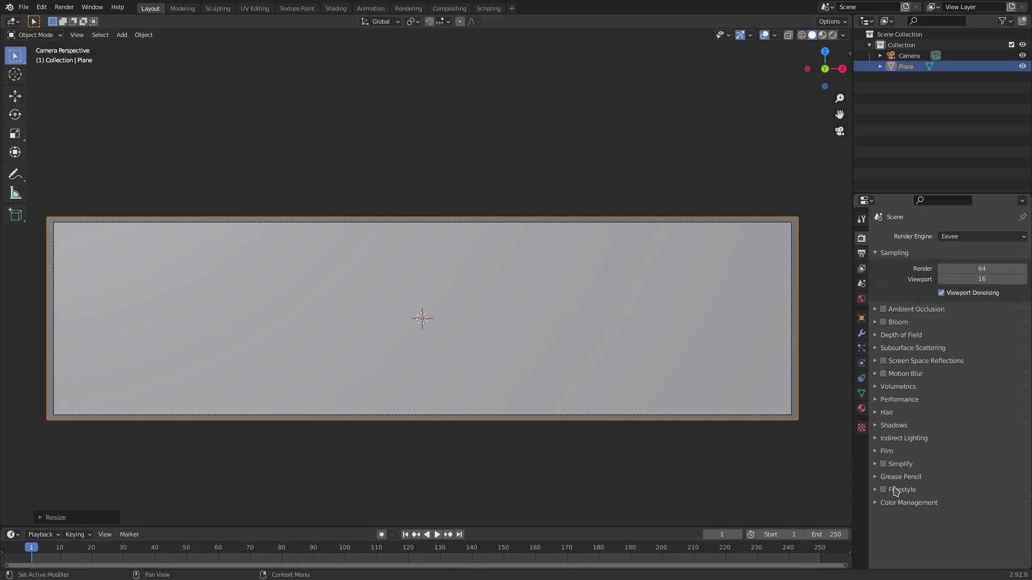
pyautogui.click(908, 503)
pyautogui.scroll(-2, 914, 500)
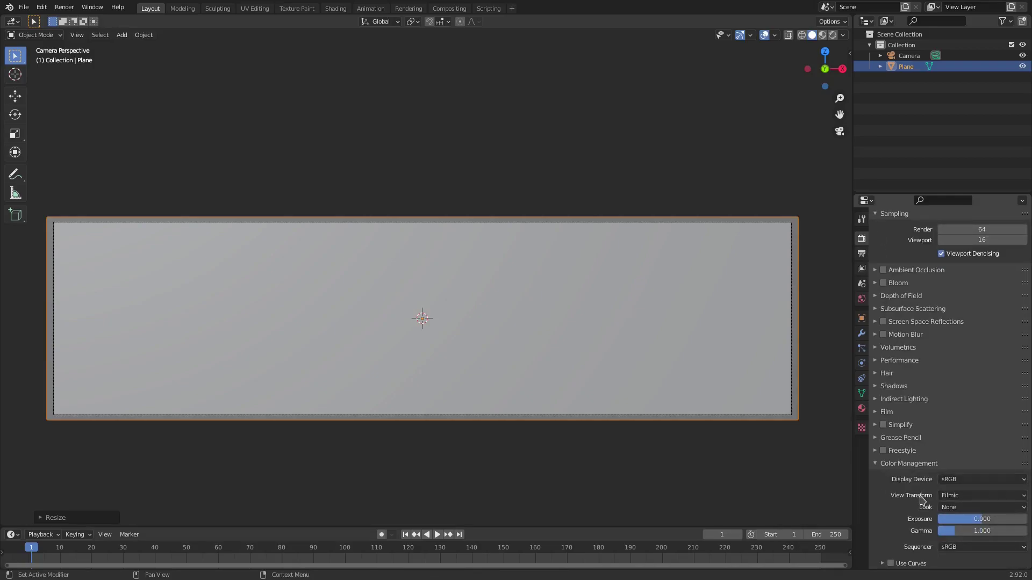
pyautogui.click(967, 496)
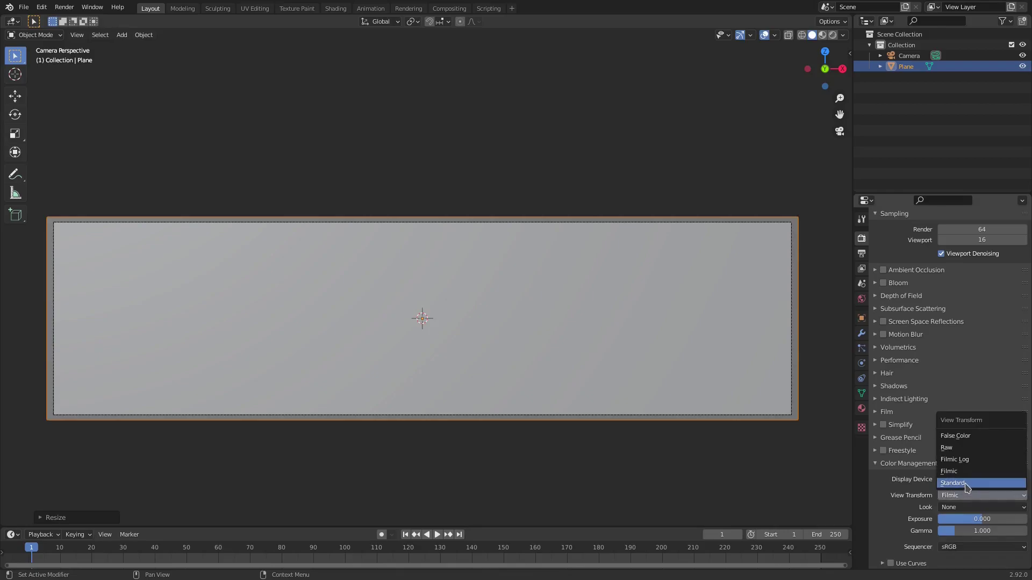
pyautogui.click(966, 484)
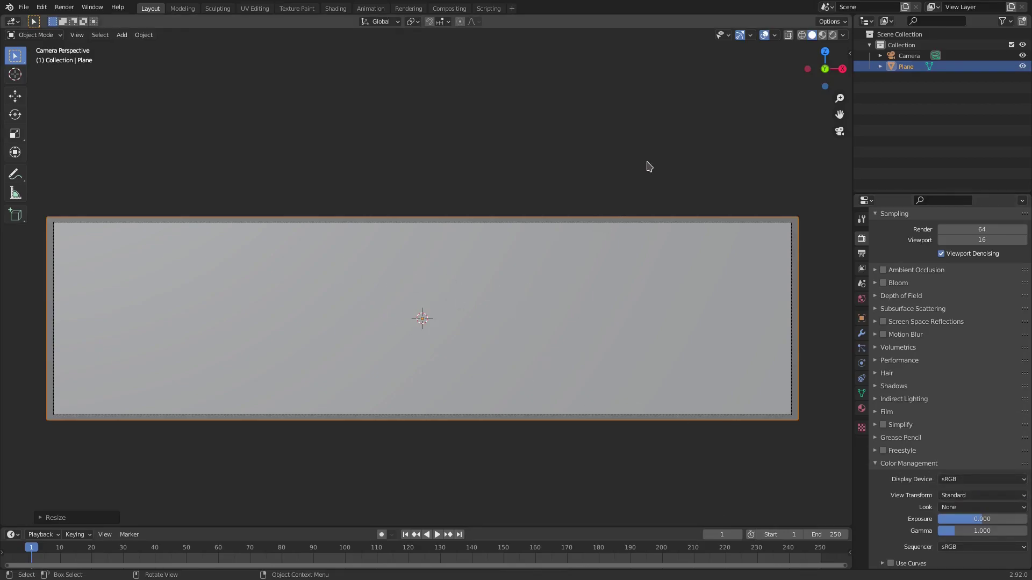
pyautogui.click(833, 36)
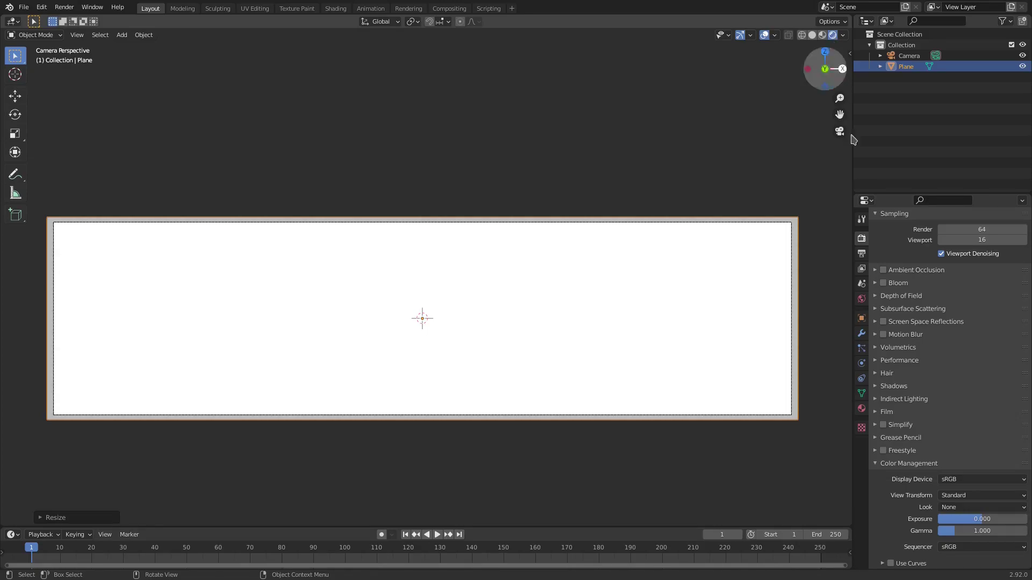
# - Try the Filmic view transform for comparison and return to Standard
pyautogui.click(967, 496)
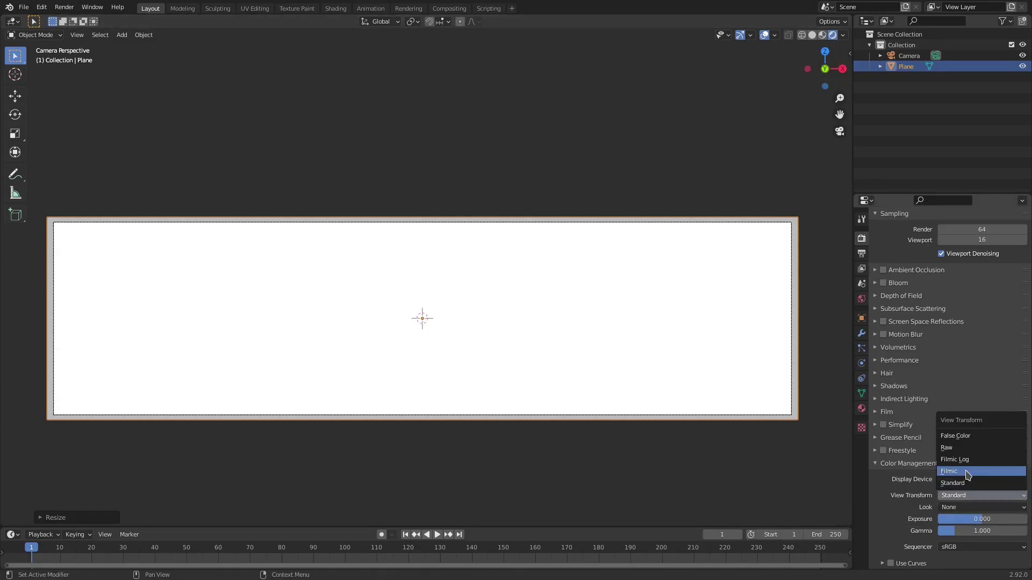
pyautogui.click(965, 475)
pyautogui.scroll(3, 546, 320)
pyautogui.click(967, 496)
pyautogui.click(949, 471)
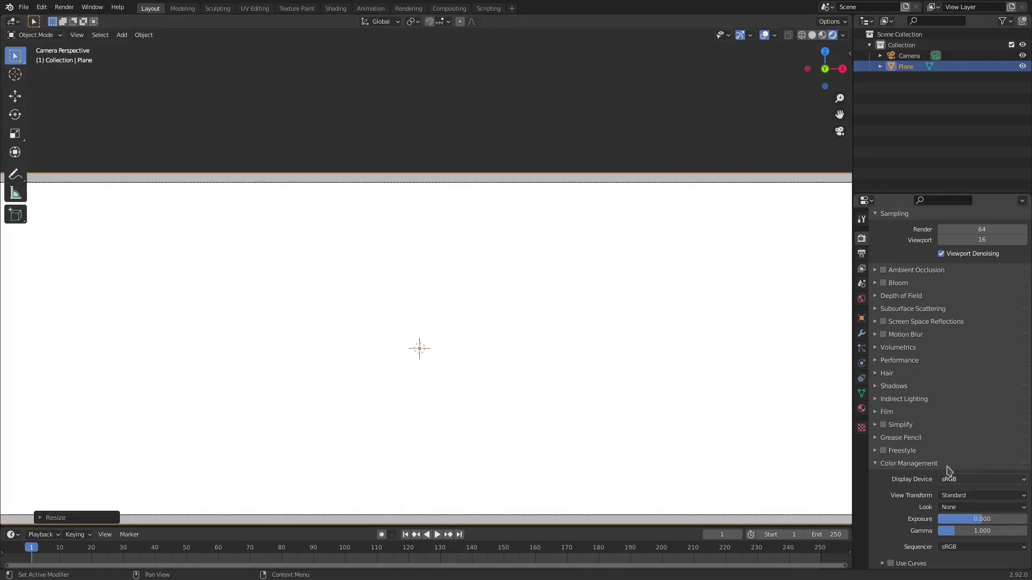
pyautogui.scroll(-3, 472, 313)
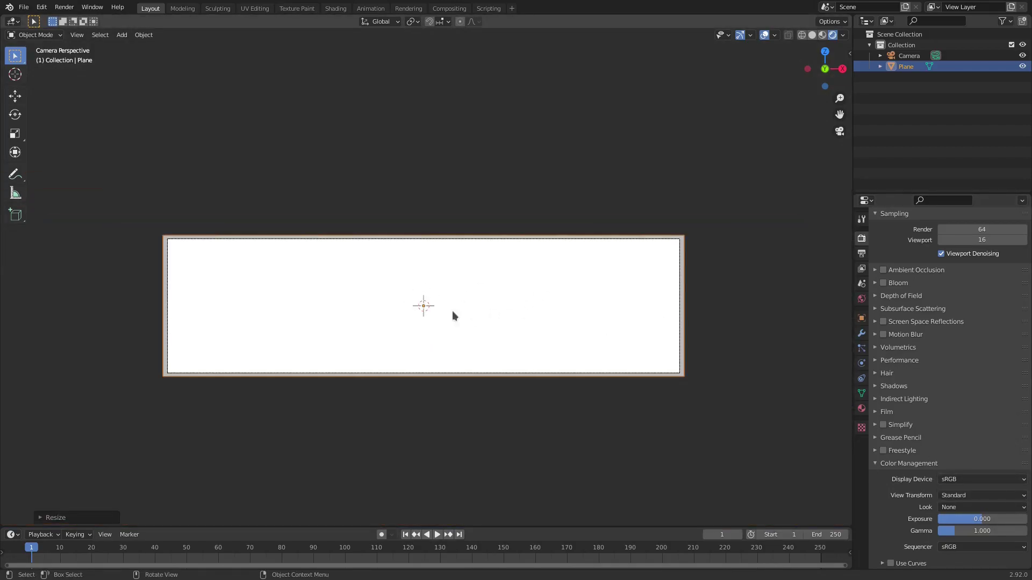
# - Add a second plane mesh at the origin and rotate it 90° about the global X axis to face the camera
pyautogui.click(861, 409)
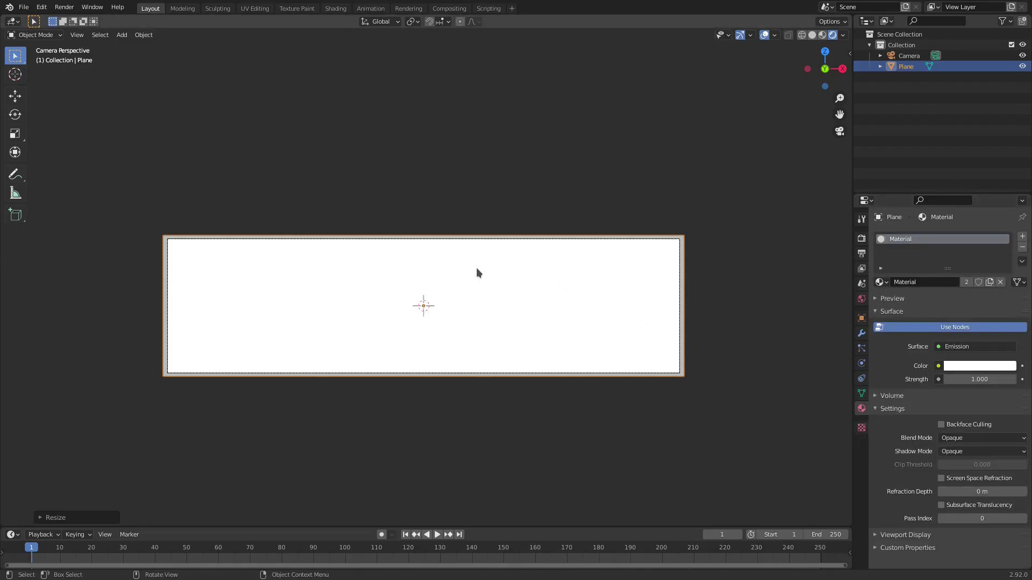
pyautogui.hotkey('shift', 'a')
pyautogui.moveTo(460, 252)
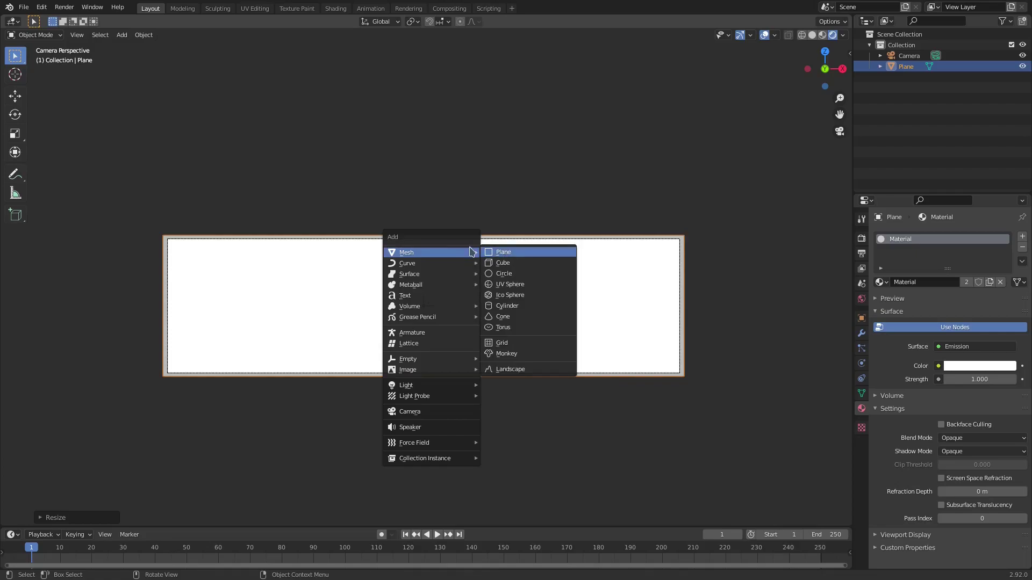
pyautogui.click(504, 256)
pyautogui.write('rx')
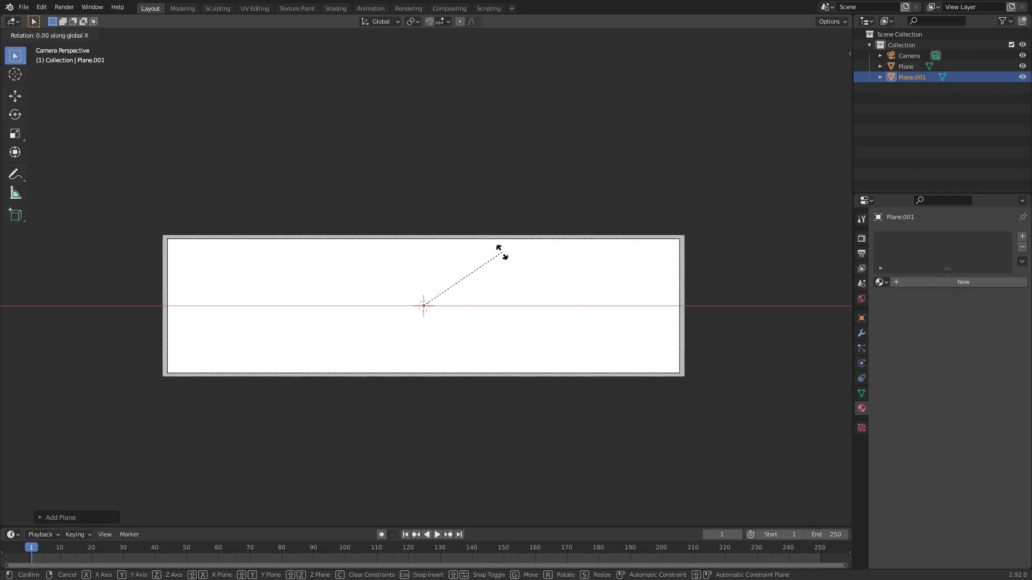
pyautogui.write('90')
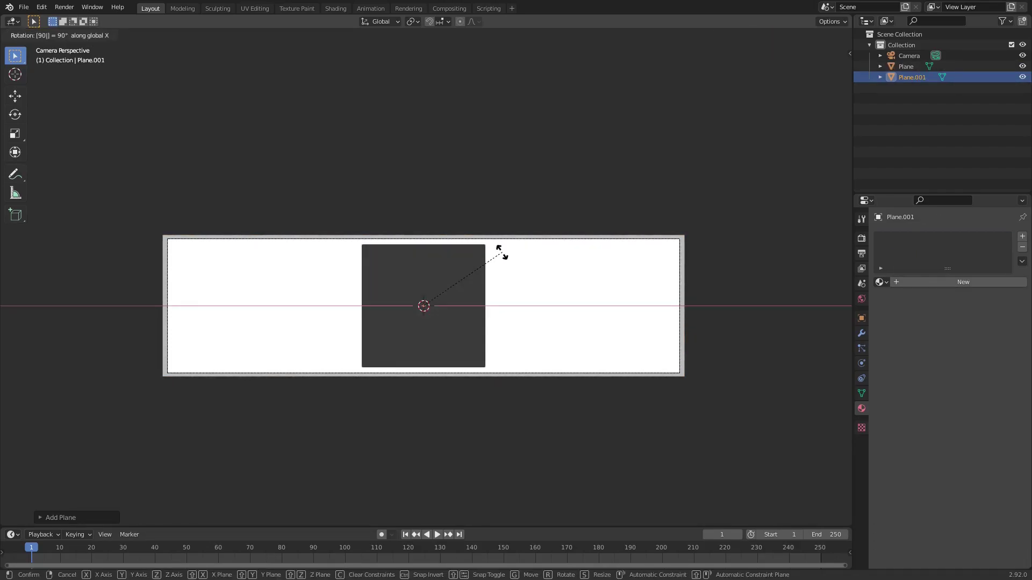
pyautogui.press('Return')
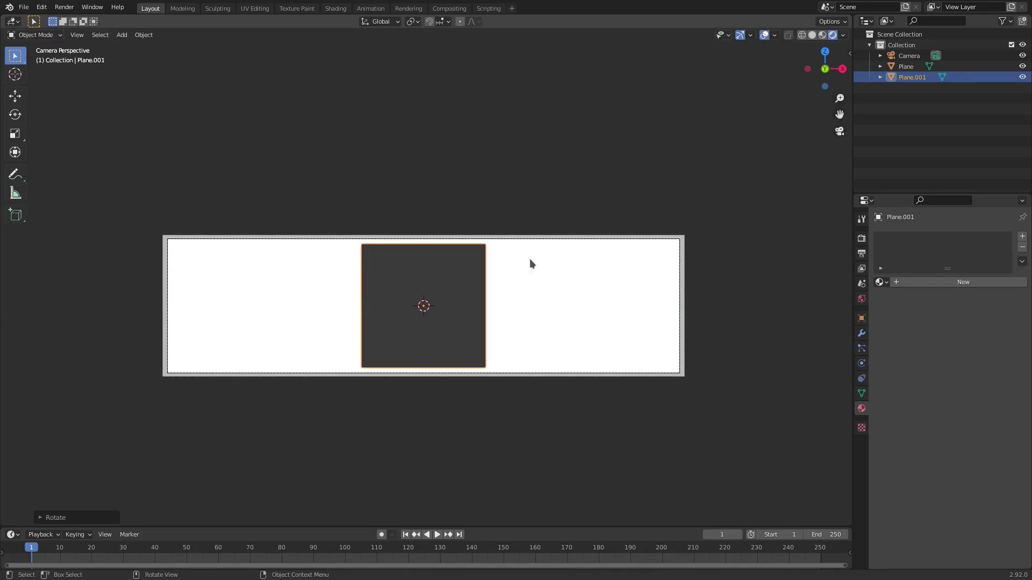
# - Scale the new plane uniformly until slightly taller than the camera frame, and move it along global X to the frame's left end
pyautogui.press('s')
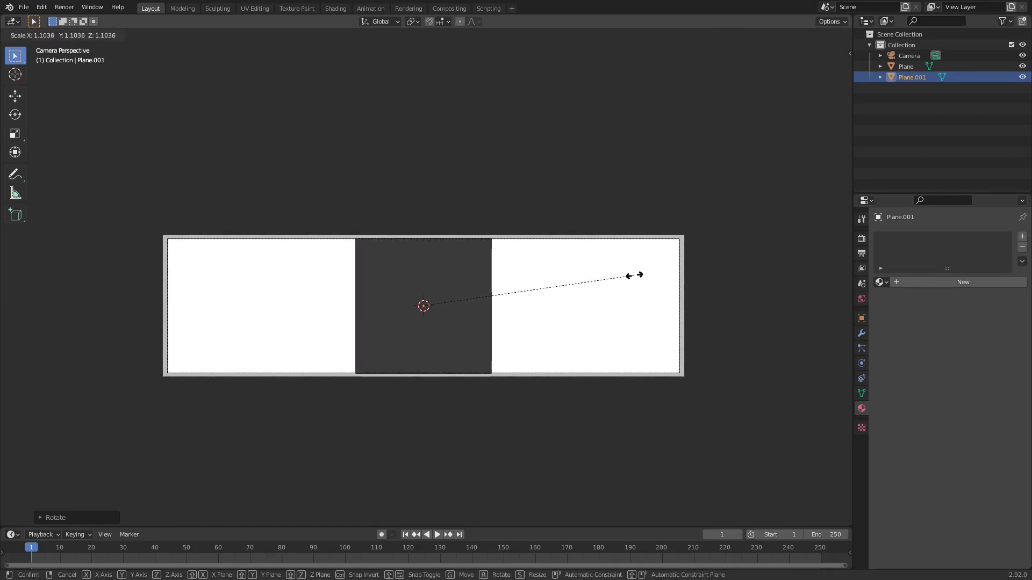
pyautogui.click(638, 276)
pyautogui.press('g')
pyautogui.press('x')
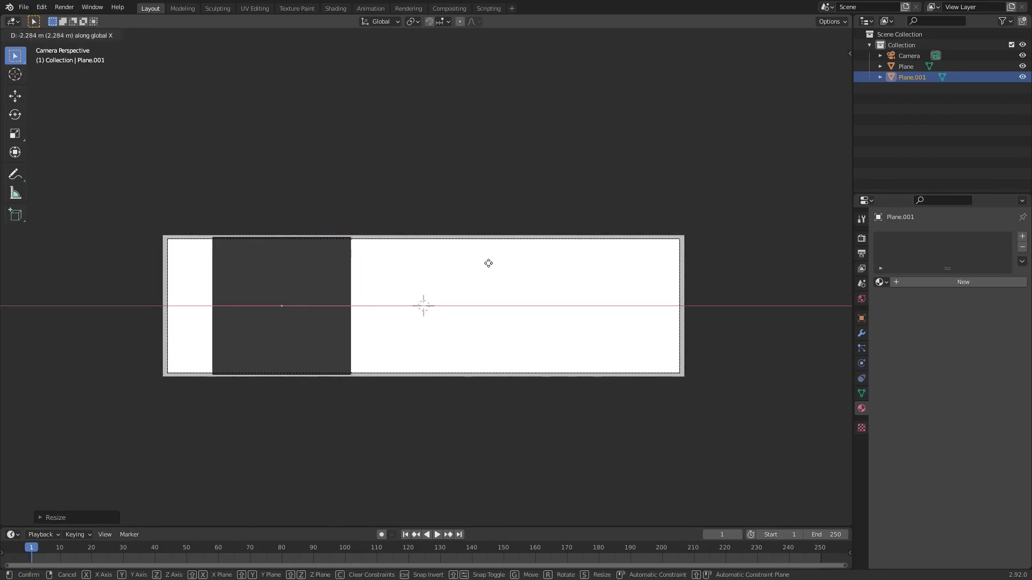
pyautogui.click(446, 263)
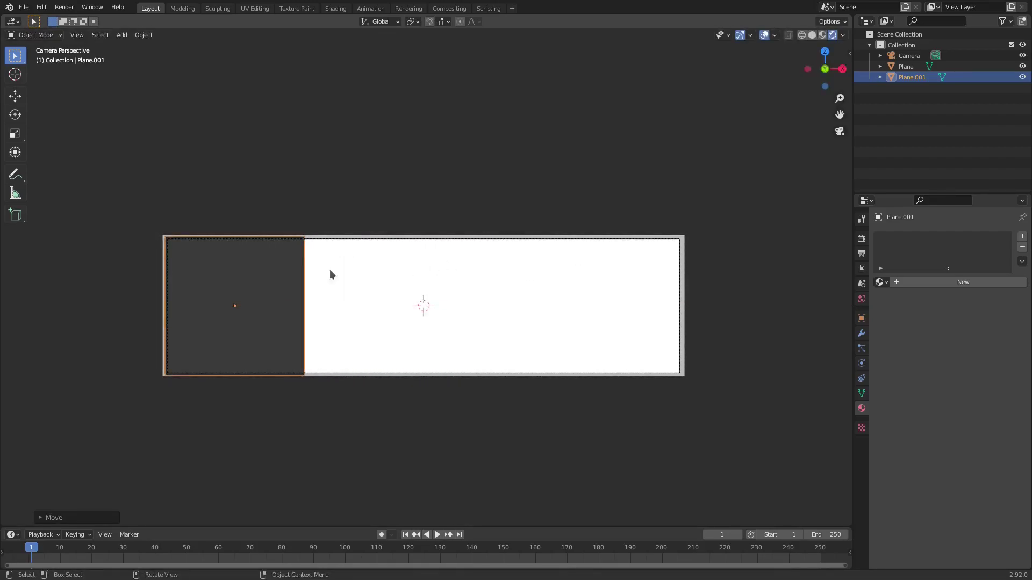
# - Examine how the new plane's outer corner overlaps the camera frame and the background plane
pyautogui.scroll(8, 373, 270)
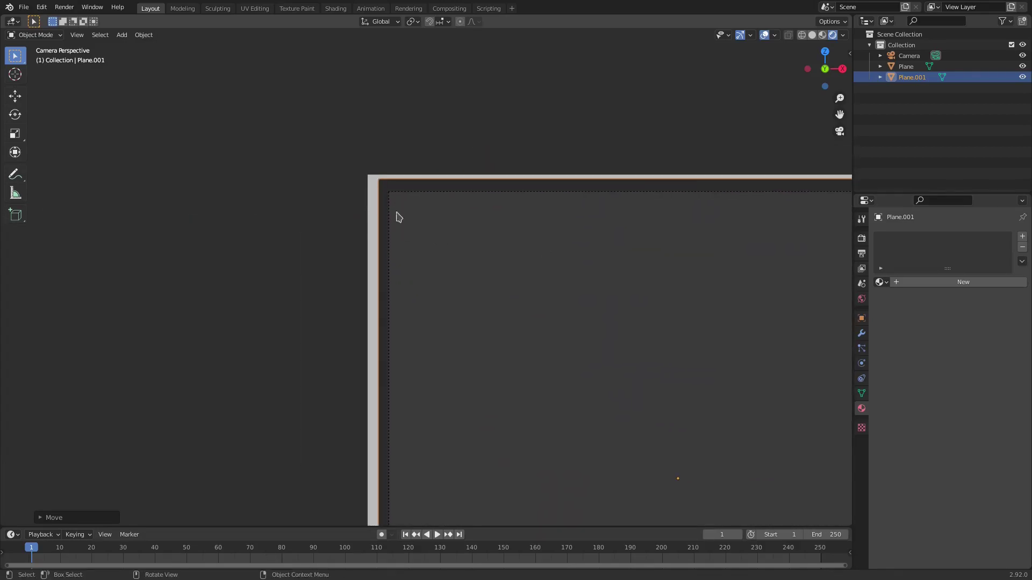
pyautogui.scroll(-8, 389, 215)
pyautogui.scroll(7, 352, 282)
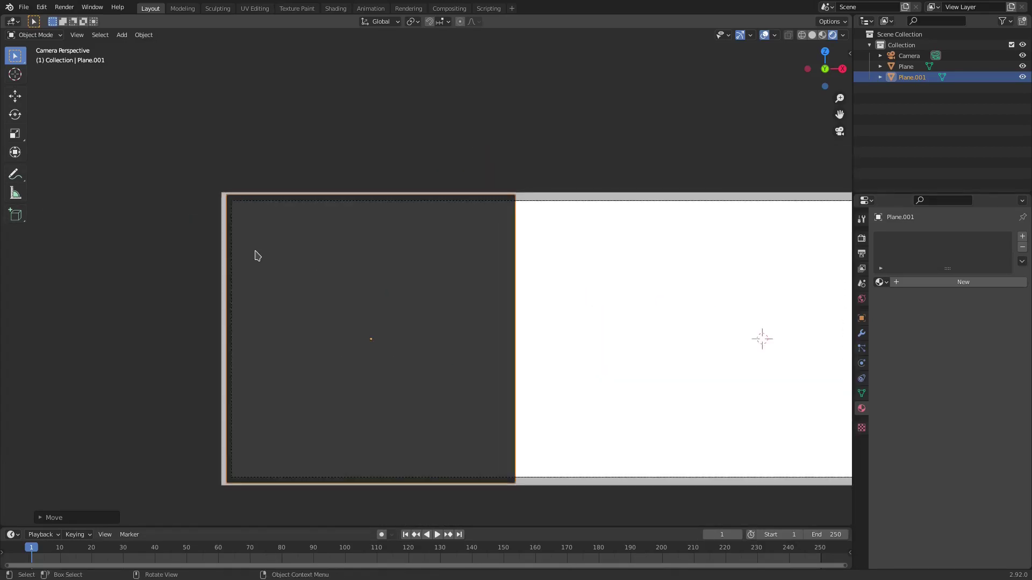
pyautogui.press('g')
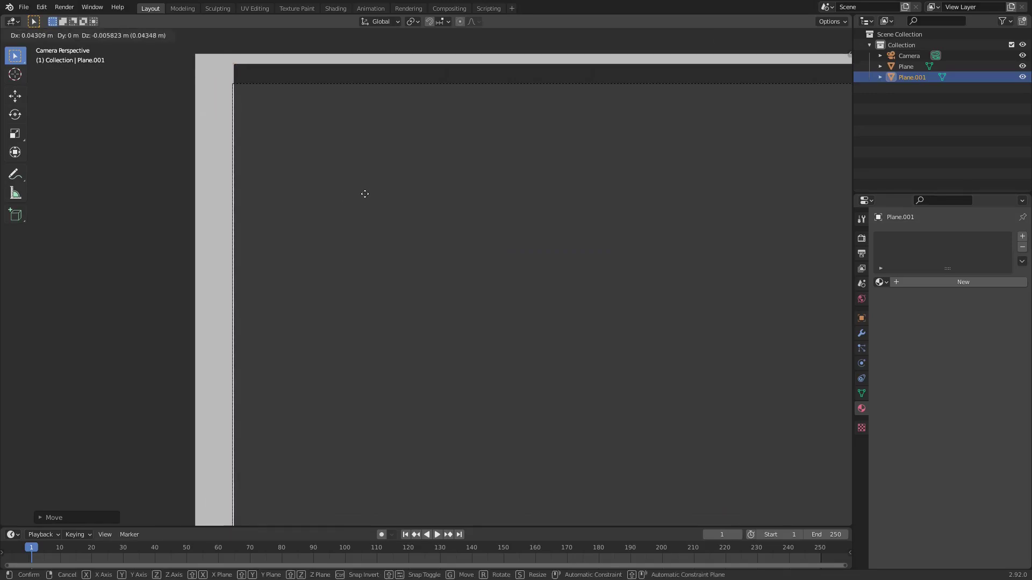
pyautogui.rightClick(373, 196)
pyautogui.scroll(-4, 419, 287)
pyautogui.scroll(-5, 627, 312)
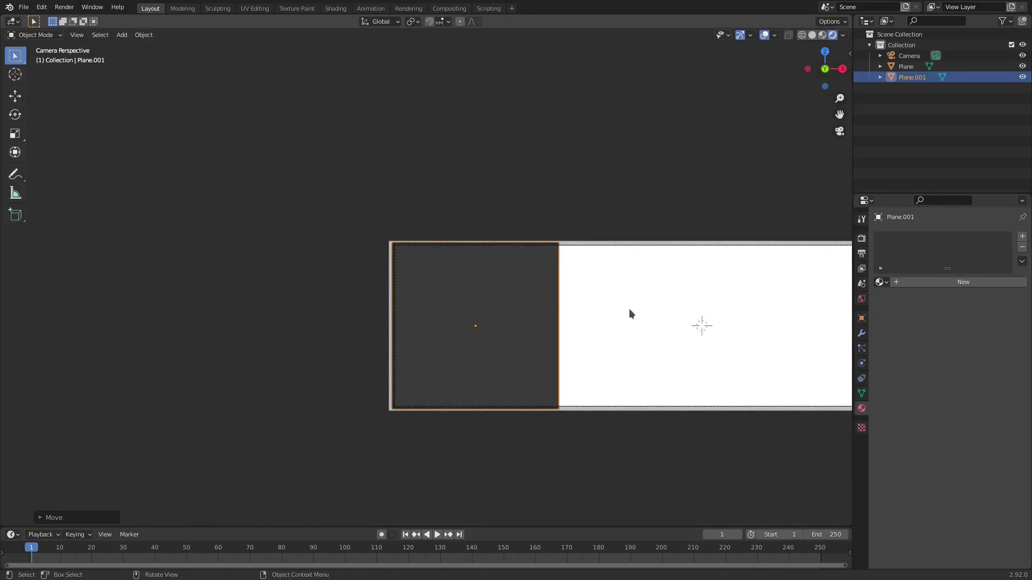
pyautogui.keyDown('shift'); pyautogui.moveTo(669, 315); pyautogui.dragTo(455, 287, button='middle'); pyautogui.keyUp('shift')
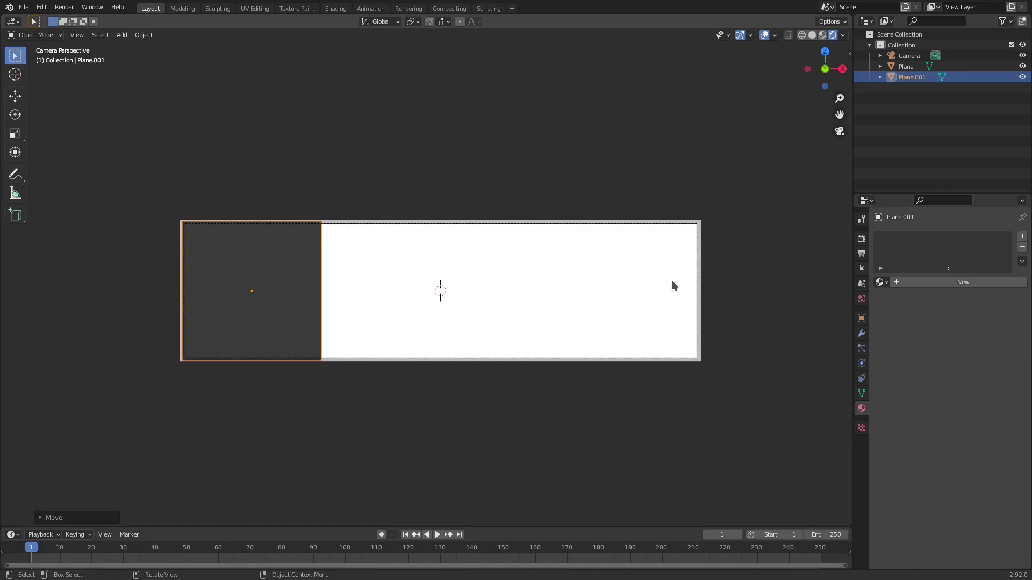
# - Move the small plane about -0.007 m along the global Y axis, just in front of the background plane
pyautogui.moveTo(497, 265); pyautogui.dragTo(345, 278, button='middle')
pyautogui.scroll(-2, 447, 310)
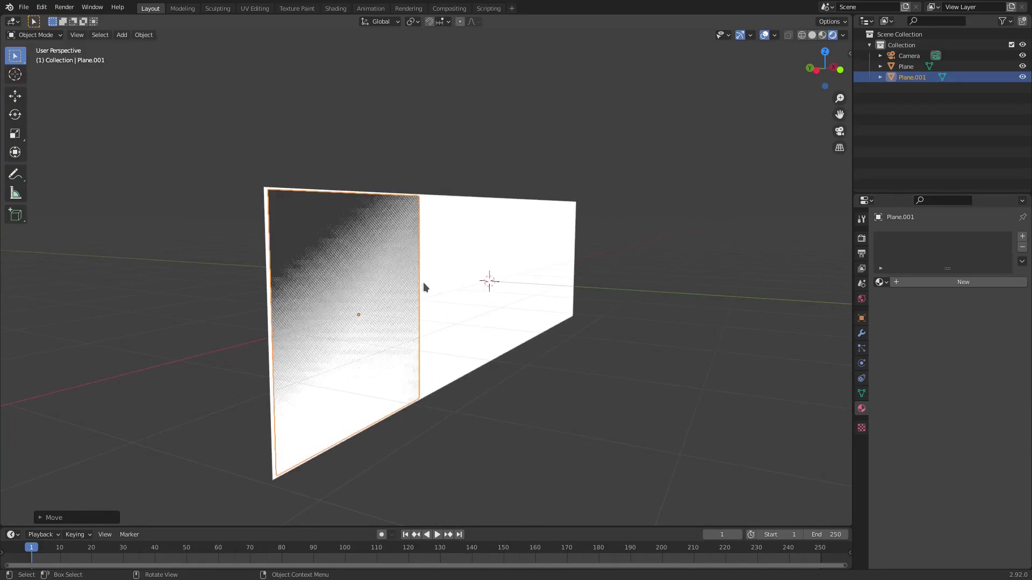
pyautogui.click(345, 311)
pyautogui.click(347, 310)
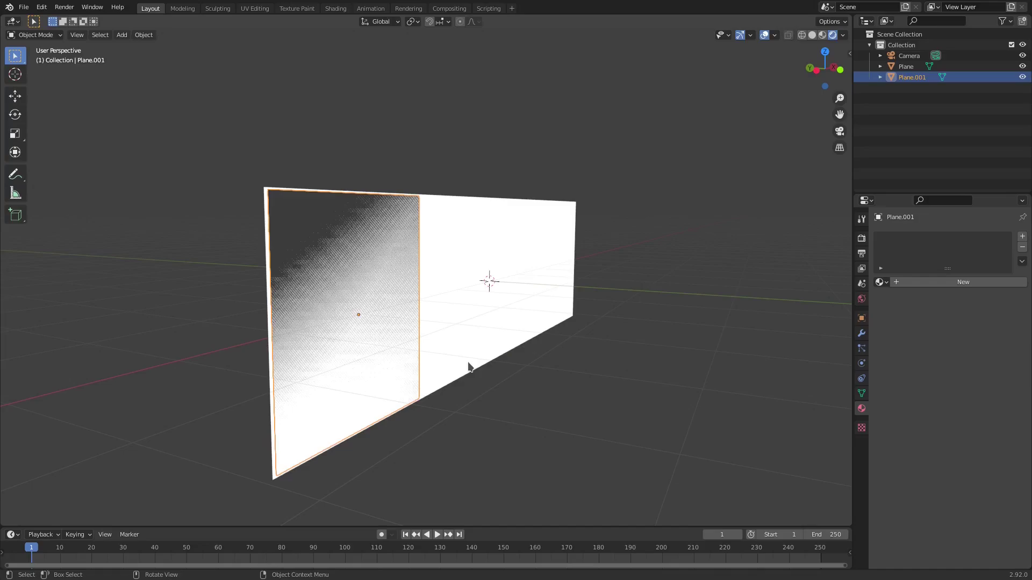
pyautogui.press('g')
pyautogui.press('y')
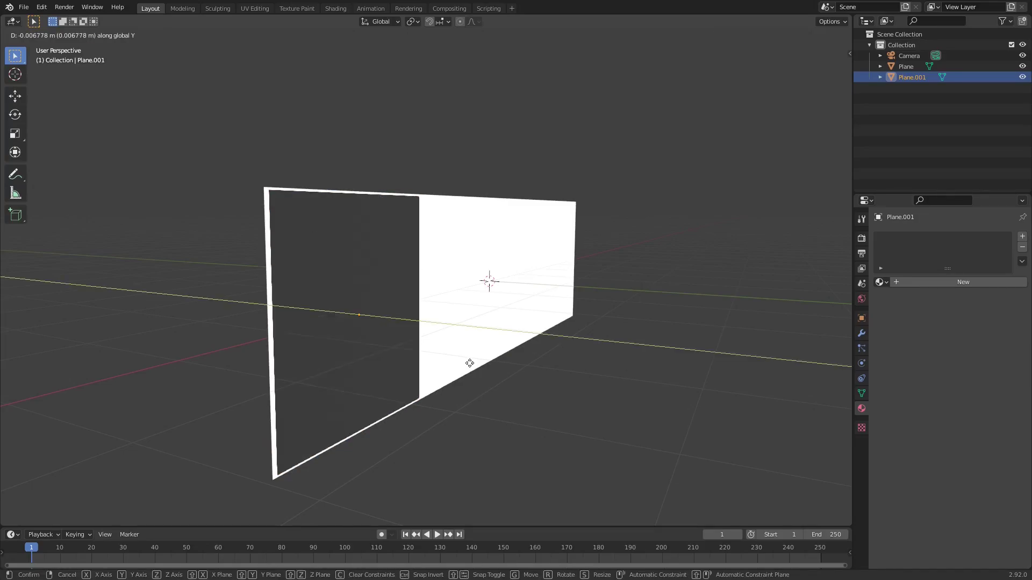
pyautogui.click(469, 363)
# - Examine the gap between the two planes from the side and the small plane's edges in the camera view
pyautogui.moveTo(477, 356); pyautogui.dragTo(520, 296, button='middle')
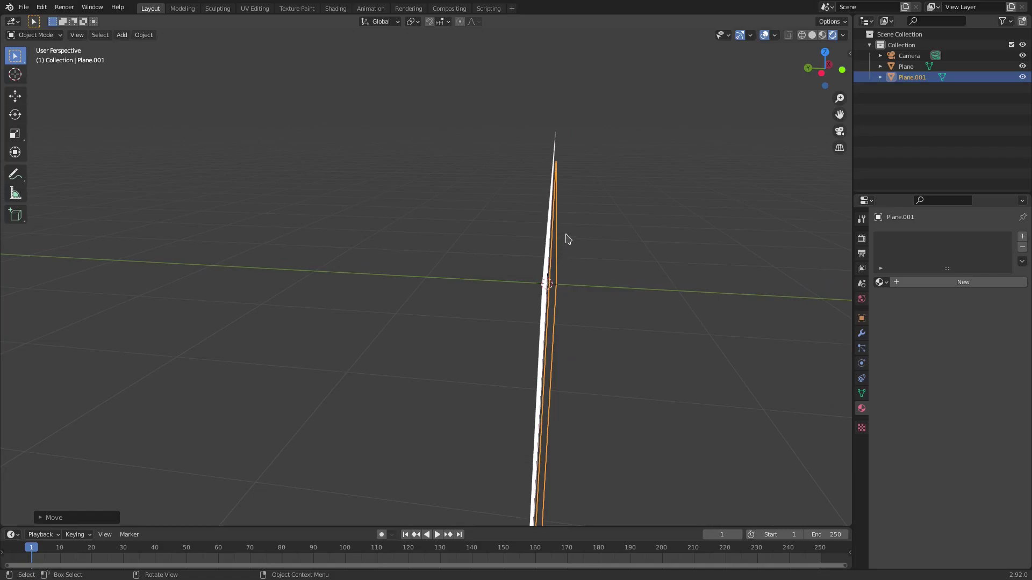
pyautogui.click(554, 220)
pyautogui.click(559, 231)
pyautogui.moveTo(709, 277); pyautogui.dragTo(646, 281, button='middle')
pyautogui.press('KP_0')
pyautogui.scroll(3, 306, 279)
pyautogui.keyDown('shift'); pyautogui.moveTo(306, 279); pyautogui.dragTo(573, 274, button='middle'); pyautogui.keyUp('shift')
pyautogui.scroll(4, 359, 208)
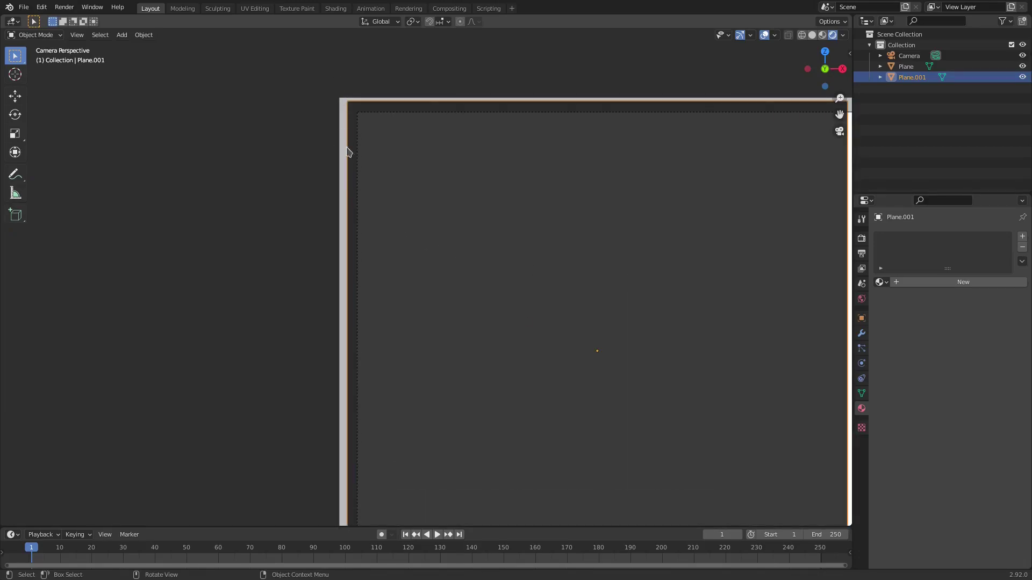
pyautogui.scroll(-5, 546, 357)
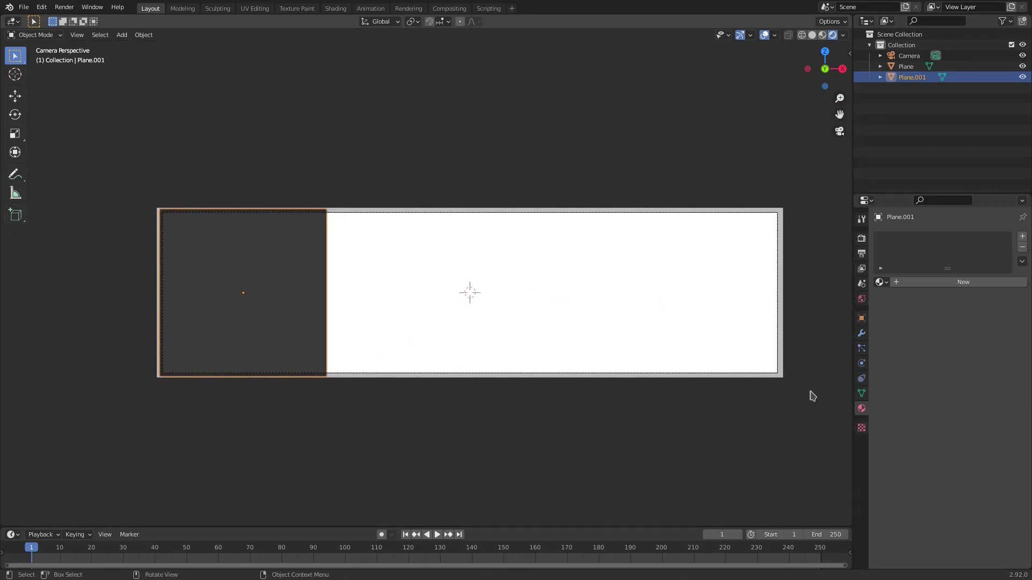
# - Create a new material for the small plane and change its surface shader to Emission
pyautogui.click(960, 282)
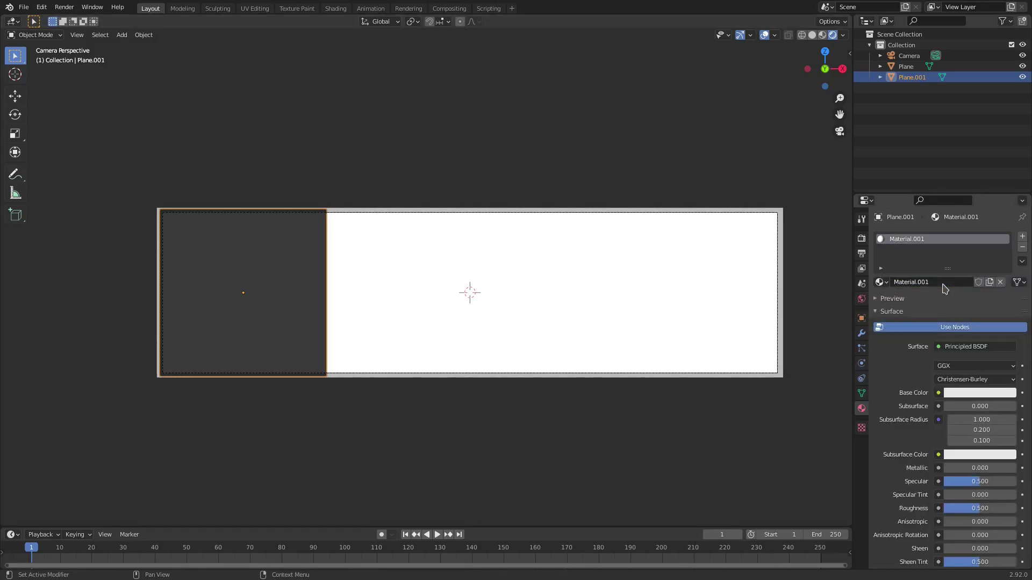
pyautogui.click(968, 347)
pyautogui.click(903, 134)
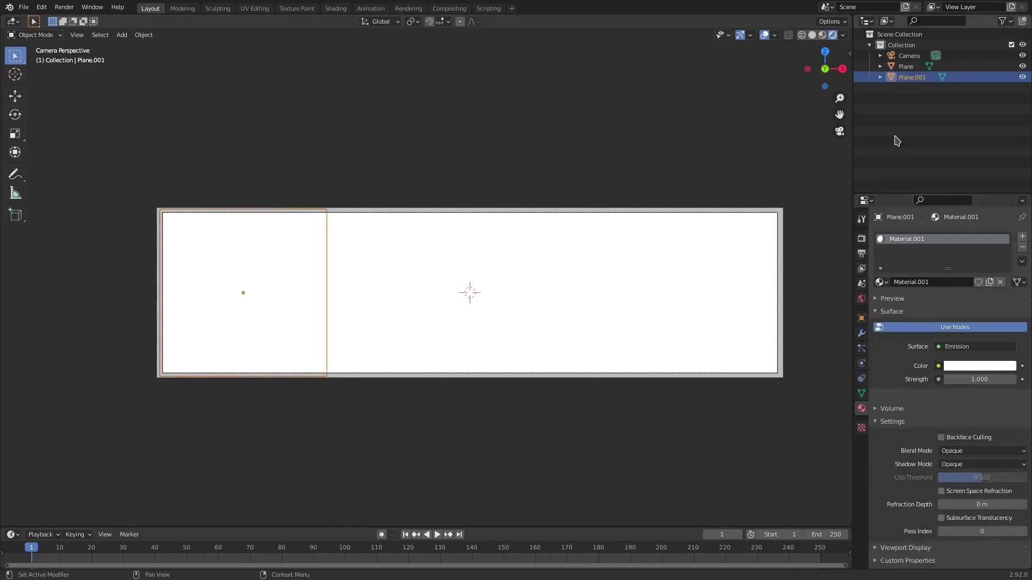
# - Try yellow, cyan and green as the small plane's emission color, and settle on red with hue 0.003, saturation 0.963 and value 1.000
pyautogui.click(964, 366)
pyautogui.moveTo(952, 291); pyautogui.dragTo(928, 276)
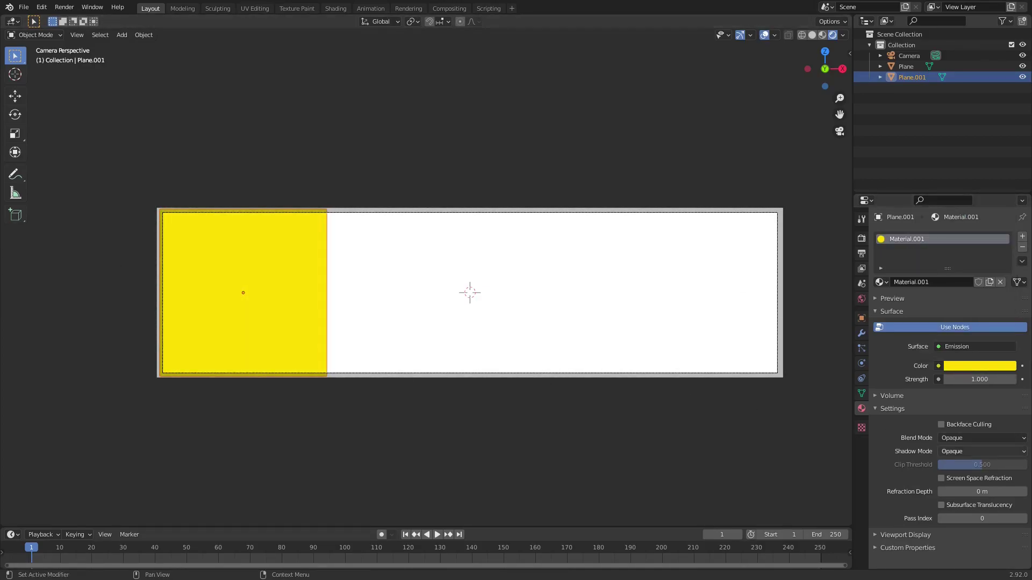
pyautogui.click(965, 368)
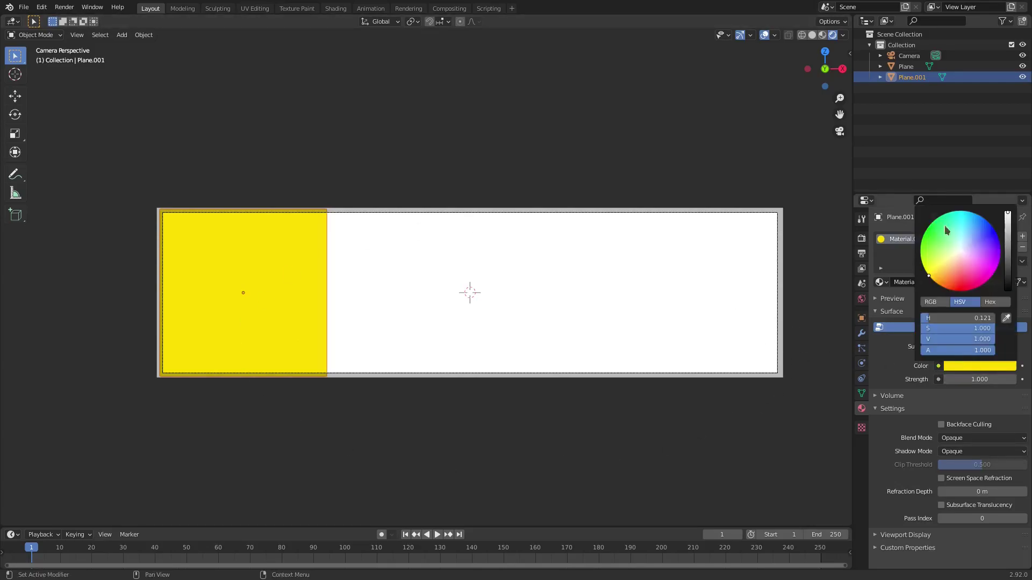
pyautogui.click(970, 213)
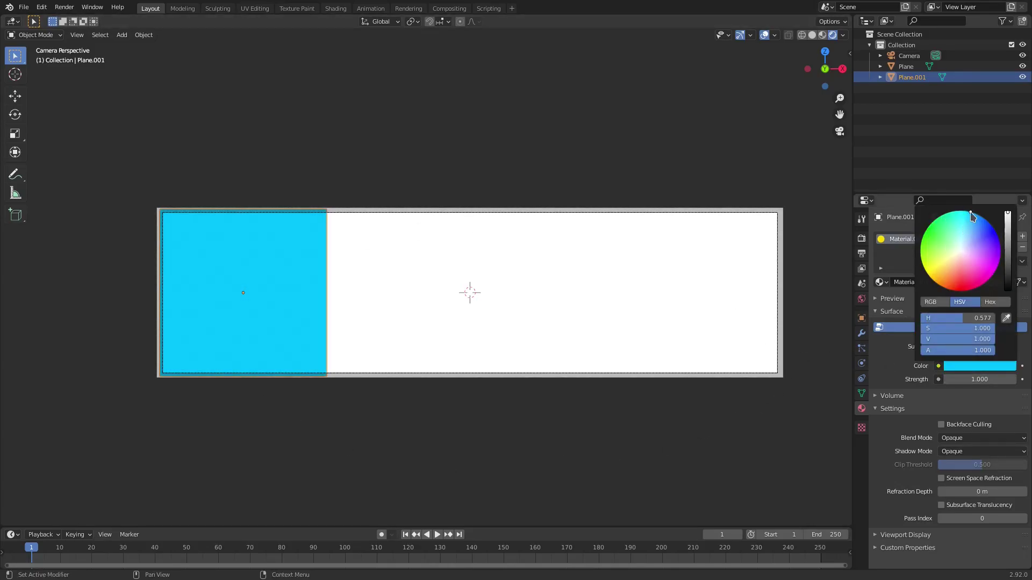
pyautogui.click(925, 231)
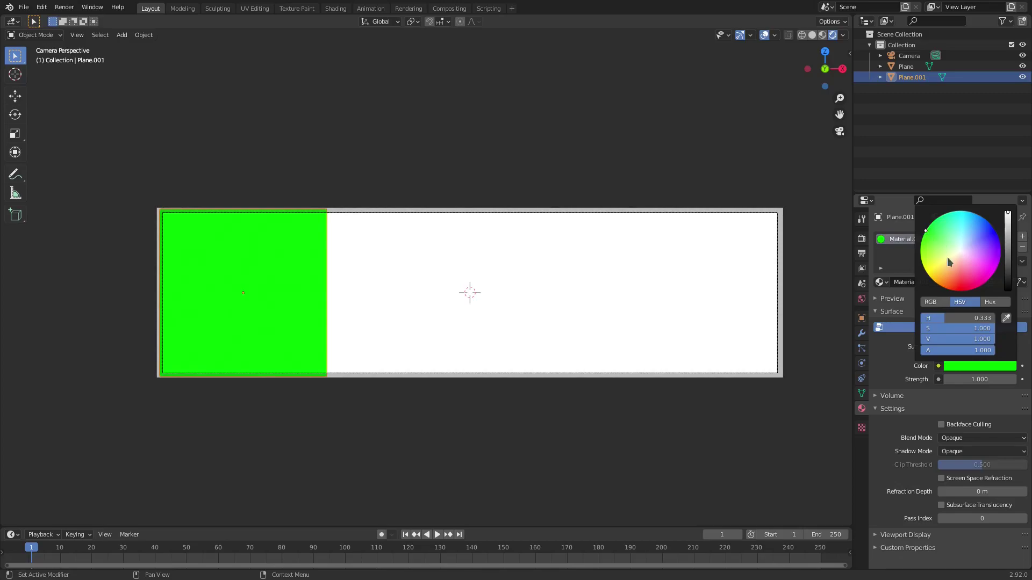
pyautogui.click(959, 285)
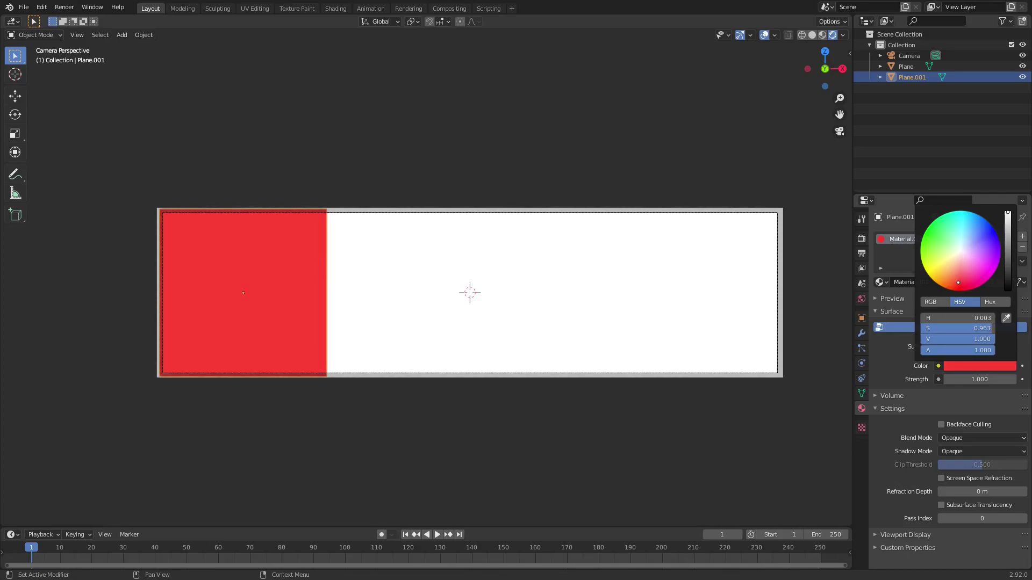
pyautogui.click(666, 478)
pyautogui.scroll(1, 659, 468)
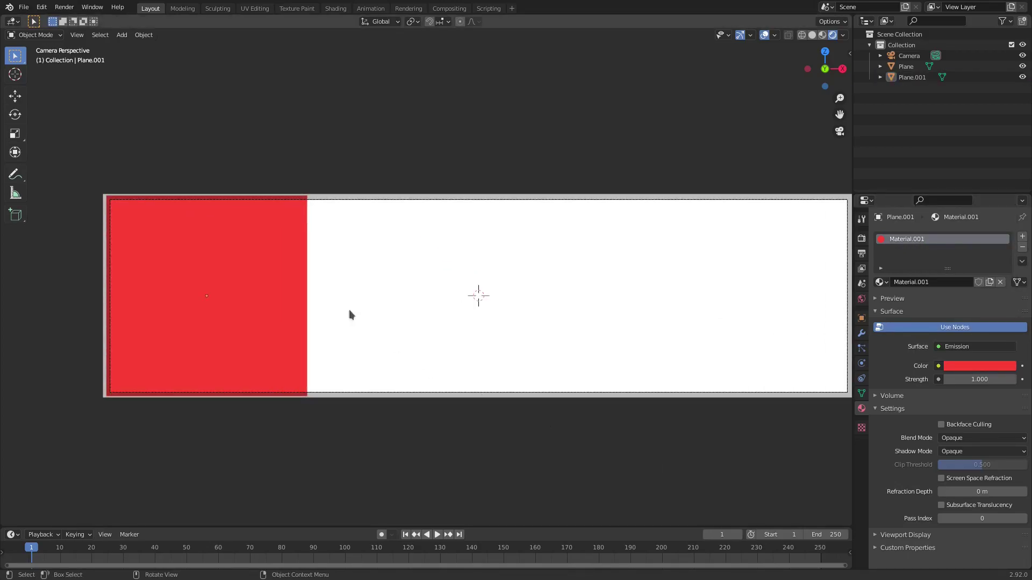
# - Set the camera's passepartout to 1.000 and check the red plane's edges against the camera frame
pyautogui.click(401, 199)
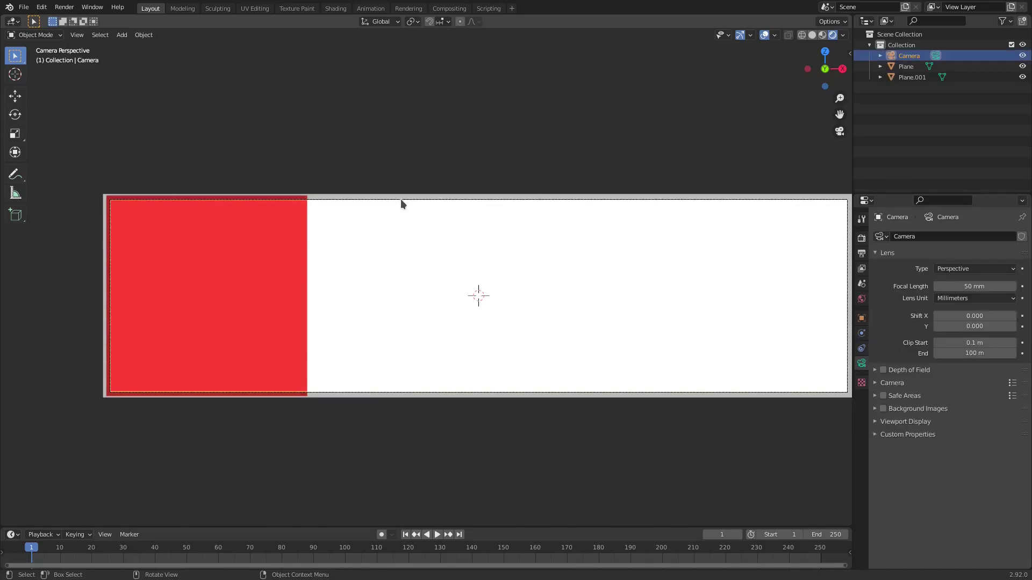
pyautogui.click(893, 422)
pyautogui.moveTo(982, 500); pyautogui.dragTo(1019, 501)
pyautogui.scroll(-2, 420, 421)
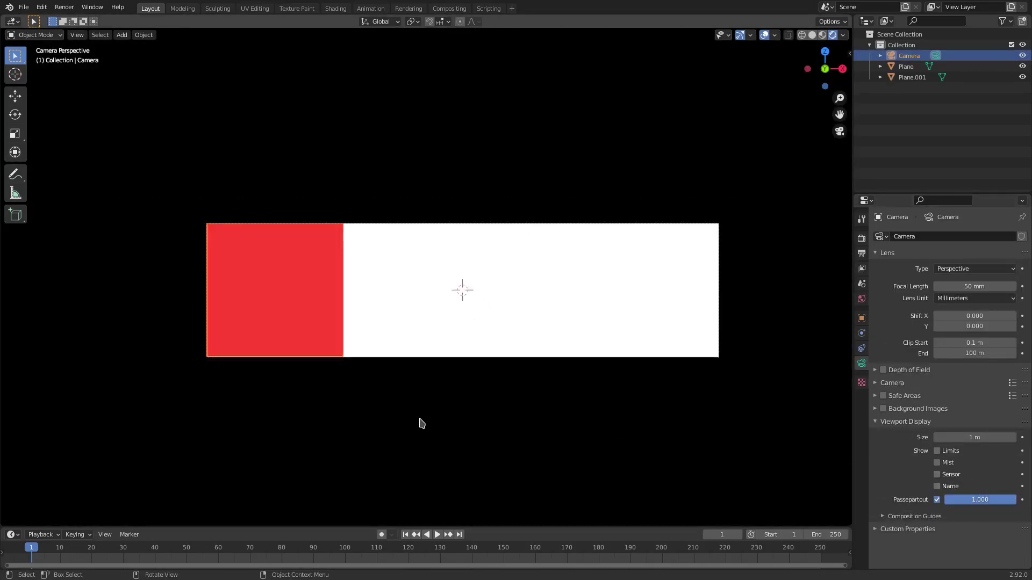
pyautogui.scroll(3, 338, 334)
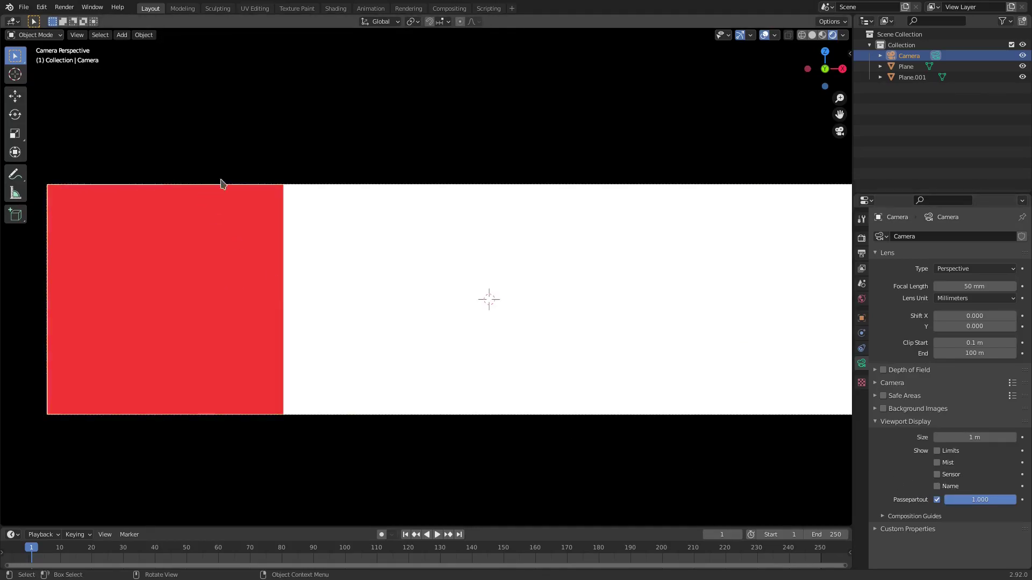
pyautogui.click(248, 301)
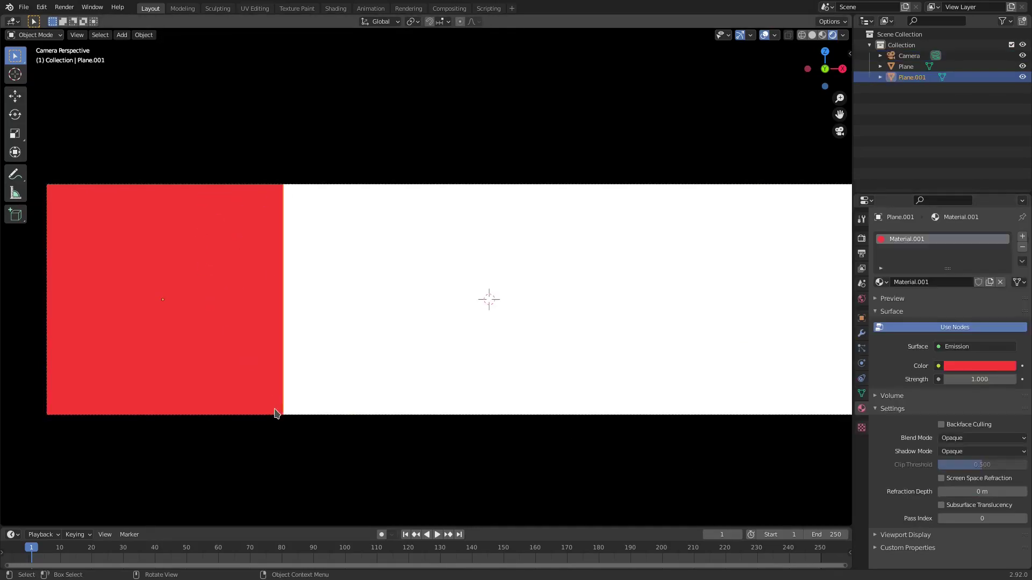
pyautogui.scroll(-3, 519, 419)
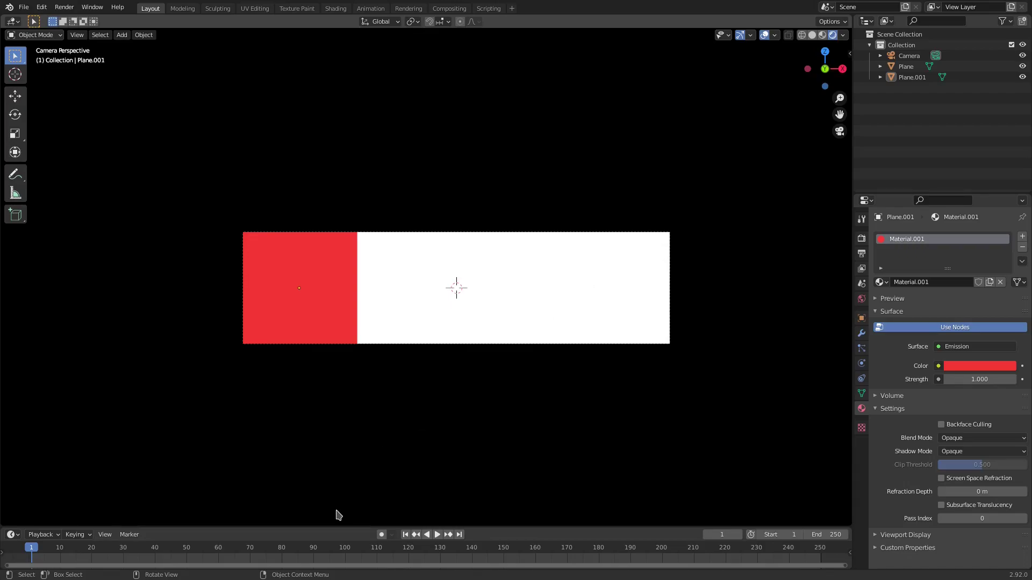
# - Enlarge the timeline, set the animation's start frame to 0 and go to frame 0
pyautogui.moveTo(333, 528); pyautogui.dragTo(345, 495)
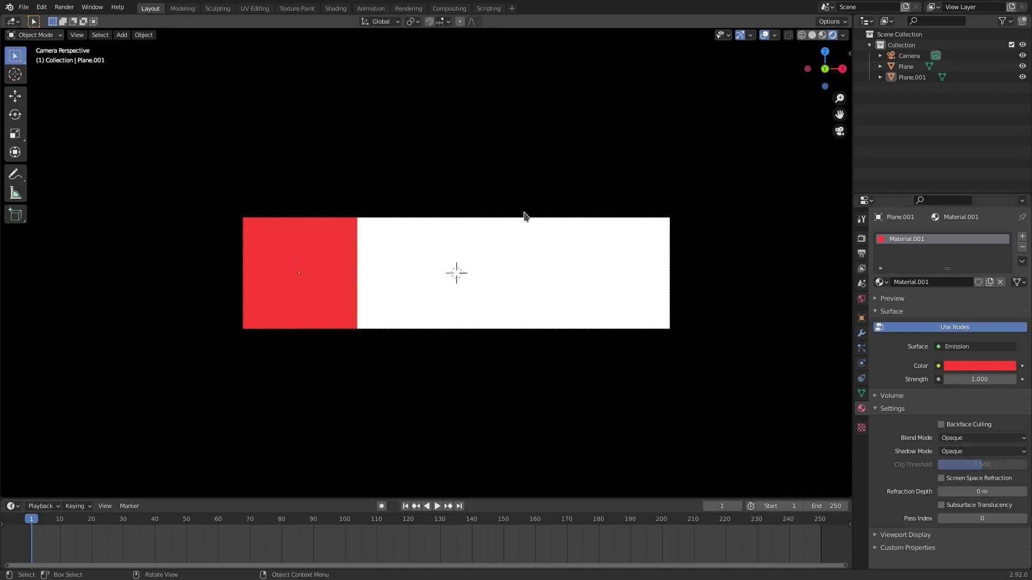
pyautogui.click(760, 507)
pyautogui.click(29, 519)
# - Move the background plane and the red plane together along negative global X until the red plane is outside the camera frame
pyautogui.click(430, 306)
pyautogui.keyDown('shift'); pyautogui.click(313, 272); pyautogui.keyUp('shift')
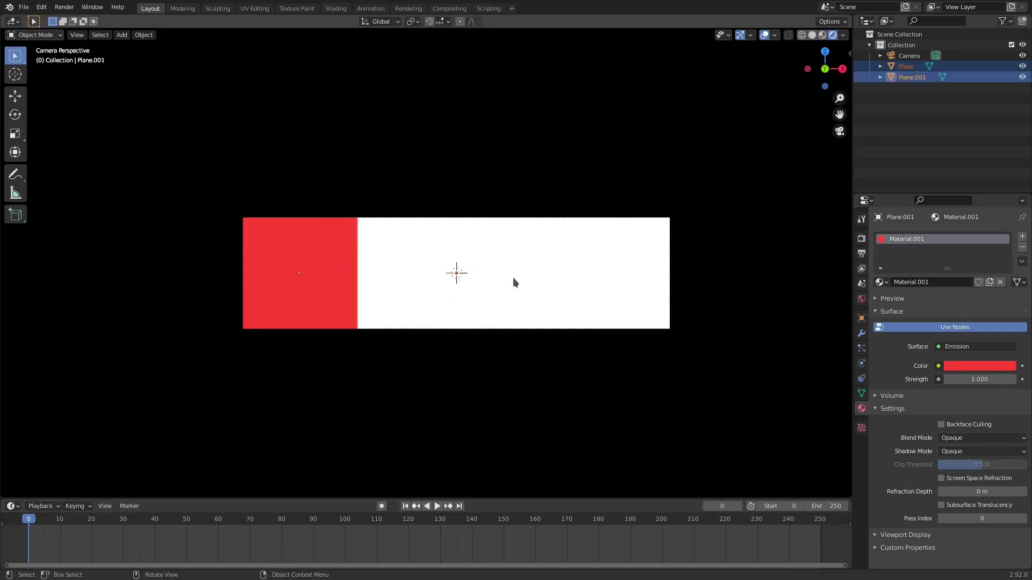
pyautogui.scroll(-2, 524, 301)
pyautogui.scroll(1, 608, 304)
pyautogui.press('g')
pyautogui.press('x')
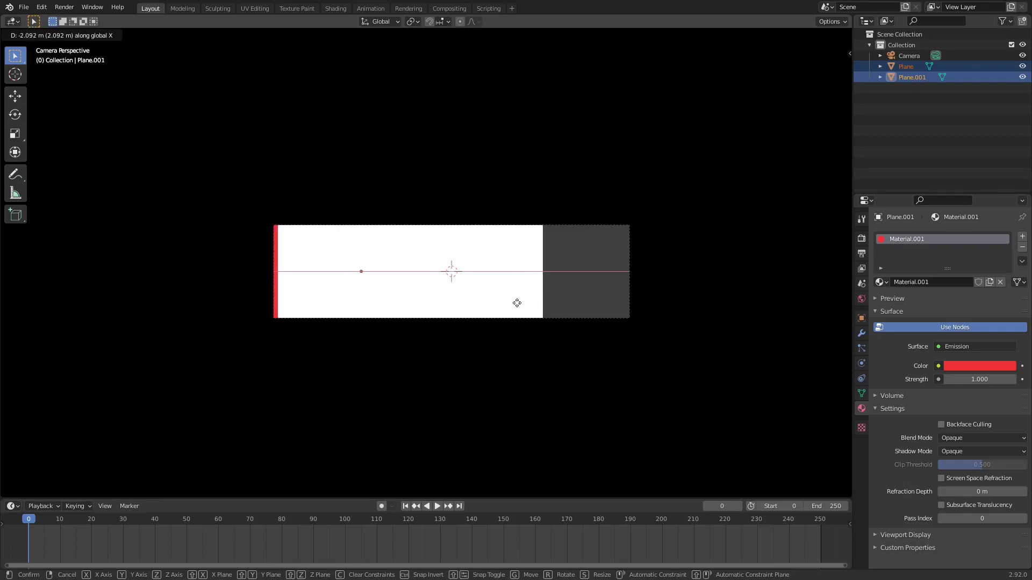
pyautogui.click(511, 302)
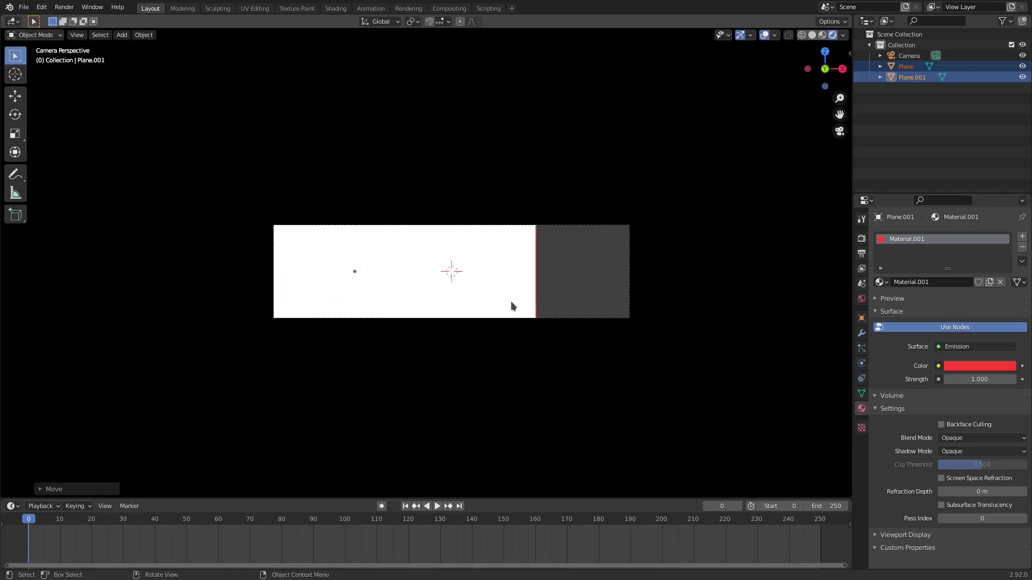
# - Move the white background plane about -6.1 m along global X, out of the camera frame, and keyframe its location at frame 0
pyautogui.click(504, 270)
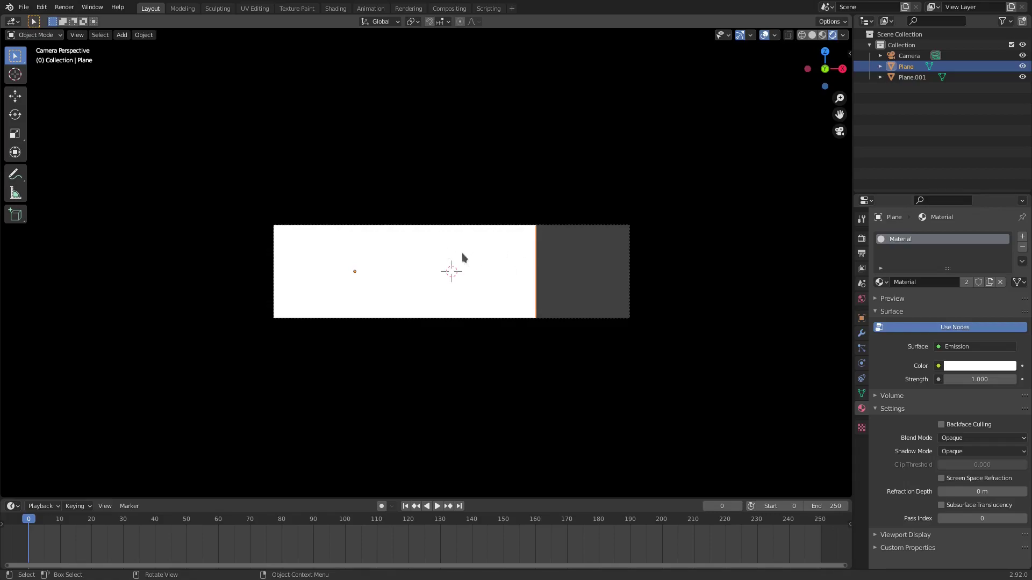
pyautogui.press('g')
pyautogui.press('x')
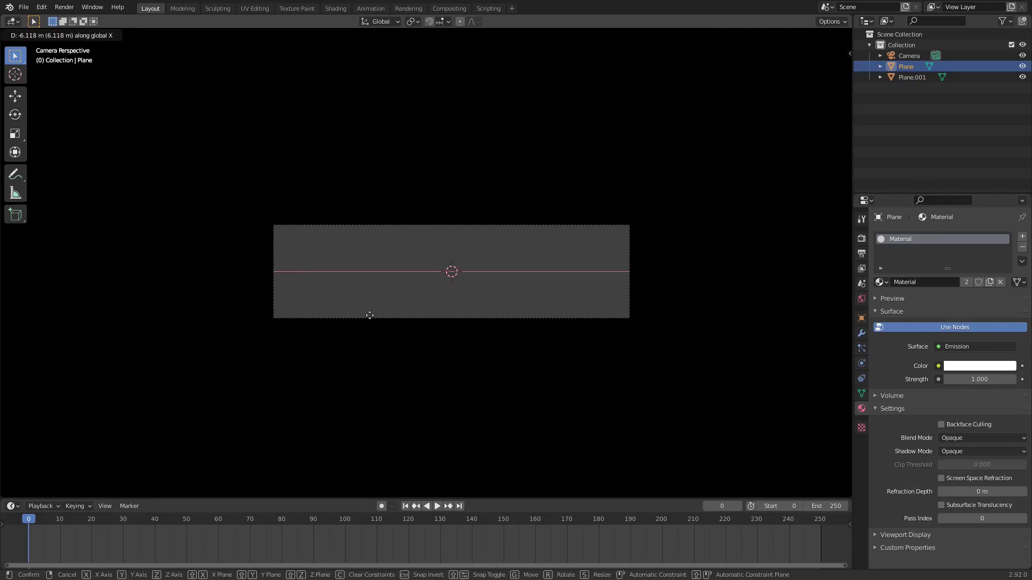
pyautogui.click(372, 318)
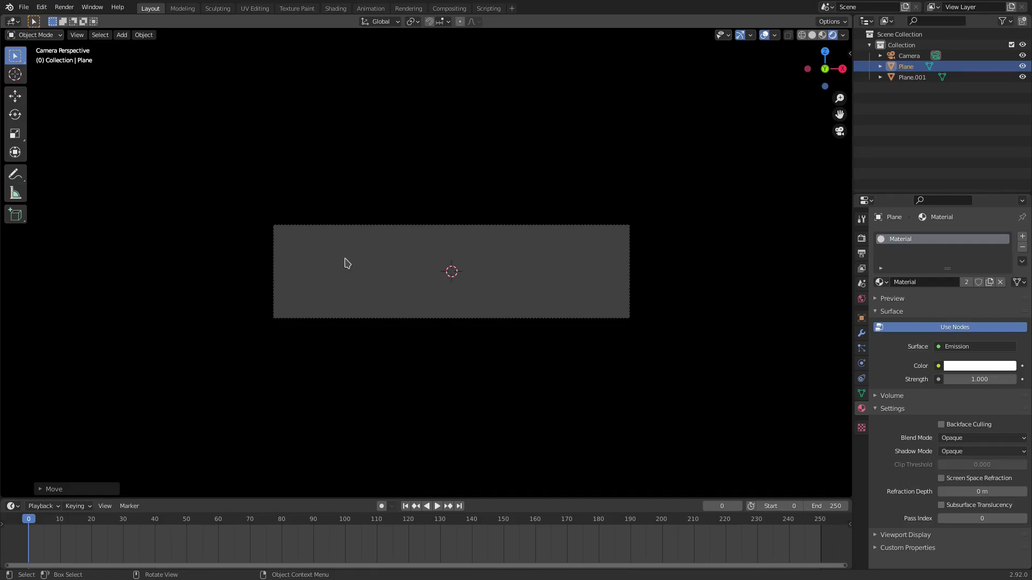
pyautogui.press('i')
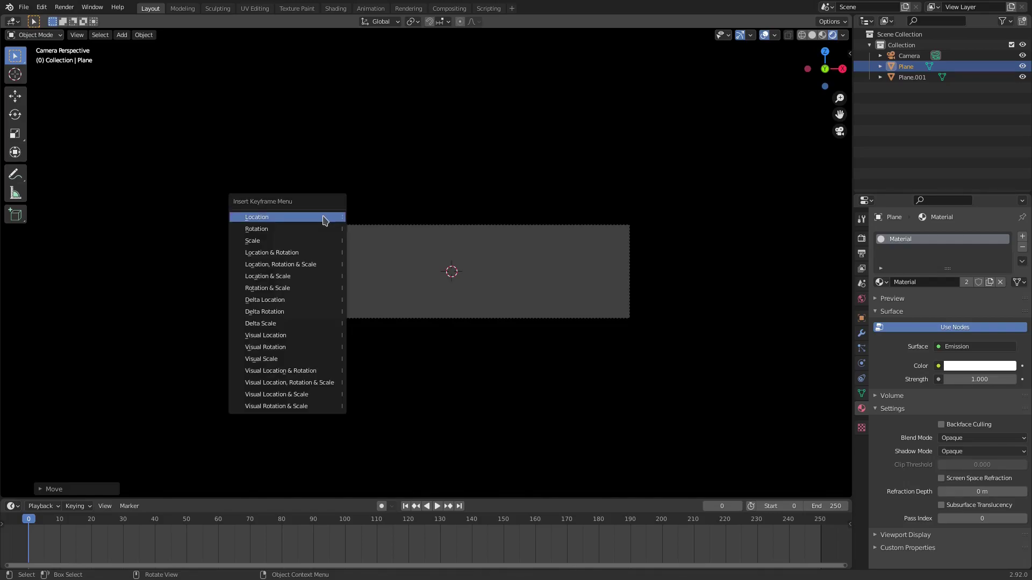
pyautogui.click(325, 217)
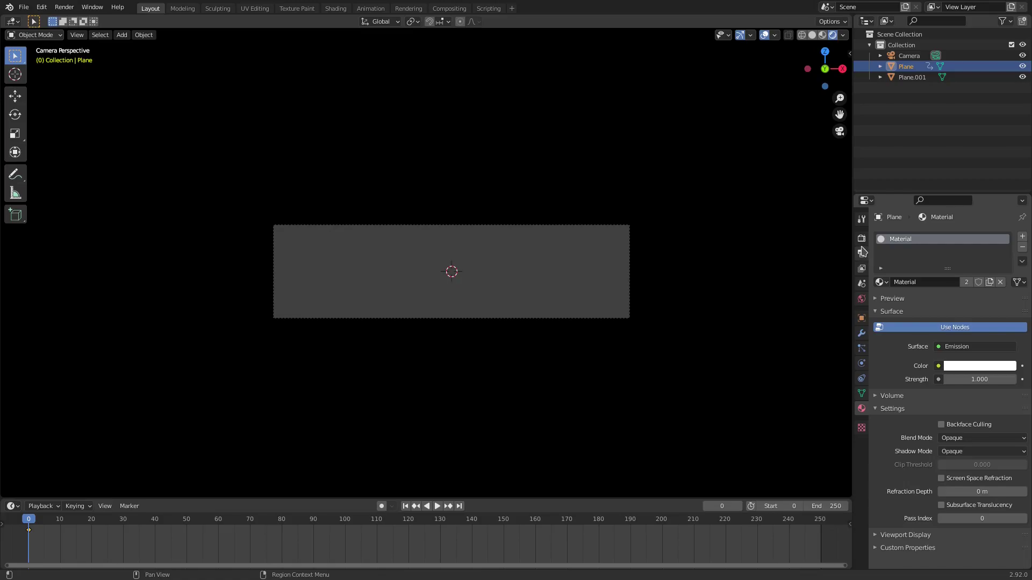
# - Go to frame 20 and set the output frame rate to 60 fps
pyautogui.moveTo(74, 541); pyautogui.dragTo(92, 542)
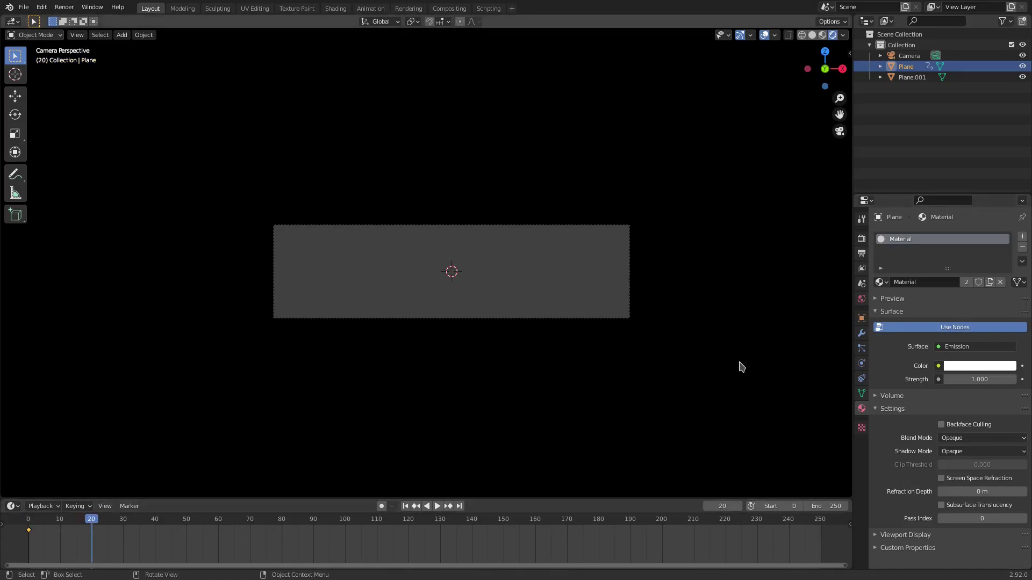
pyautogui.click(862, 238)
pyautogui.click(861, 253)
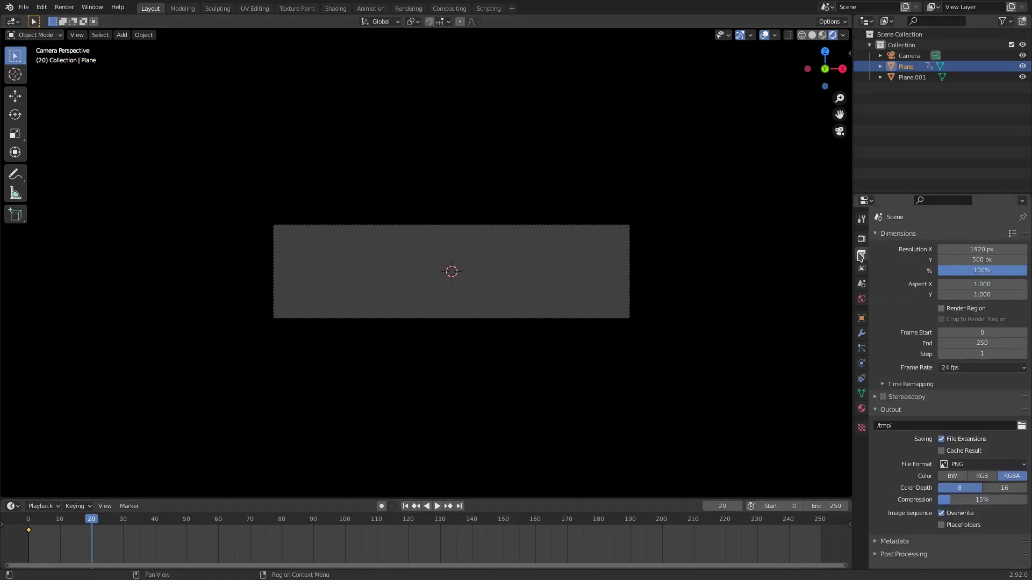
pyautogui.click(974, 371)
pyautogui.click(970, 460)
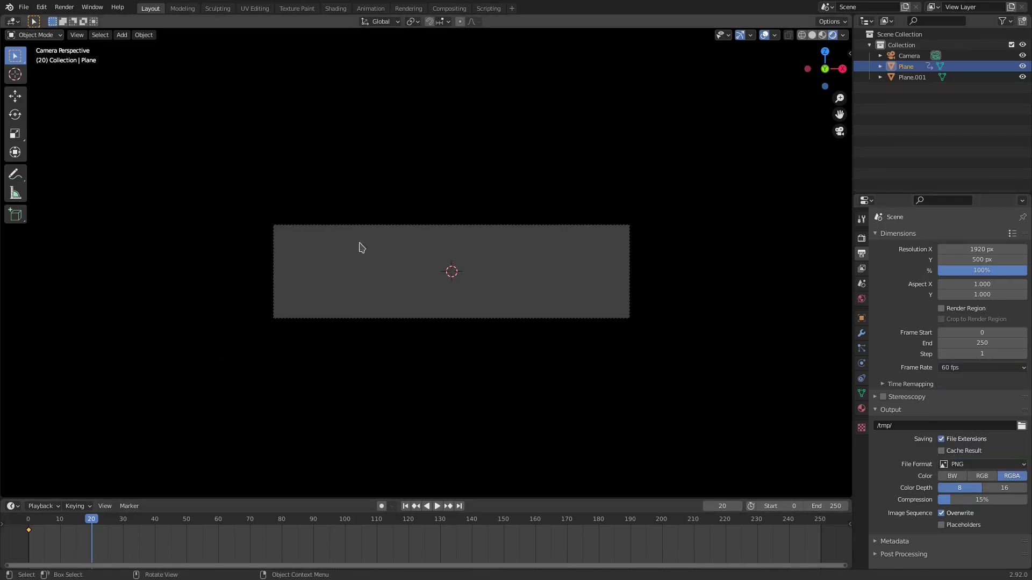
# - Move the background plane along positive global X until it fills the camera frame, and keyframe its location at frame 20
pyautogui.press('g')
pyautogui.press('x')
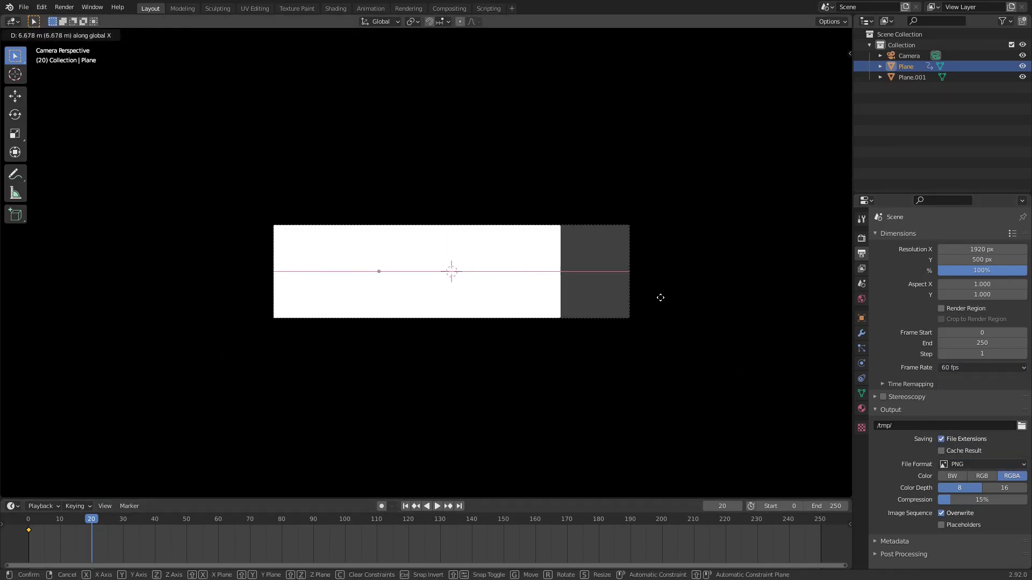
pyautogui.click(724, 287)
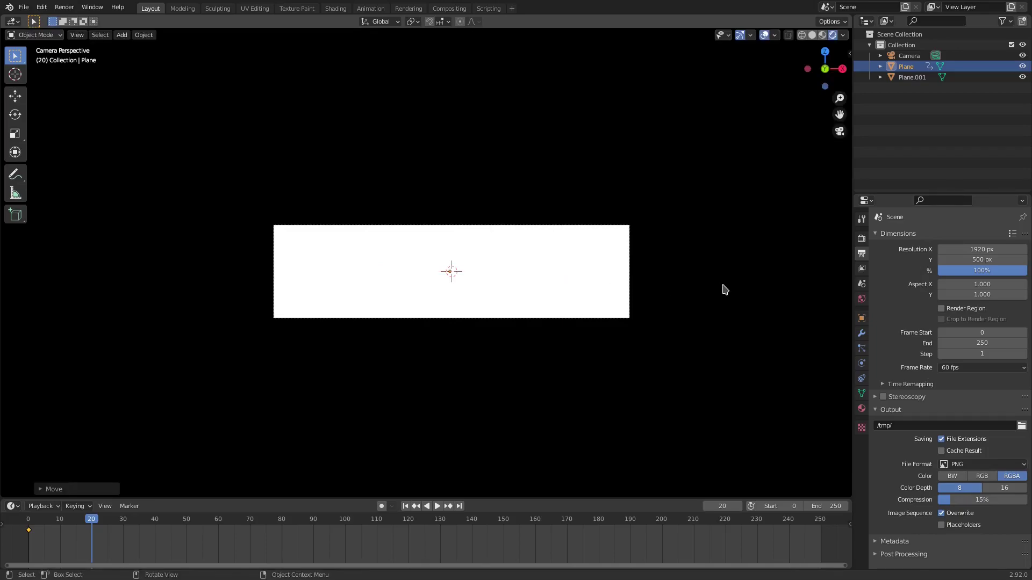
pyautogui.press('i')
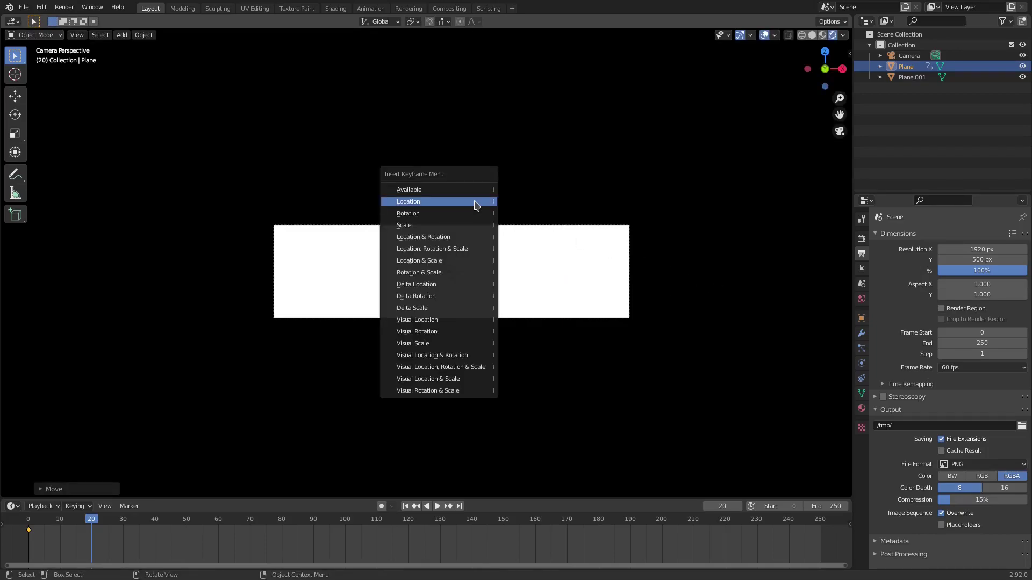
pyautogui.click(446, 202)
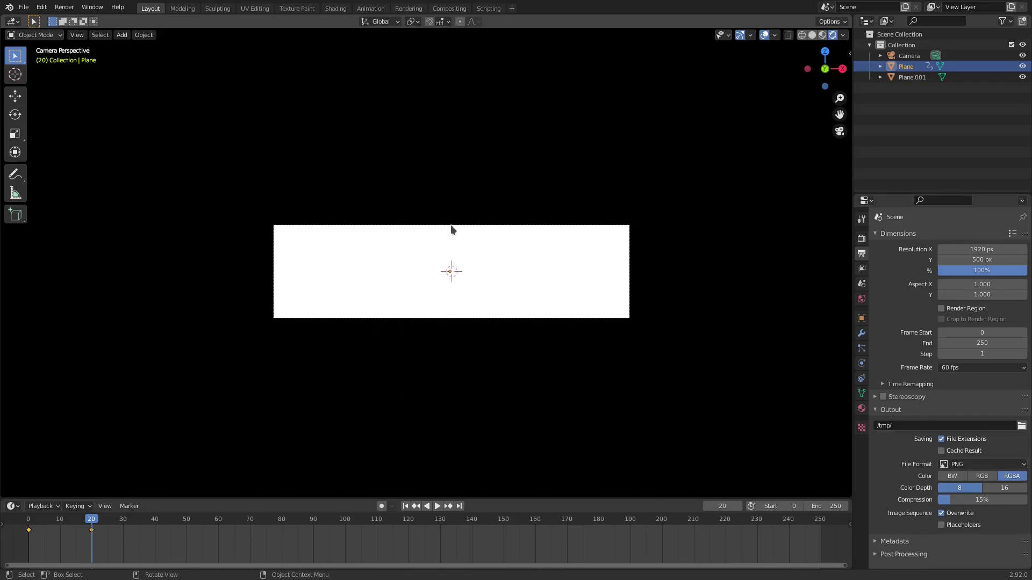
# - Play the background plane's slide-in from the first frame to judge its speed
pyautogui.click(405, 506)
pyautogui.click(437, 507)
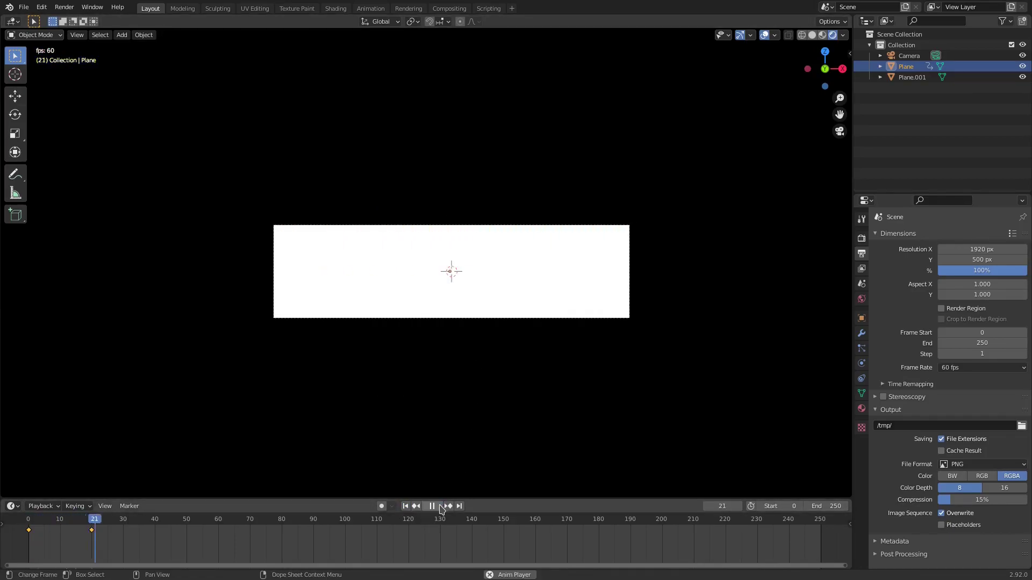
pyautogui.click(406, 507)
pyautogui.click(431, 506)
pyautogui.click(81, 553)
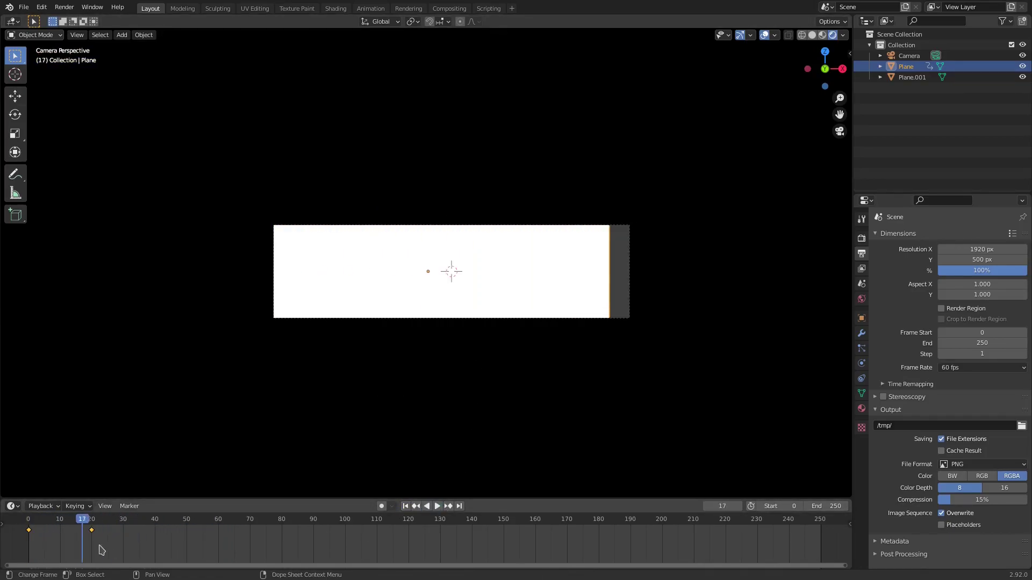
# - Move the background plane's keyframe at frame 20 to frame 10 and replay the slide-in
pyautogui.moveTo(92, 532); pyautogui.dragTo(61, 531)
pyautogui.click(406, 507)
pyautogui.click(437, 506)
pyautogui.click(437, 506)
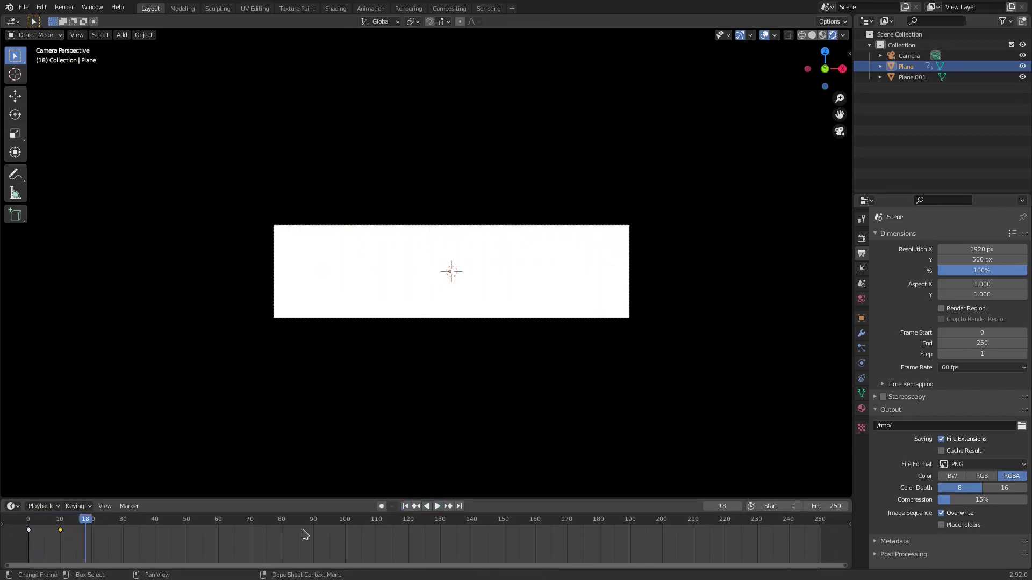
# - Insert a location keyframe for the background plane at frame 30, keeping it filling the camera frame
pyautogui.click(60, 519)
pyautogui.press('space')
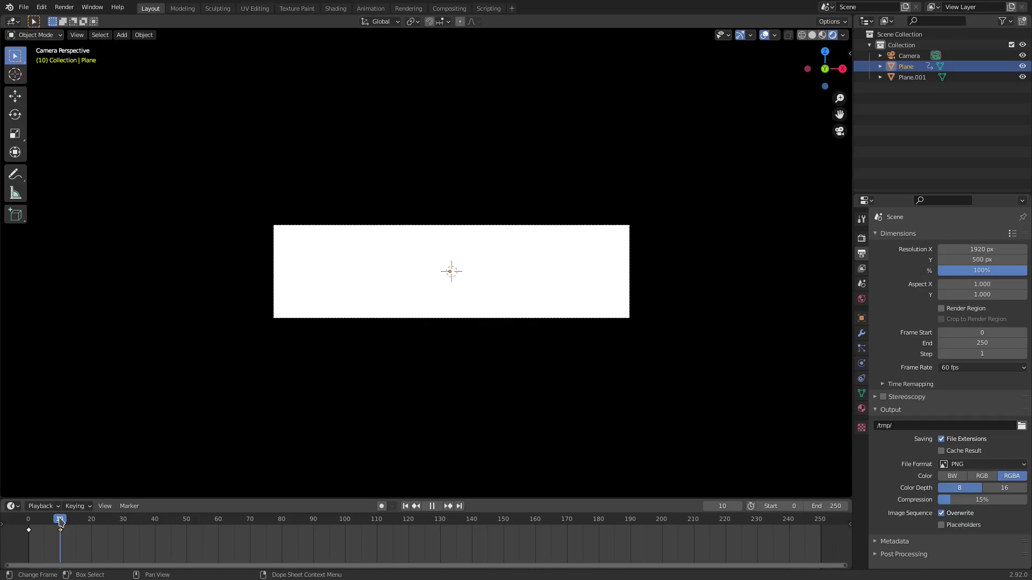
pyautogui.press('space')
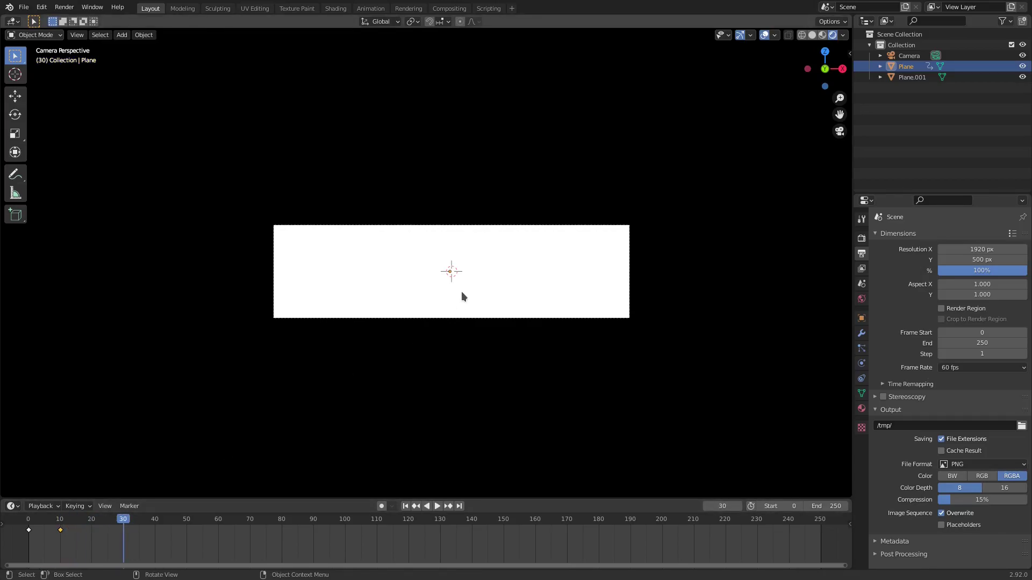
pyautogui.press('i')
pyautogui.click(462, 294)
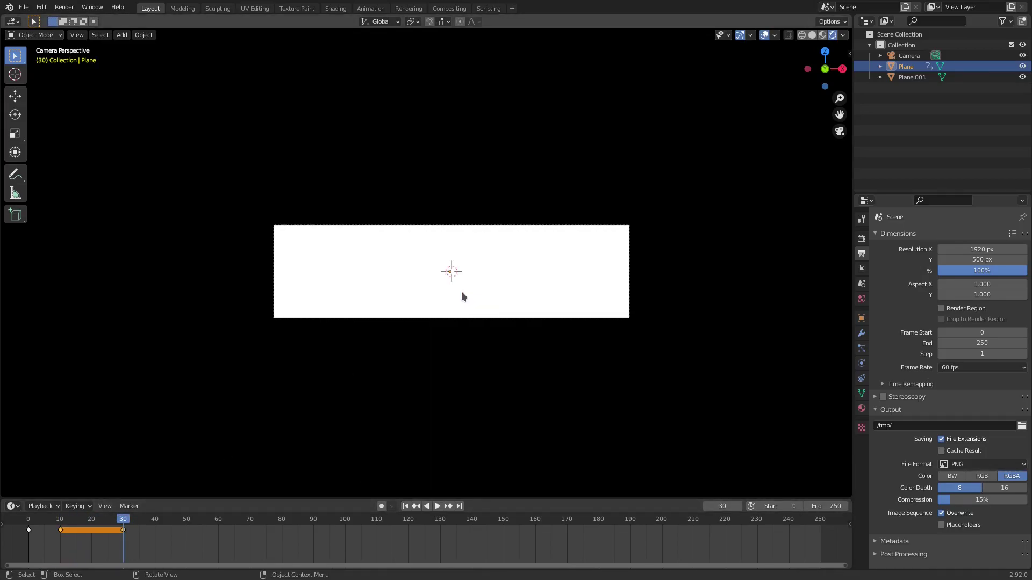
# - At frame 10, move the background plane about -0.25 m along global X and keyframe its location
pyautogui.click(60, 524)
pyautogui.press('g')
pyautogui.press('x')
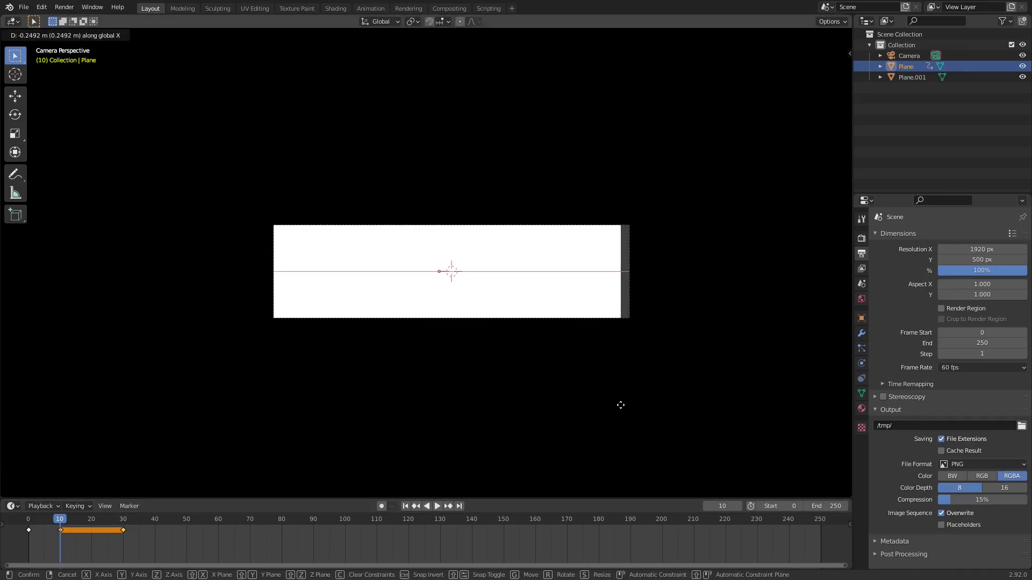
pyautogui.click(620, 406)
pyautogui.keyDown('shift'); pyautogui.moveTo(669, 297); pyautogui.dragTo(470, 290, button='middle'); pyautogui.keyUp('shift')
pyautogui.scroll(5, 469, 290)
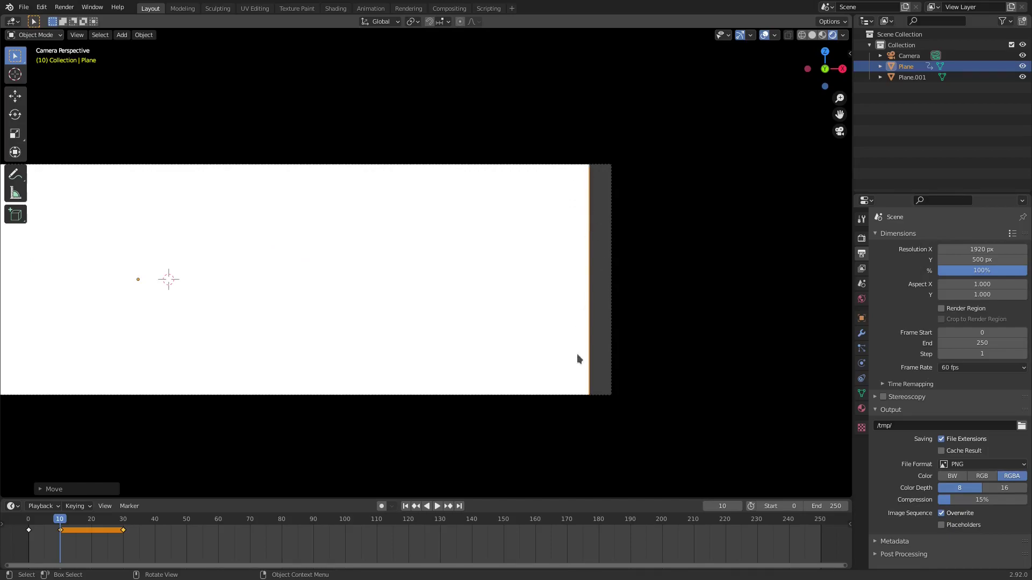
pyautogui.press('i')
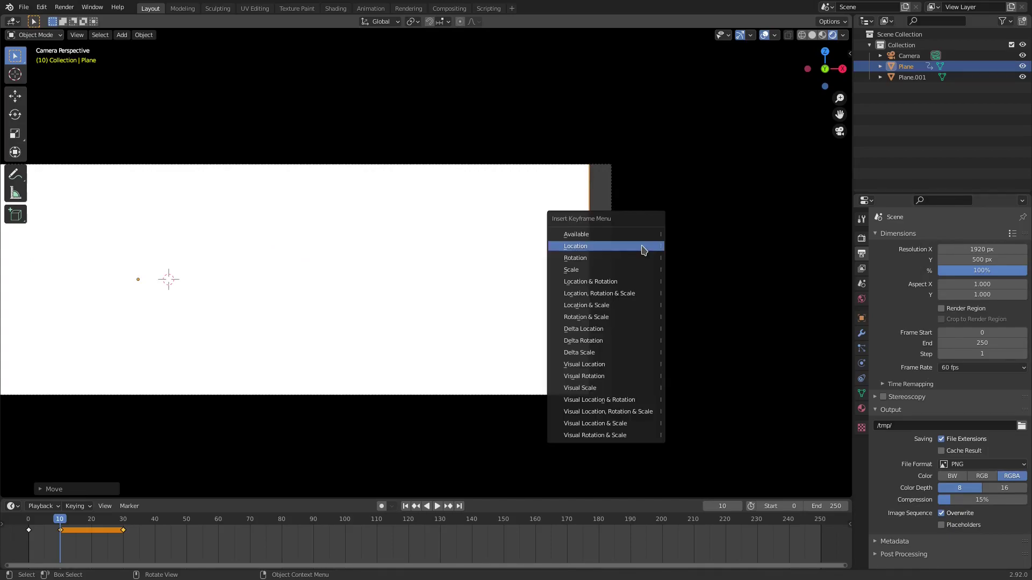
pyautogui.click(650, 247)
# - Replay the animation from the first frame several times to examine how the background plane eases into place
pyautogui.scroll(-5, 445, 347)
pyautogui.hotkey('shift', 'Left')
pyautogui.press('space')
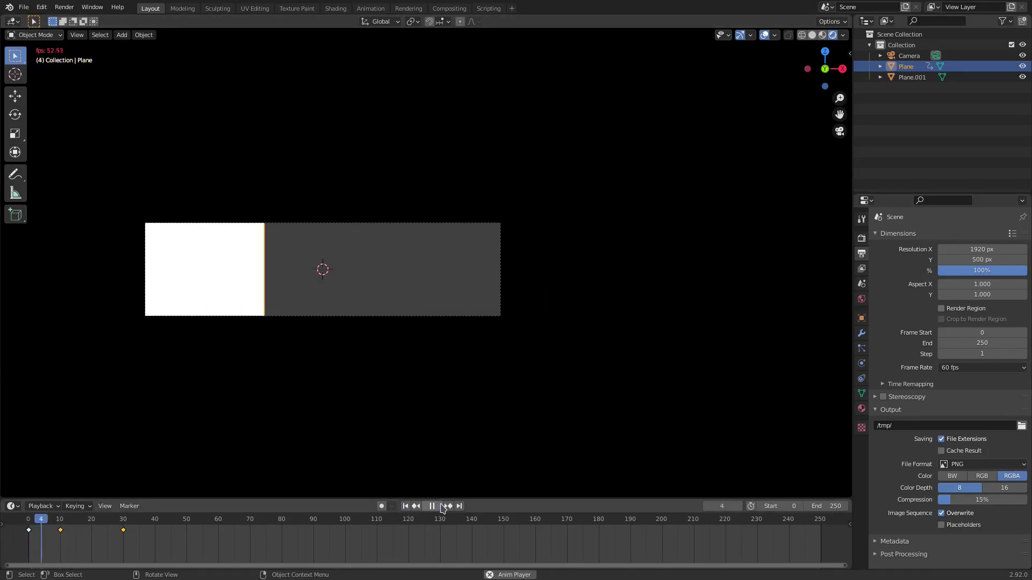
pyautogui.click(405, 506)
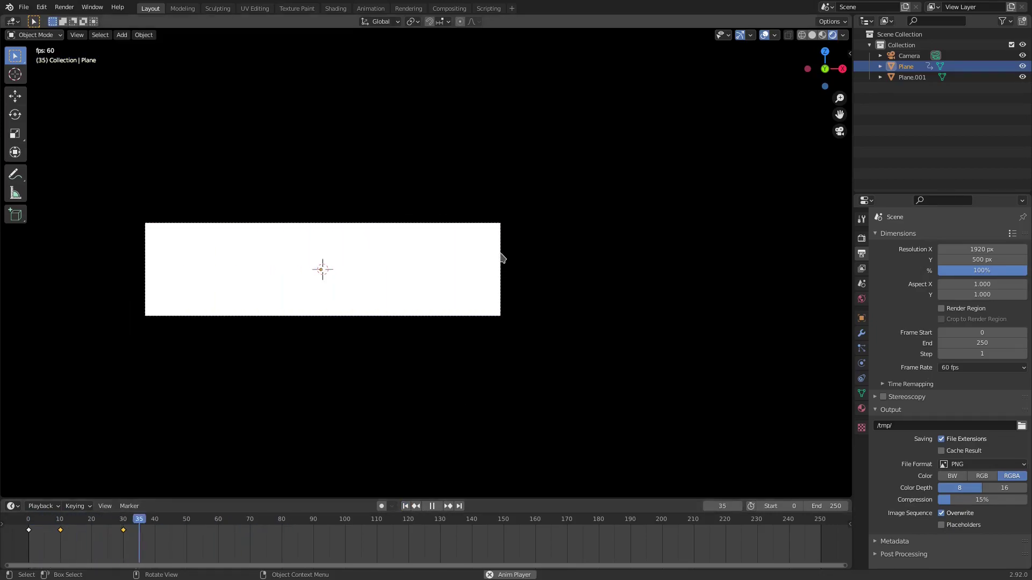
pyautogui.click(405, 506)
pyautogui.click(406, 506)
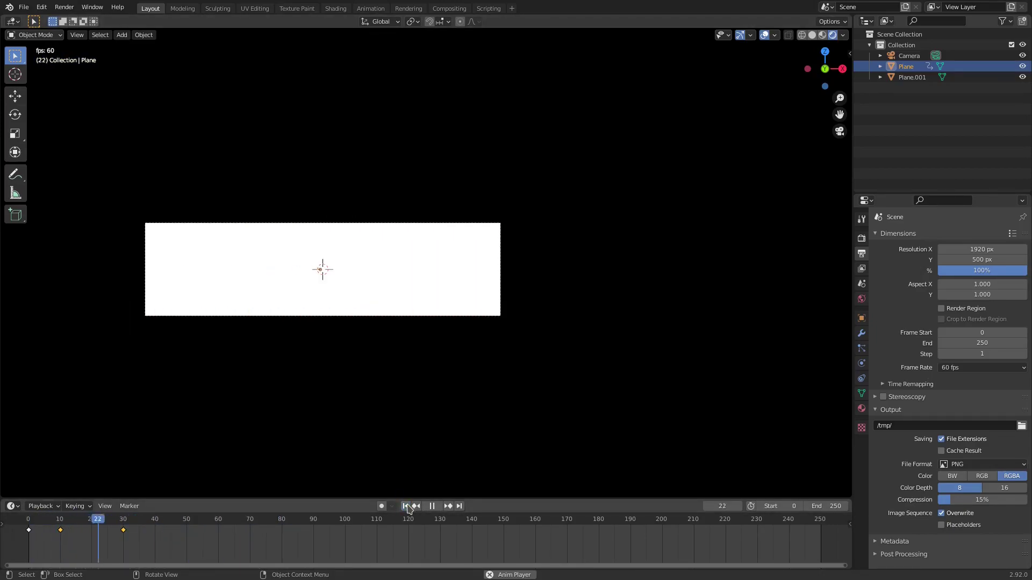
pyautogui.click(406, 506)
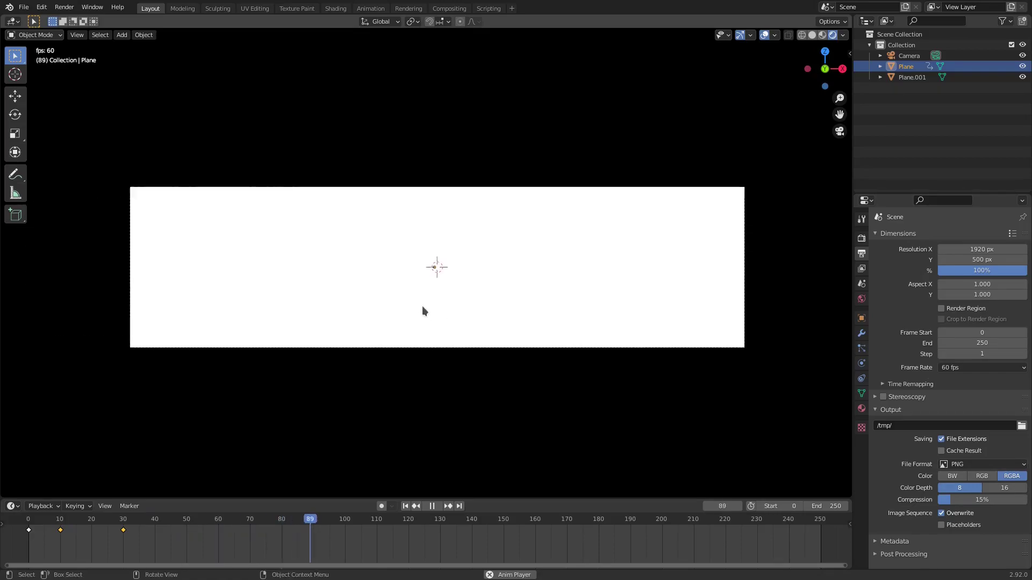
pyautogui.click(432, 507)
pyautogui.press('KP_0')
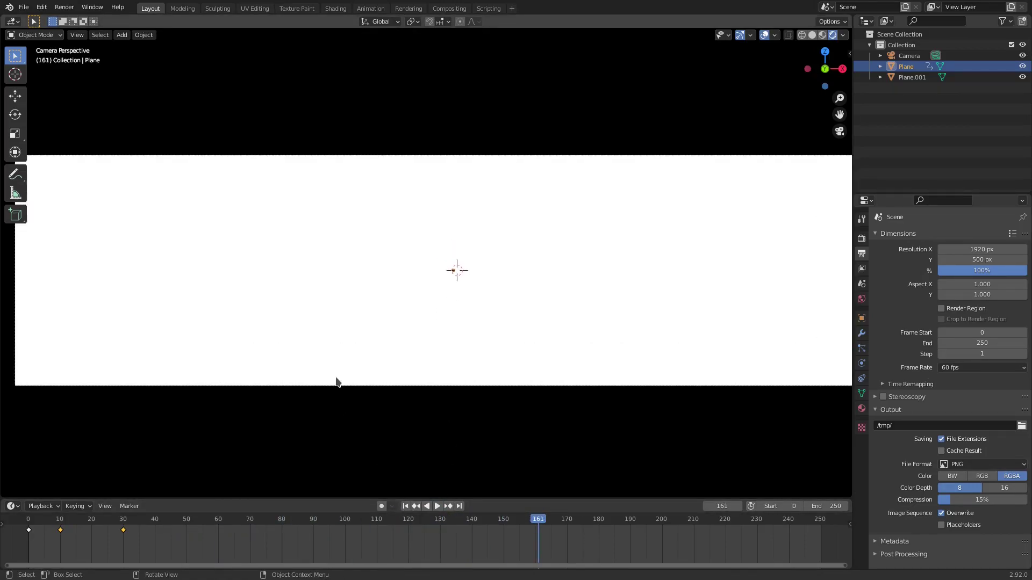
# - Select the red plane and insert a location keyframe at frame 0 while it sits outside the camera frame
pyautogui.click(235, 273)
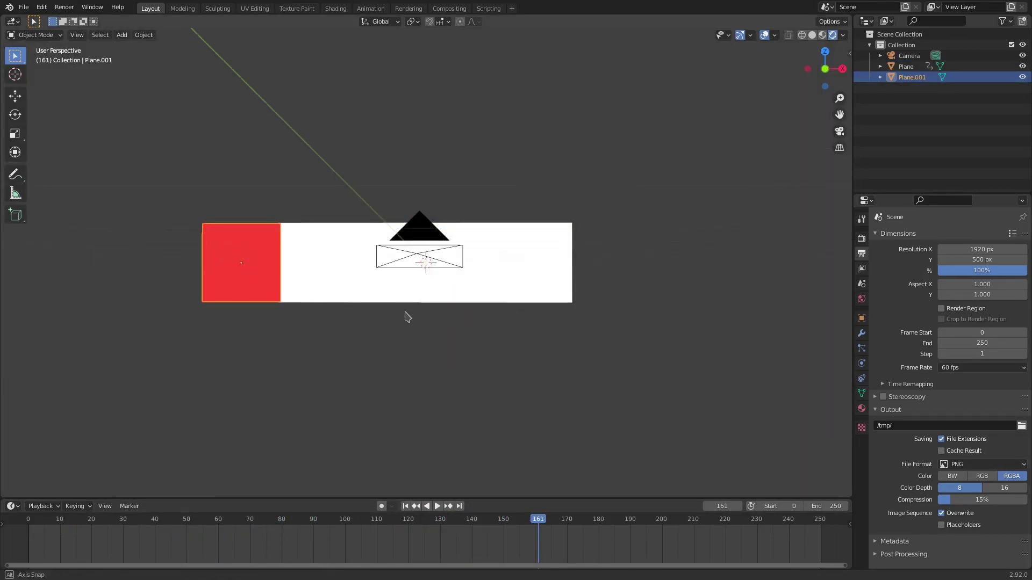
pyautogui.moveTo(405, 315); pyautogui.dragTo(412, 325, button='middle')
pyautogui.press('KP_0')
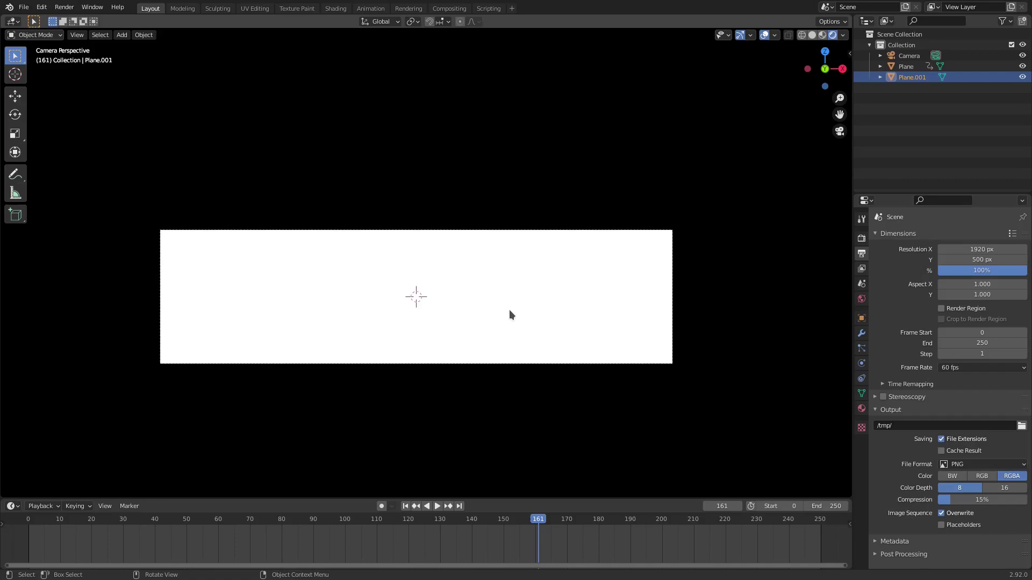
pyautogui.scroll(-2, 510, 314)
pyautogui.scroll(1, 510, 314)
pyautogui.moveTo(509, 314); pyautogui.dragTo(496, 320, button='middle')
pyautogui.press('KP_0')
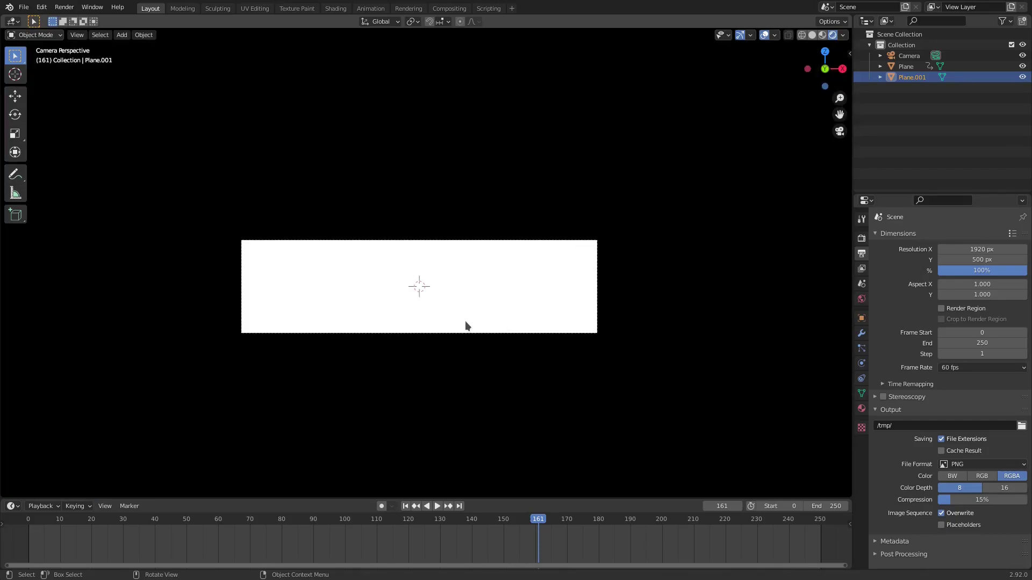
pyautogui.click(405, 506)
pyautogui.press('i')
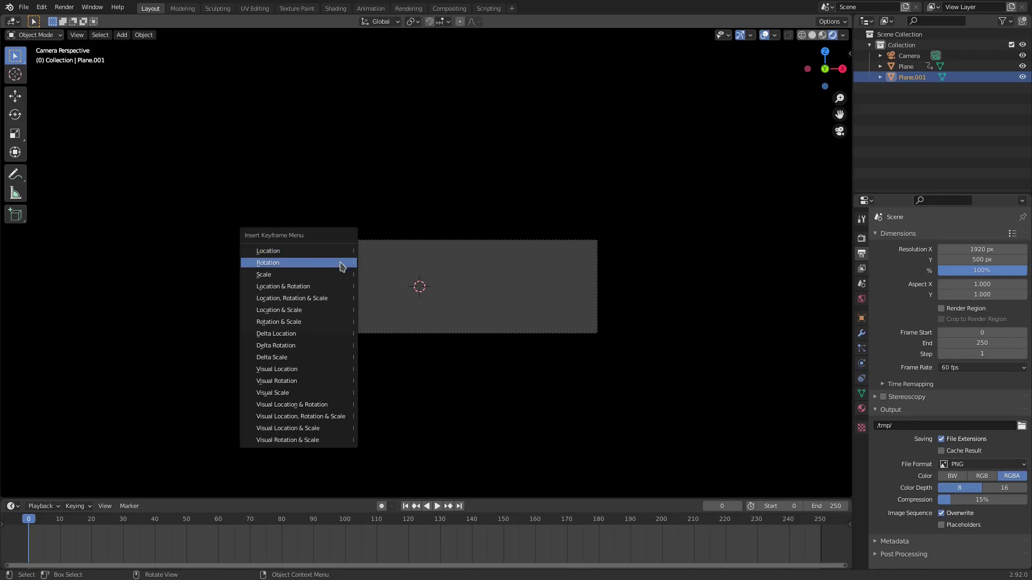
pyautogui.click(340, 254)
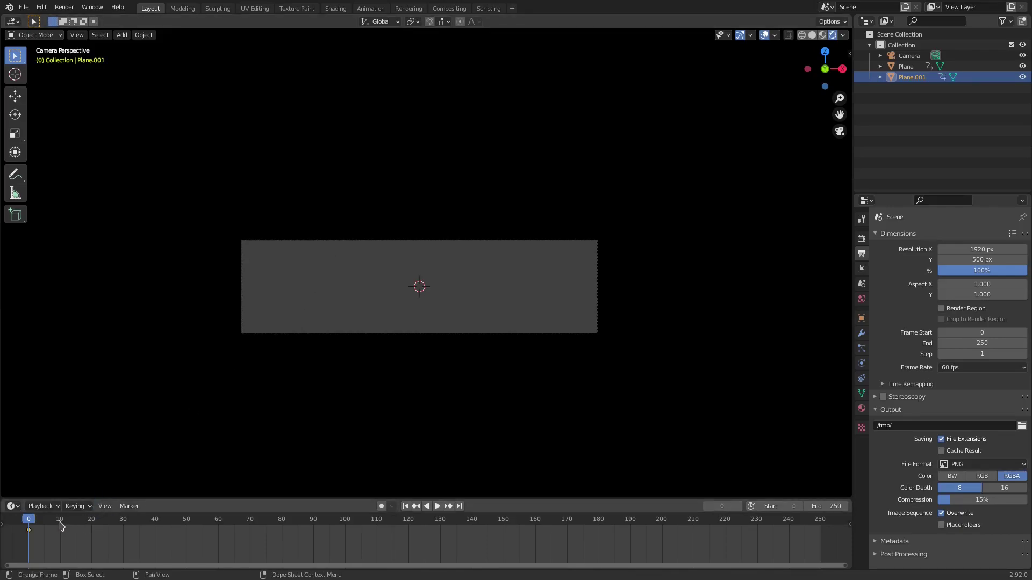
# - At frame 20, move the red plane about 2.2 m along global X into the camera frame and keyframe its location
pyautogui.press('space')
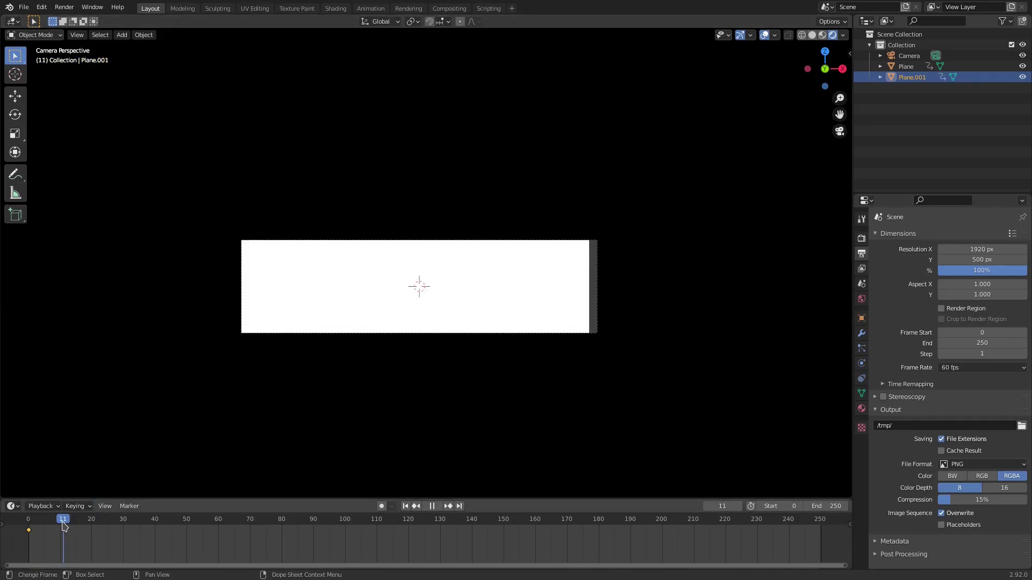
pyautogui.press('space')
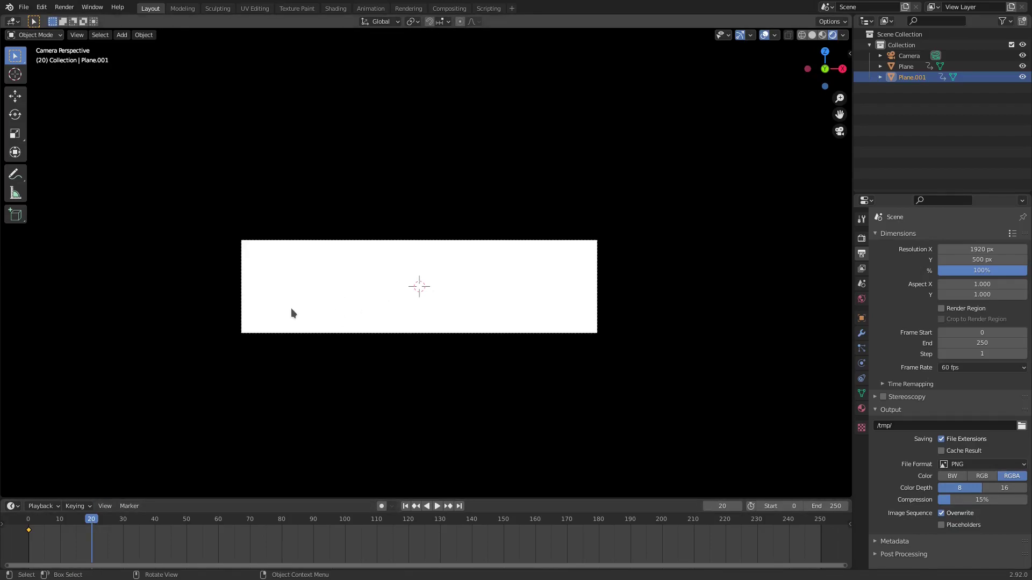
pyautogui.press('g')
pyautogui.press('x')
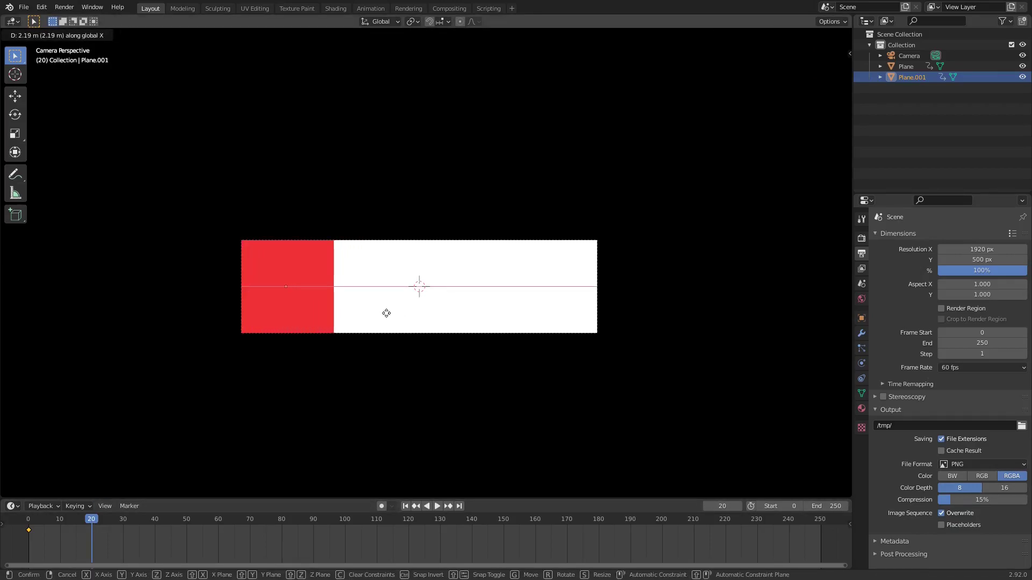
pyautogui.click(388, 312)
pyautogui.press('i')
pyautogui.click(429, 221)
# - Insert a location keyframe for the red plane at frame 60, keeping its current position
pyautogui.moveTo(189, 524); pyautogui.dragTo(218, 524)
pyautogui.press('i')
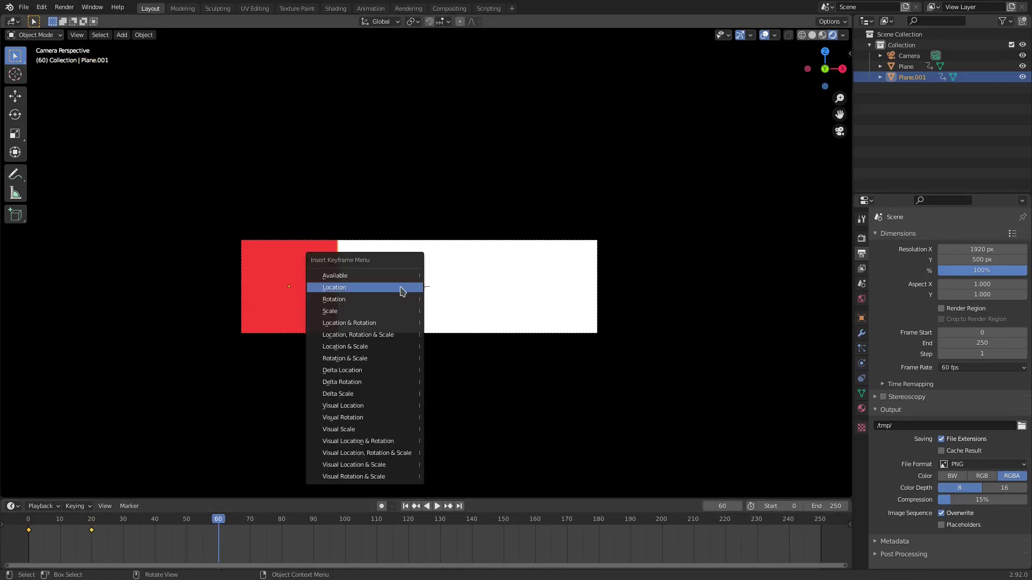
pyautogui.click(402, 289)
# - At frame 20, move the red plane about -0.2 m along global X and keyframe its location
pyautogui.click(92, 526)
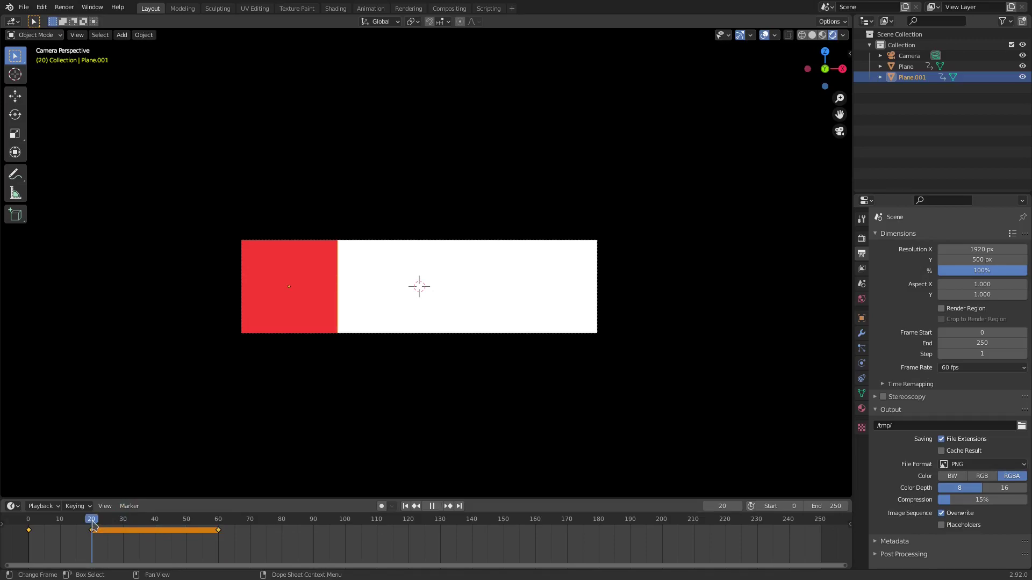
pyautogui.press('g')
pyautogui.press('x')
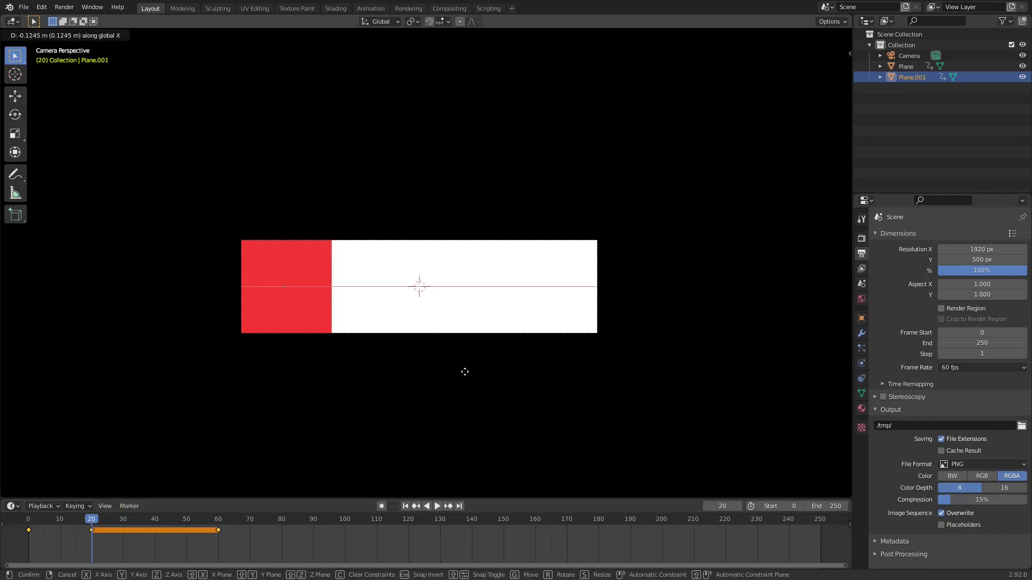
pyautogui.click(464, 376)
pyautogui.press('i')
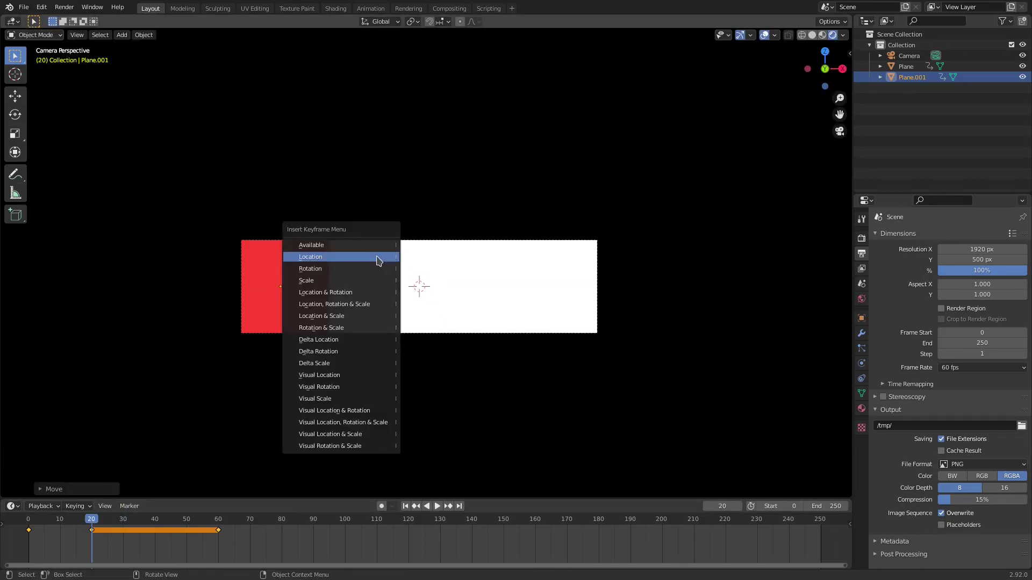
pyautogui.click(378, 258)
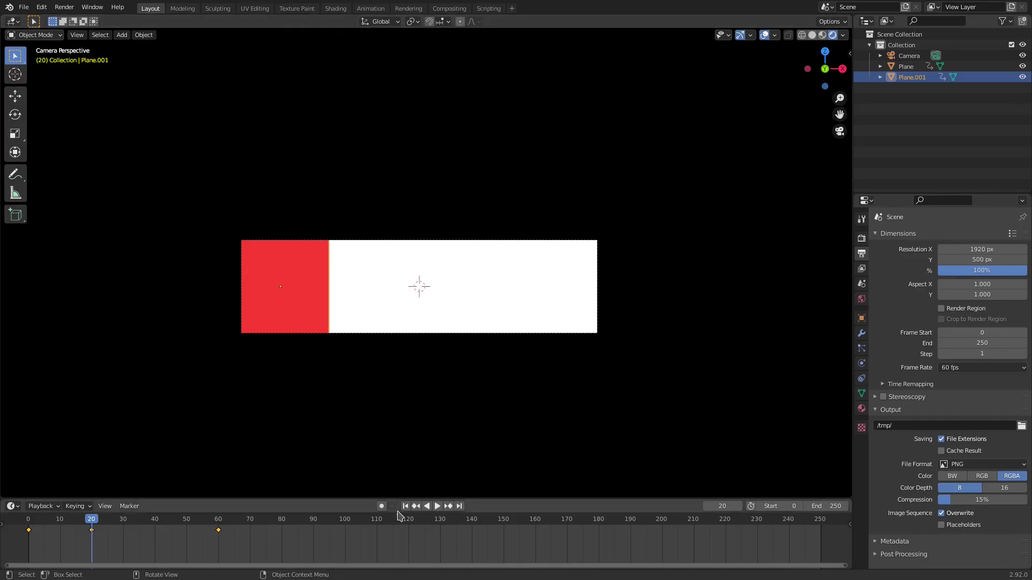
# - Replay the animation from the first frame several times to examine how the red and white planes slide in together
pyautogui.click(406, 506)
pyautogui.click(437, 507)
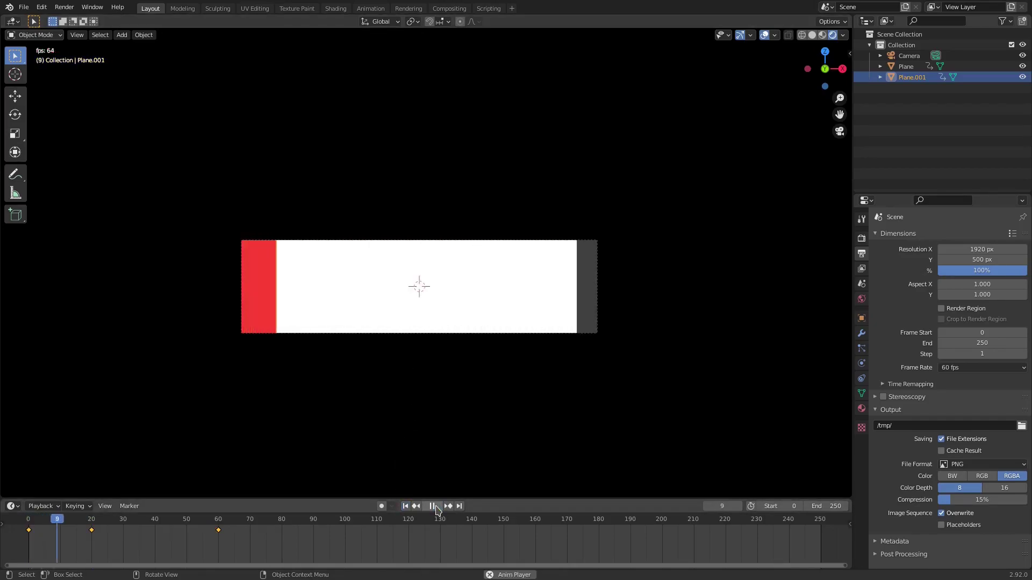
pyautogui.click(405, 507)
pyautogui.click(405, 506)
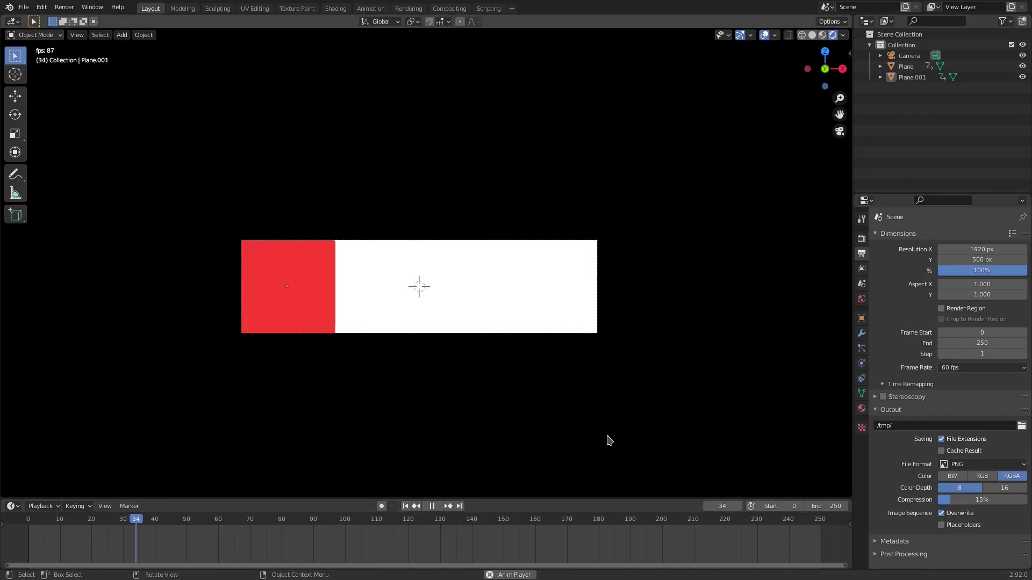
pyautogui.click(405, 507)
pyautogui.click(406, 507)
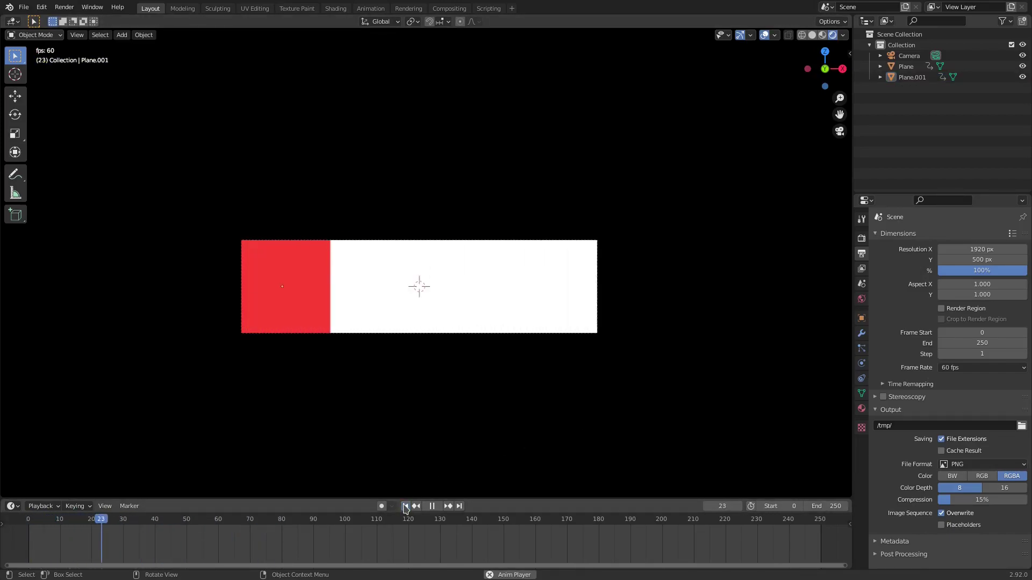
pyautogui.click(405, 506)
pyautogui.click(405, 507)
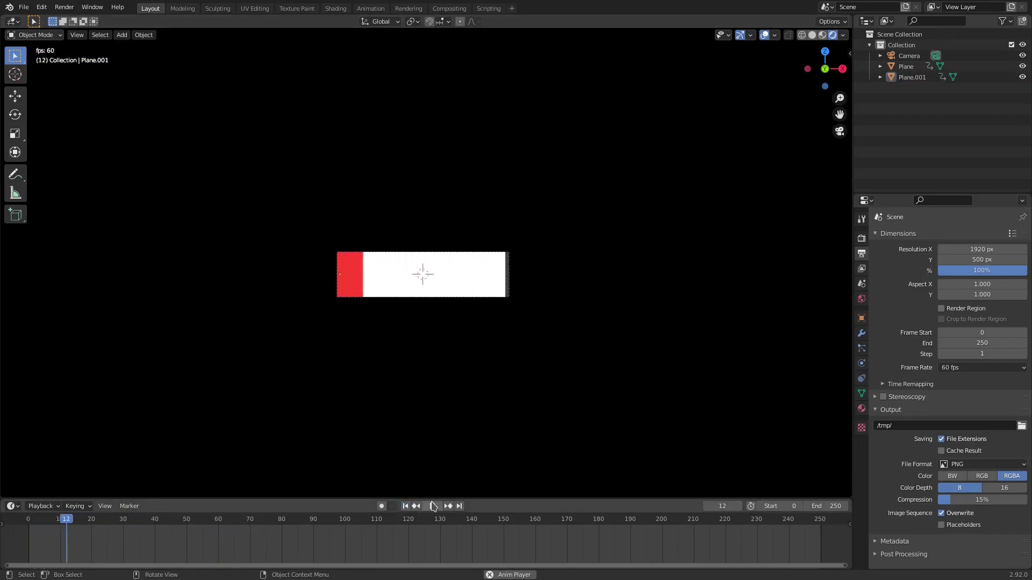
pyautogui.click(432, 507)
# - Add a text object and rotate it 90° about global X so it faces the camera
pyautogui.scroll(5, 426, 321)
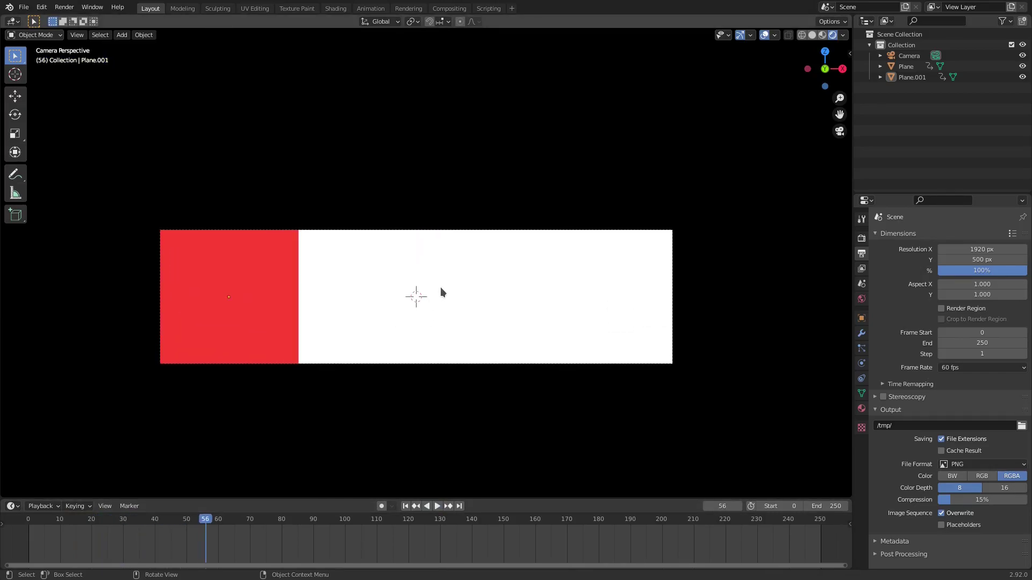
pyautogui.hotkey('shift', 'a')
pyautogui.moveTo(436, 262)
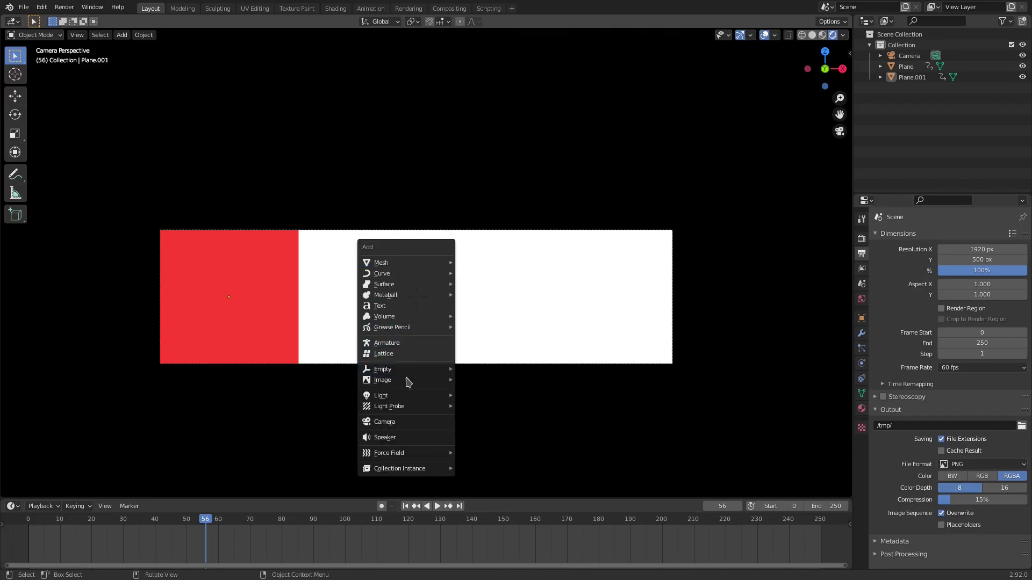
pyautogui.click(402, 305)
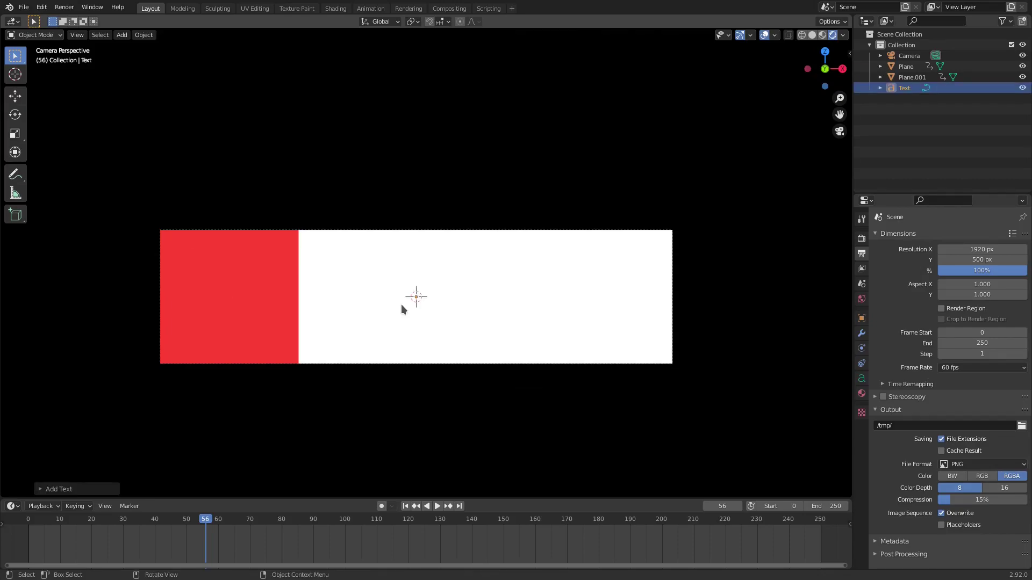
pyautogui.write('rx')
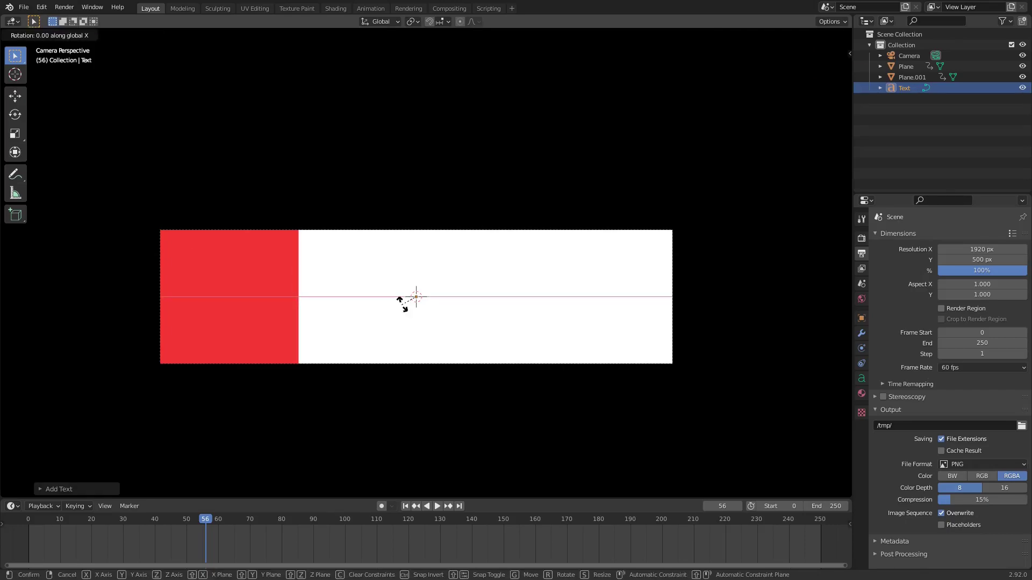
pyautogui.write('90')
pyautogui.press('Return')
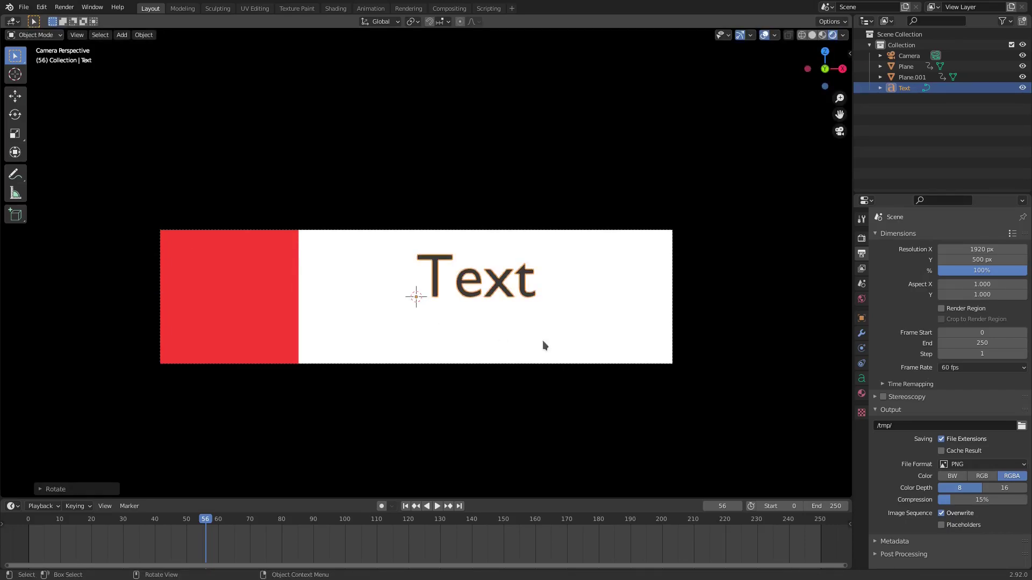
# - Load the KarasumaGothic font as the text's regular font and enlarge the text to about 3.5 times its size
pyautogui.click(861, 381)
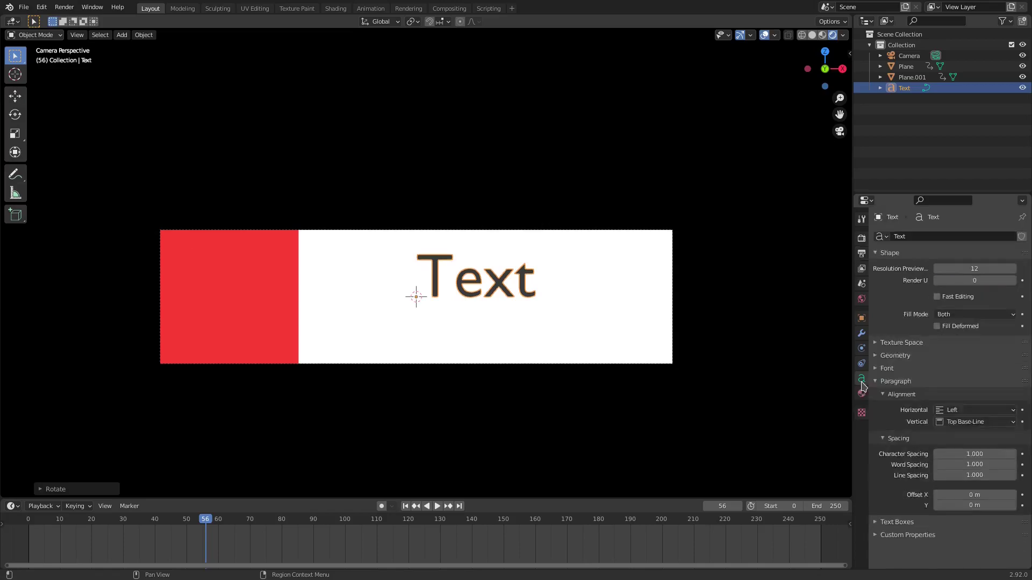
pyautogui.click(893, 369)
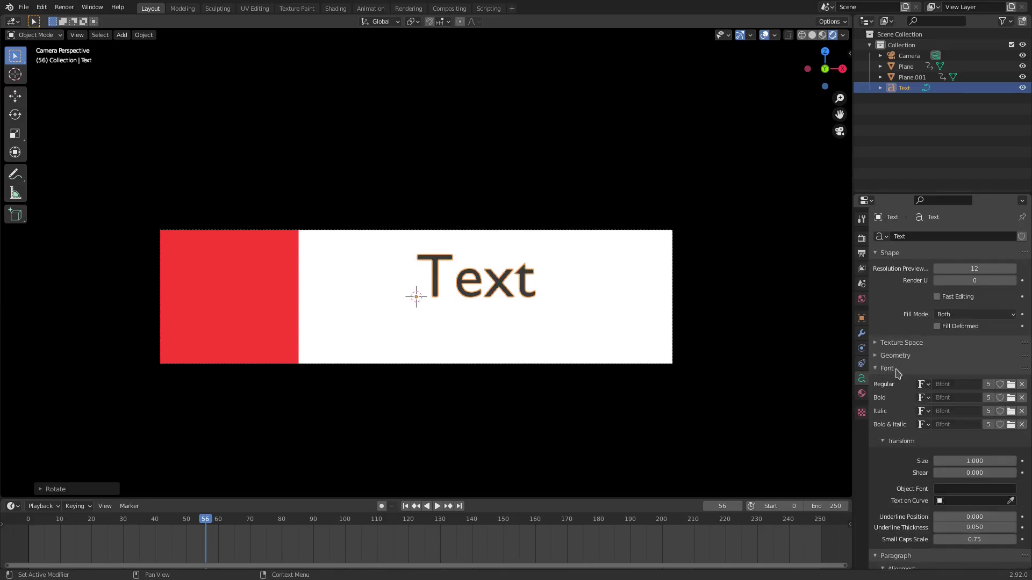
pyautogui.click(1011, 384)
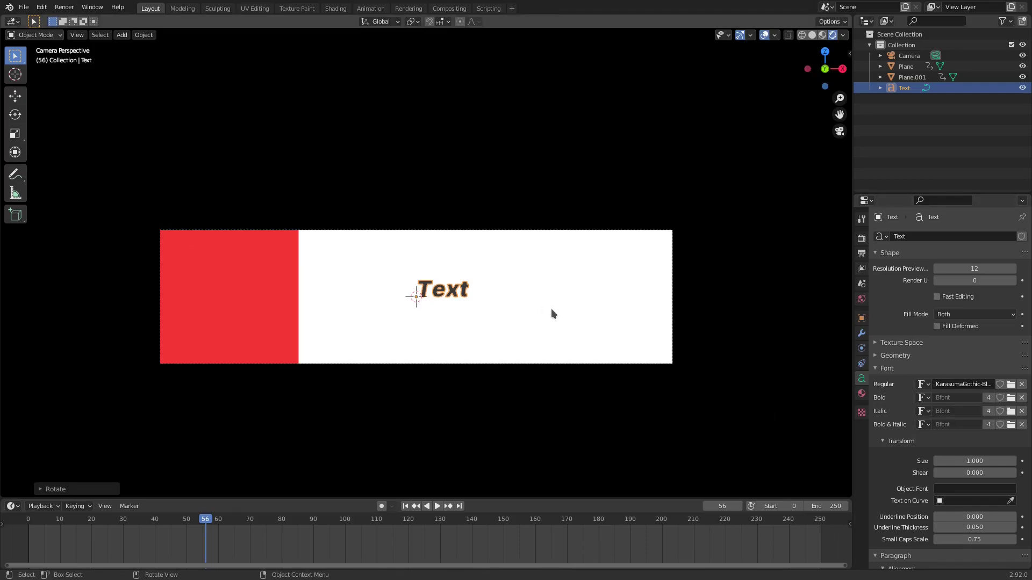
pyautogui.press('s')
pyautogui.click(26, 362)
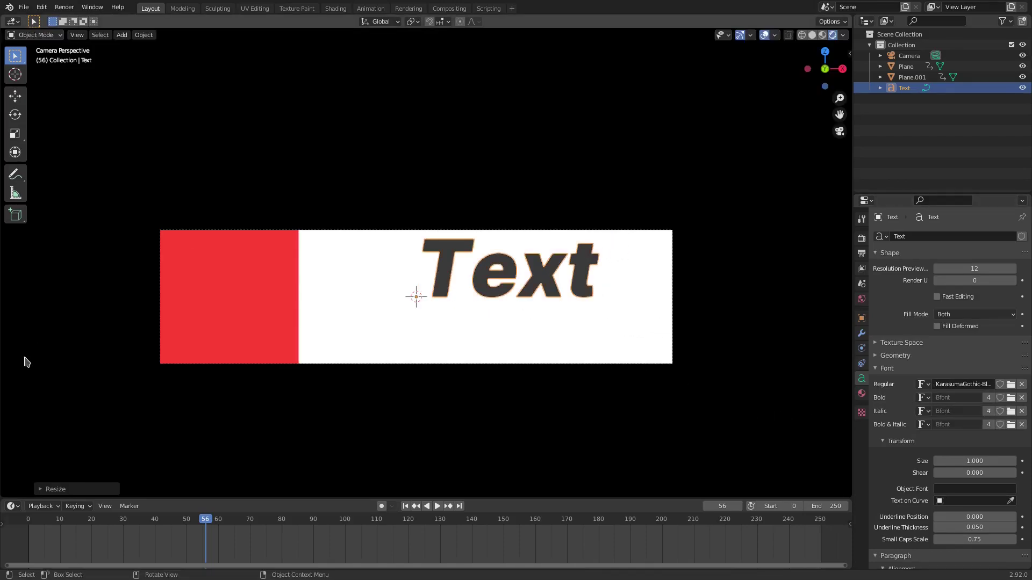
# - Set the text's horizontal alignment to Center
pyautogui.scroll(-6, 940, 427)
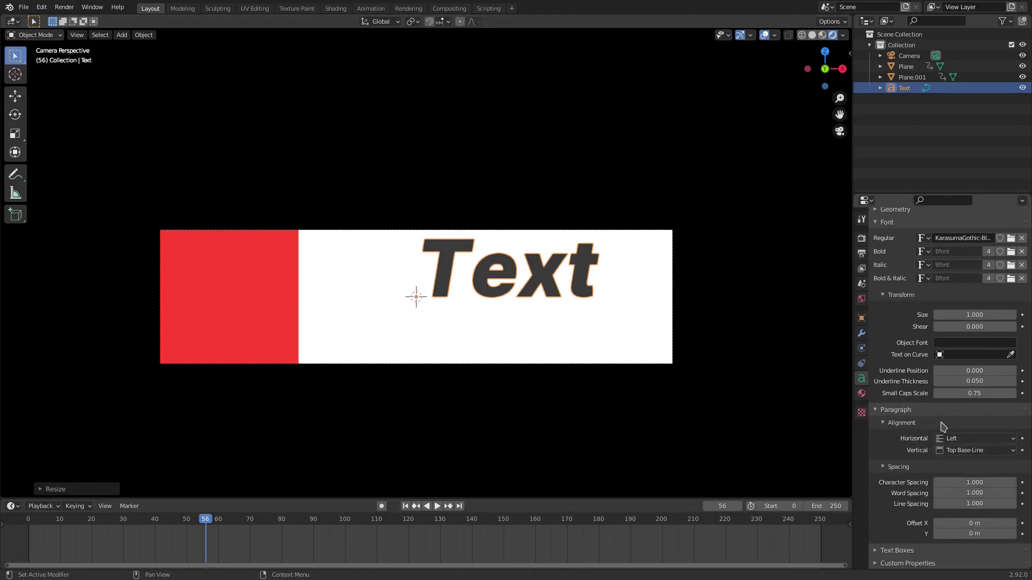
pyautogui.click(967, 442)
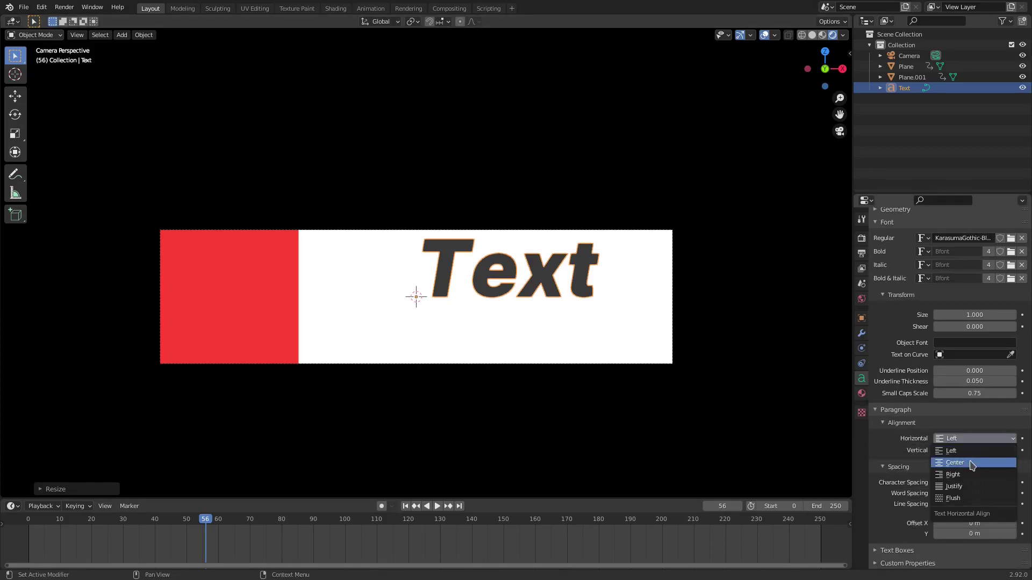
pyautogui.click(973, 464)
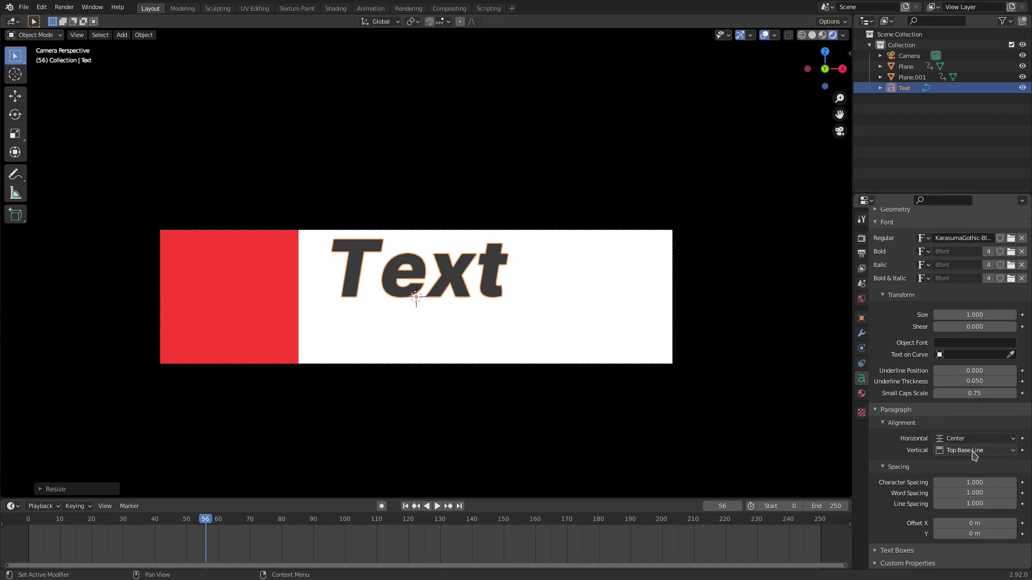
# - Set the text's Y offset to -0.1 m and move the text about 0.93 m along X, centring it on the white area
pyautogui.click(938, 534)
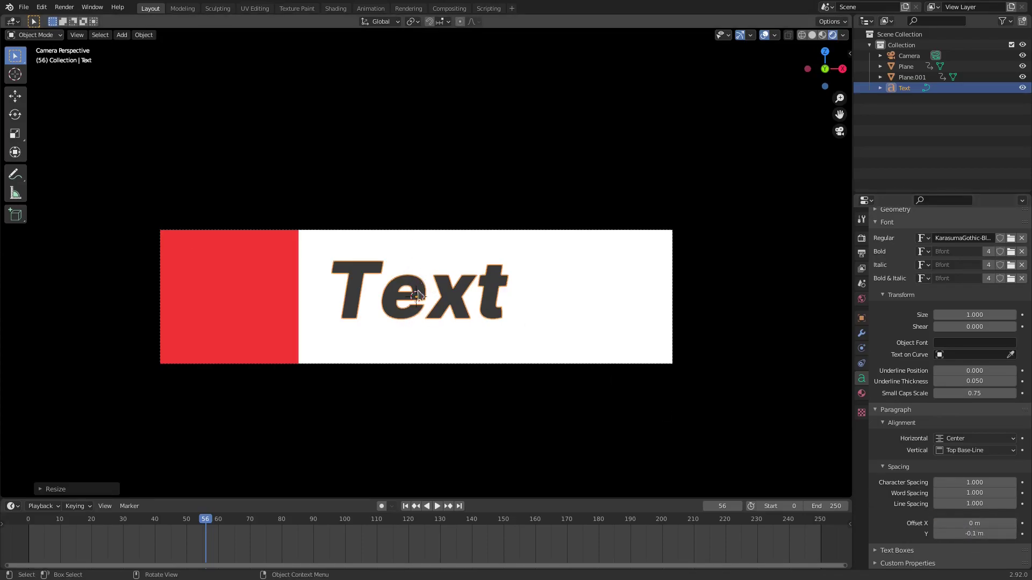
pyautogui.click(1013, 534)
pyautogui.scroll(2, 618, 384)
pyautogui.scroll(-2, 403, 327)
pyautogui.press('g')
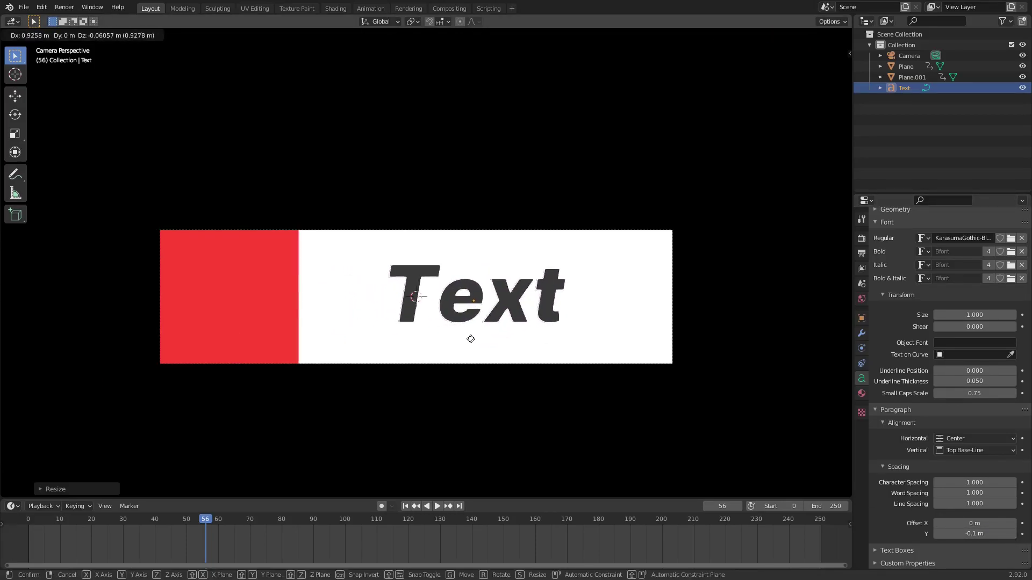
pyautogui.click(470, 342)
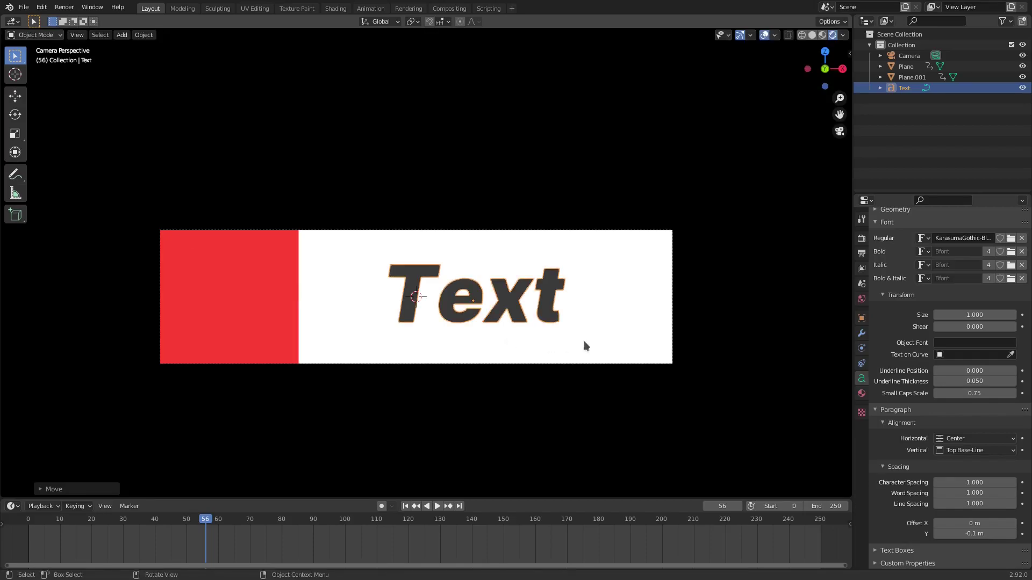
# - Replace the text object's content with "NEW FOLLOWER"
pyautogui.press('Tab')
pyautogui.press('BackSpace')
pyautogui.press('BackSpace')
pyautogui.press('BackSpace')
pyautogui.press('BackSpace')
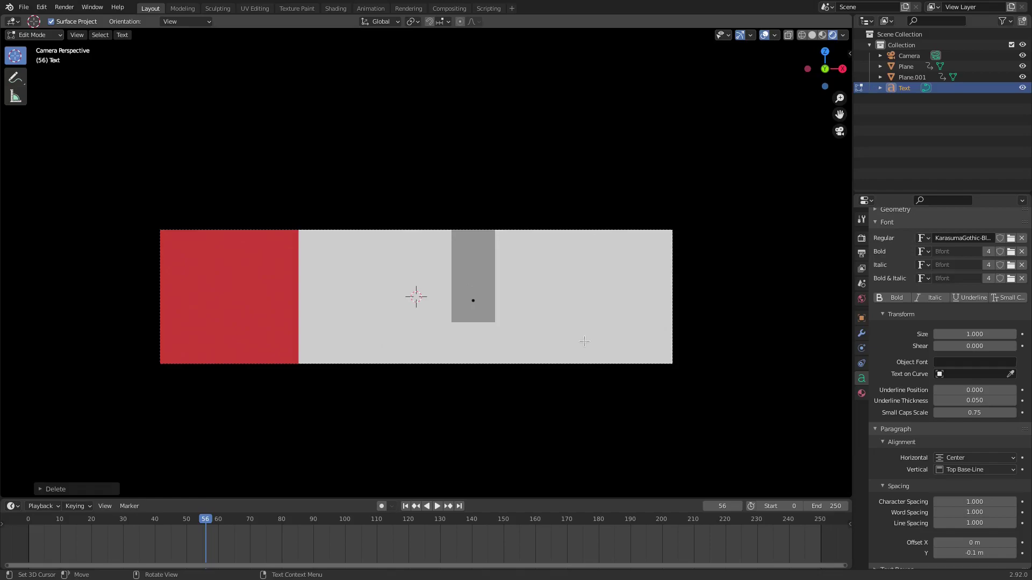
pyautogui.write('new')
pyautogui.press('BackSpace')
pyautogui.press('BackSpace')
pyautogui.press('BackSpace')
pyautogui.write('NEW FOLLOW')
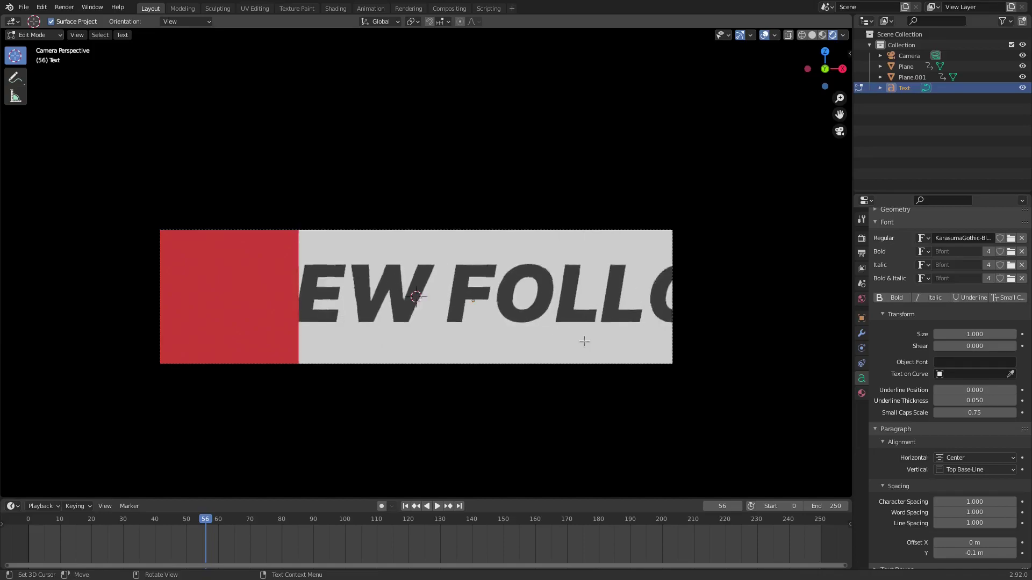
pyautogui.write('ER')
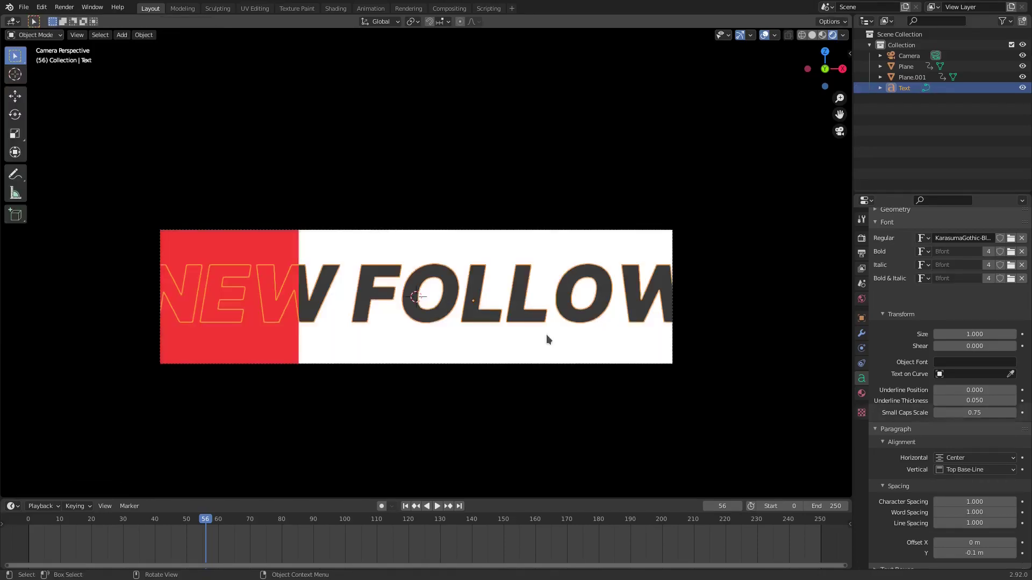
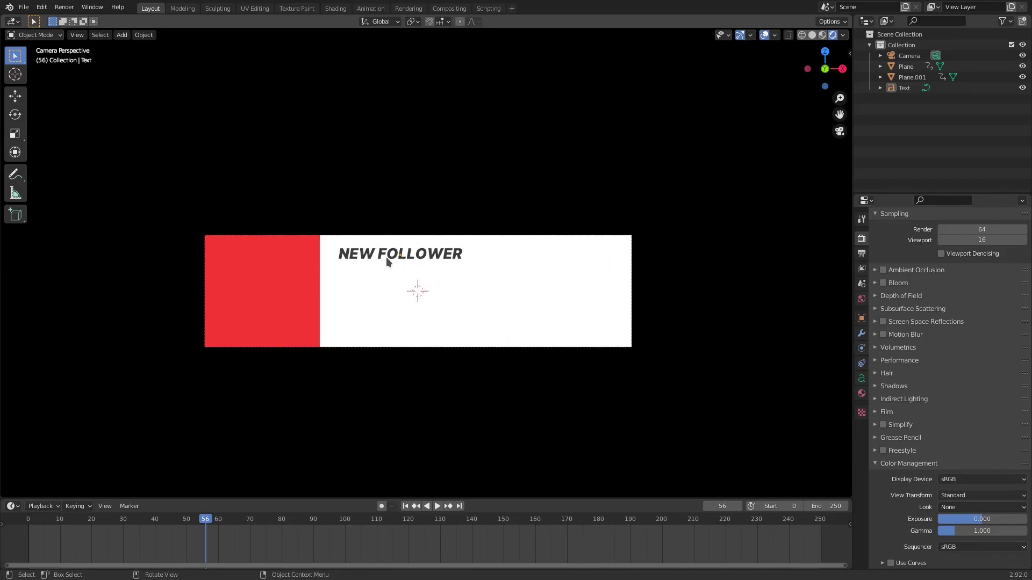
# - Insert a location keyframe for the NEW FOLLOWER text at frame 40
pyautogui.click(386, 257)
pyautogui.click(391, 256)
pyautogui.scroll(2, 392, 259)
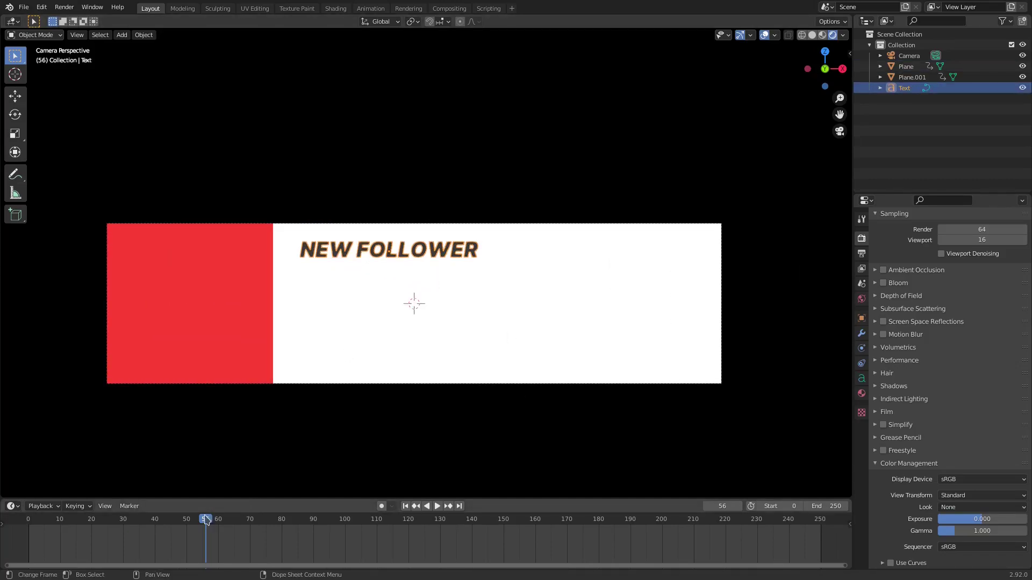
pyautogui.moveTo(199, 520)
pyautogui.mouseDown()
pyautogui.moveTo(62, 520)
pyautogui.moveTo(123, 510)
pyautogui.moveTo(165, 520)
pyautogui.moveTo(89, 520)
pyautogui.moveTo(252, 524)
pyautogui.moveTo(188, 518)
pyautogui.mouseUp()
pyautogui.press('i')
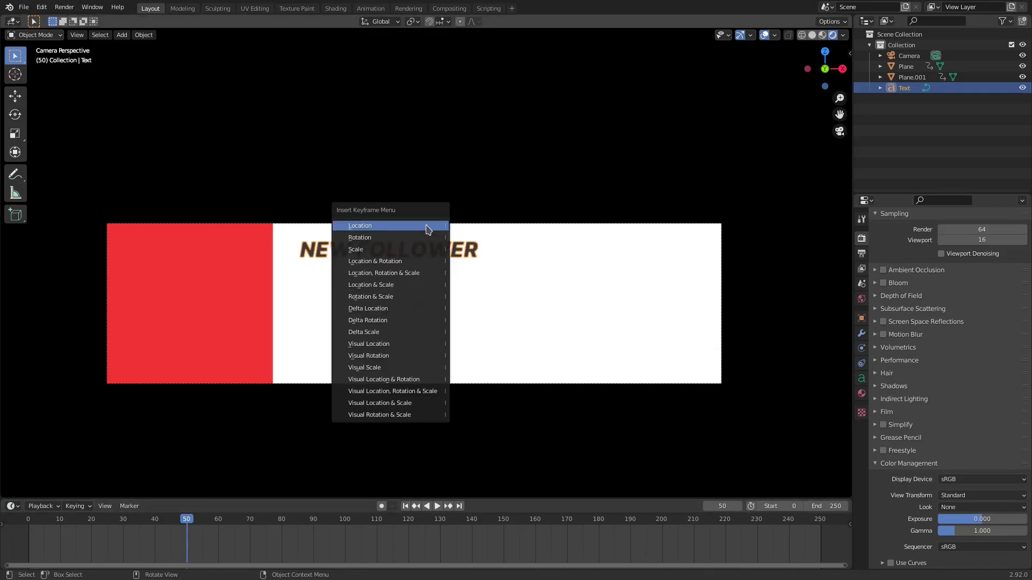
pyautogui.click(428, 230)
pyautogui.moveTo(124, 522); pyautogui.dragTo(156, 523)
pyautogui.press('i')
pyautogui.click(424, 198)
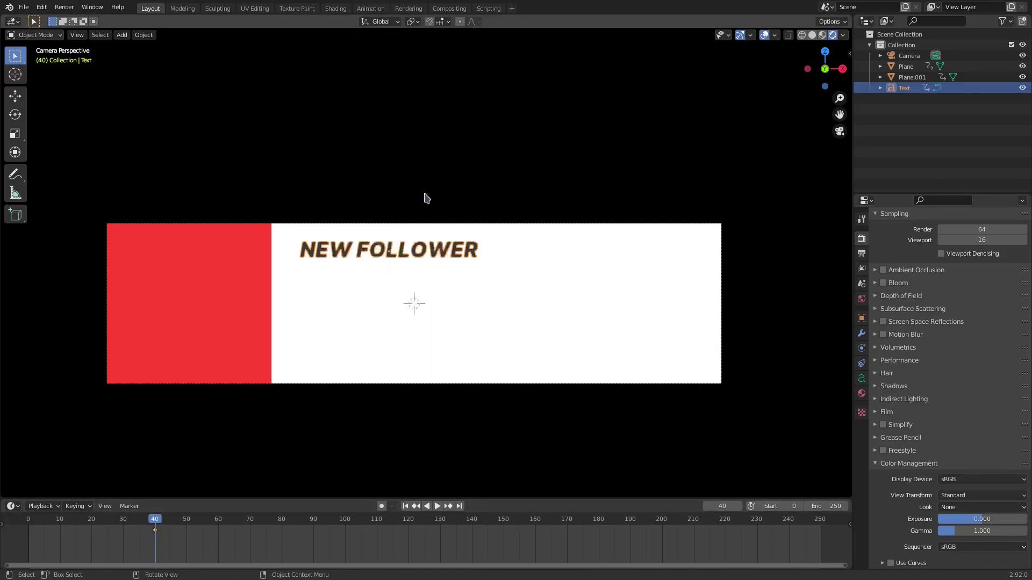
# - Insert location keyframes for the NEW FOLLOWER text at frames 50 and 90
pyautogui.click(186, 524)
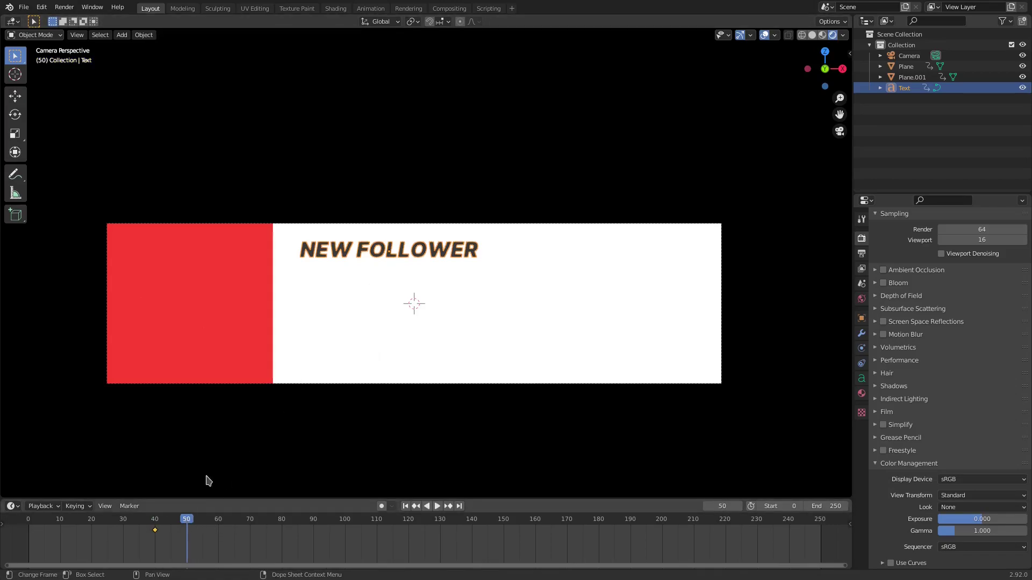
pyautogui.press('i')
pyautogui.click(392, 258)
pyautogui.click(315, 524)
pyautogui.press('i')
pyautogui.click(379, 270)
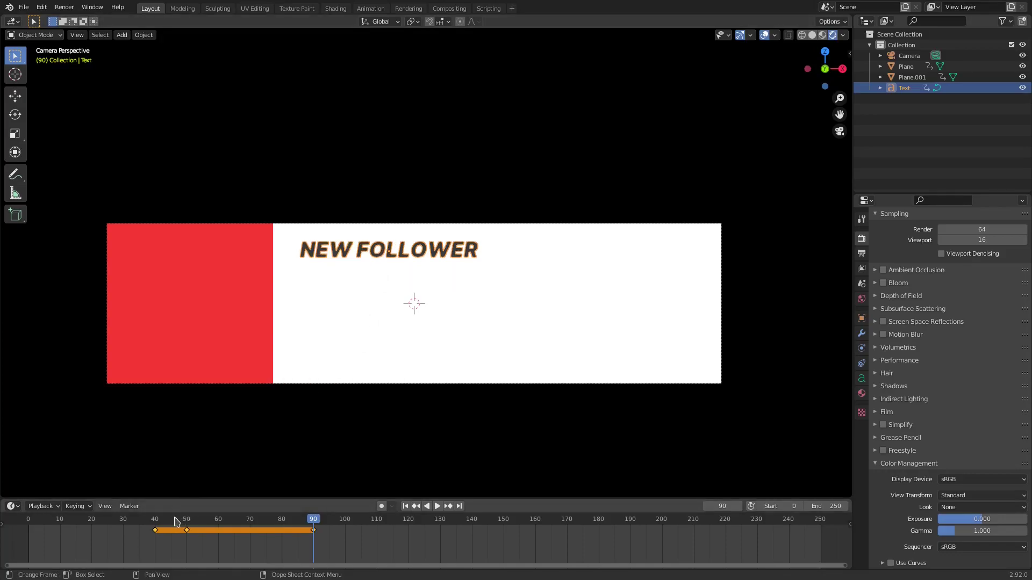
# - At frame 40, move the text up along Z out of the camera frame and keyframe its location
pyautogui.moveTo(164, 523)
pyautogui.mouseDown()
pyautogui.moveTo(314, 529)
pyautogui.moveTo(157, 537)
pyautogui.mouseUp()
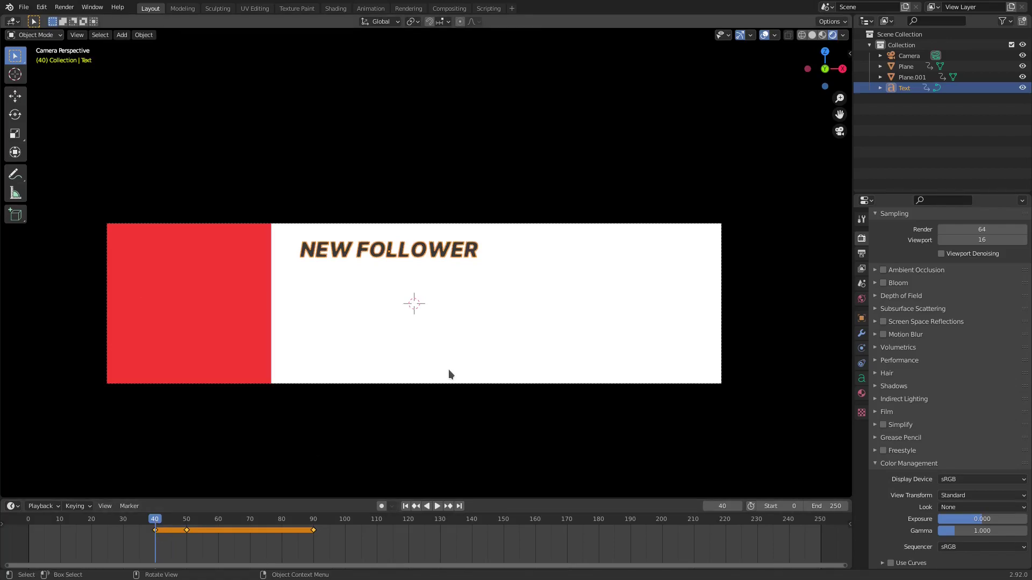
pyautogui.press('g')
pyautogui.press('z')
pyautogui.click(454, 327)
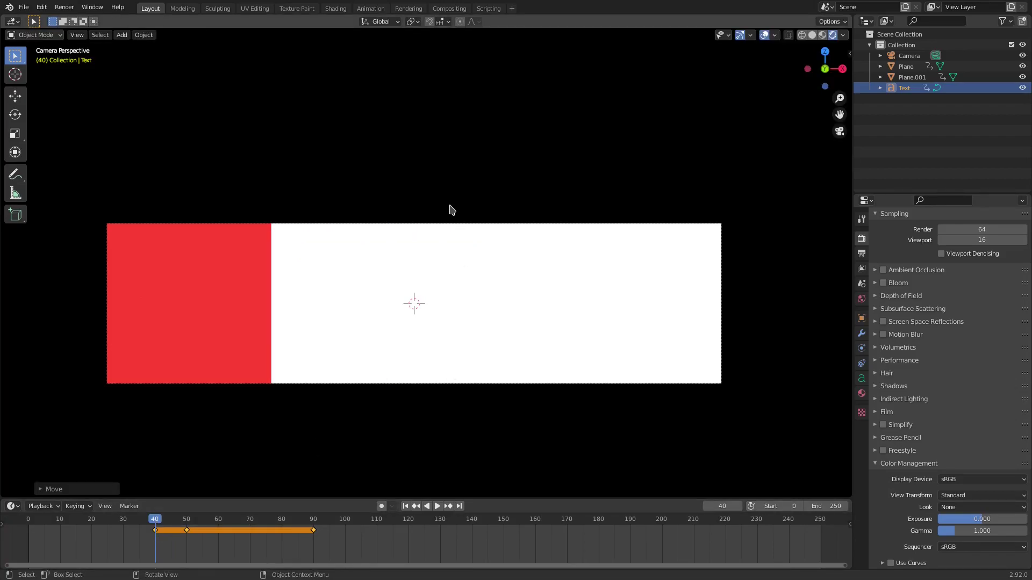
pyautogui.press('i')
pyautogui.click(449, 207)
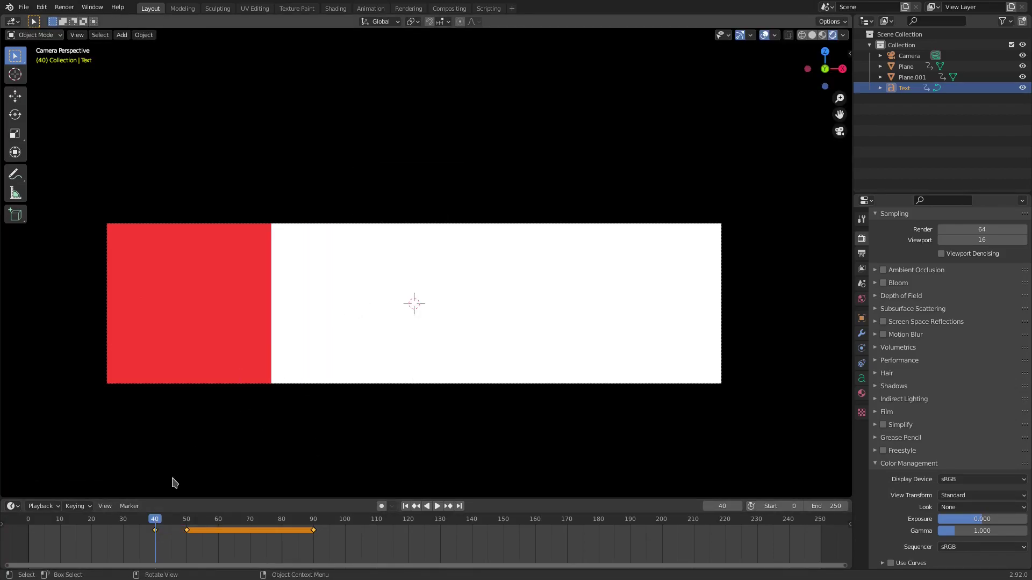
# - At frame 50, raise the text slightly along Z and keyframe its location
pyautogui.moveTo(157, 523); pyautogui.dragTo(186, 523)
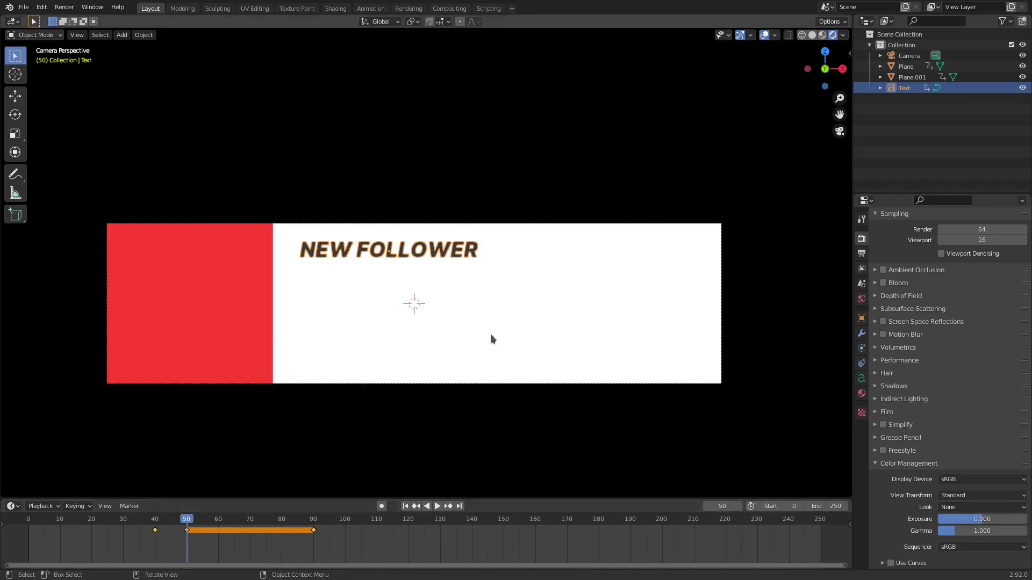
pyautogui.press('g')
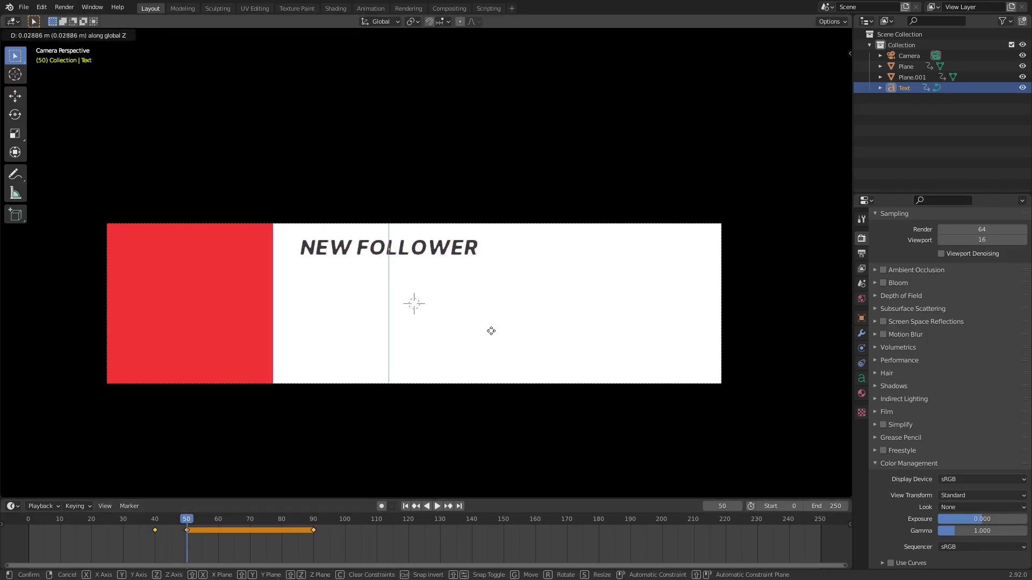
pyautogui.click(489, 328)
pyautogui.press('i')
pyautogui.click(491, 160)
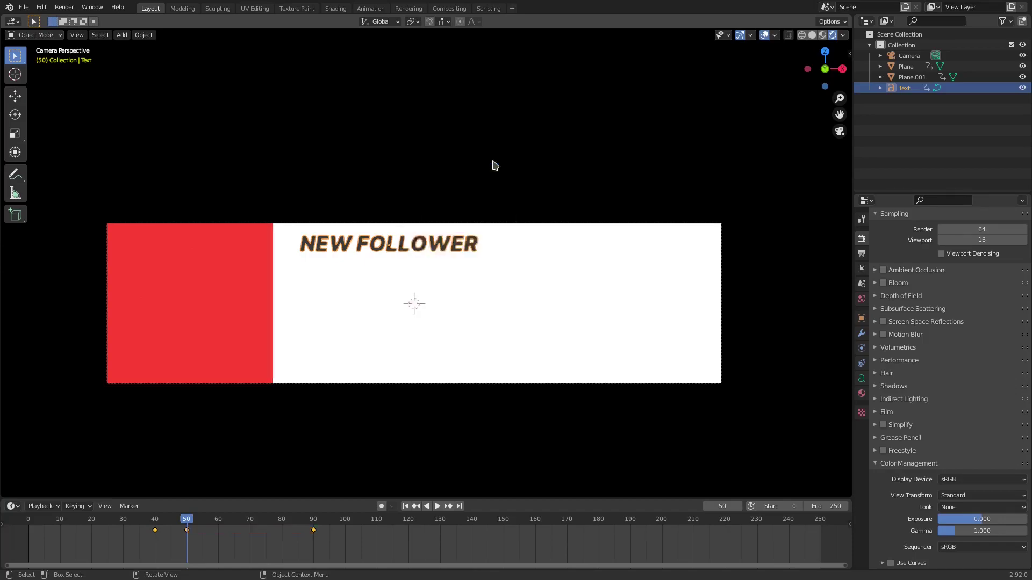
# - Play the animation from the start to review how the planes and the NEW FOLLOWER text move in
pyautogui.click(405, 506)
pyautogui.click(442, 507)
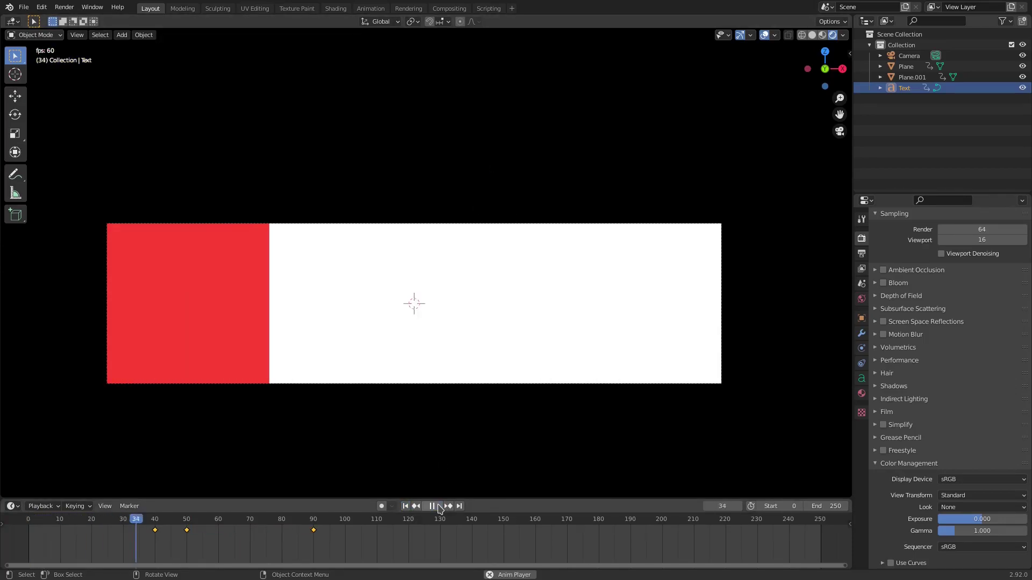
pyautogui.click(406, 507)
pyautogui.click(602, 426)
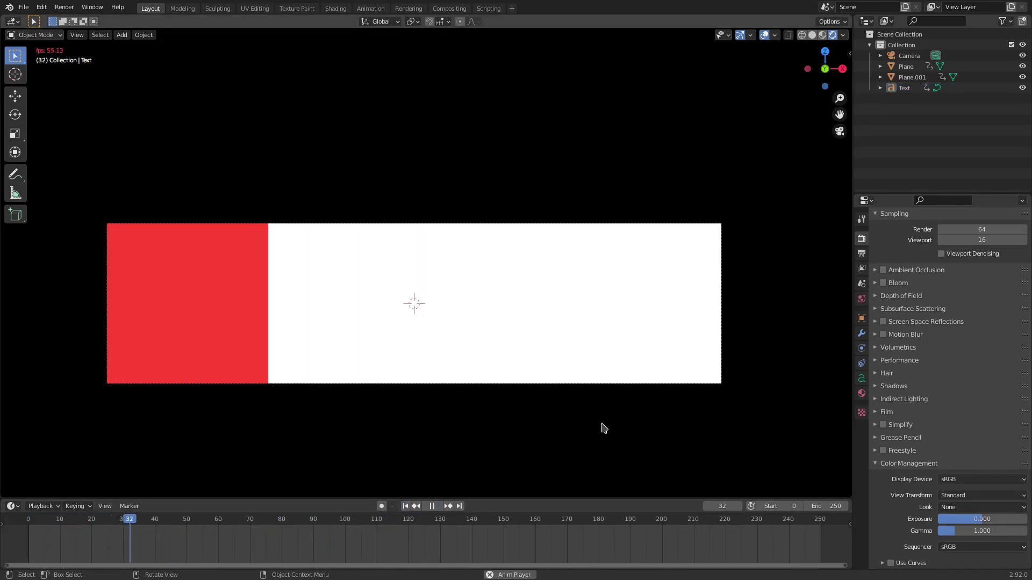
pyautogui.scroll(-4, 602, 427)
pyautogui.scroll(2, 601, 426)
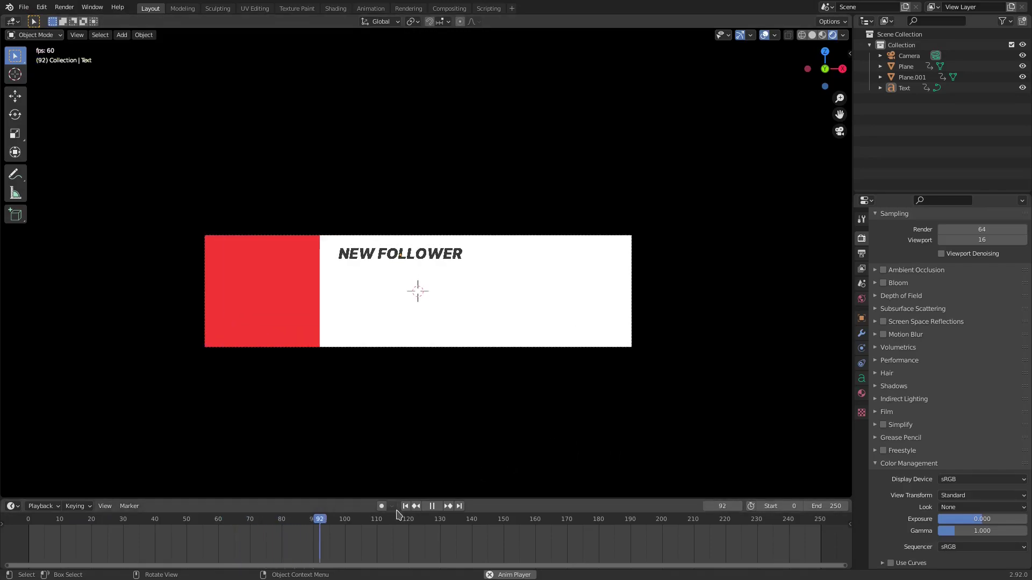
pyautogui.click(432, 506)
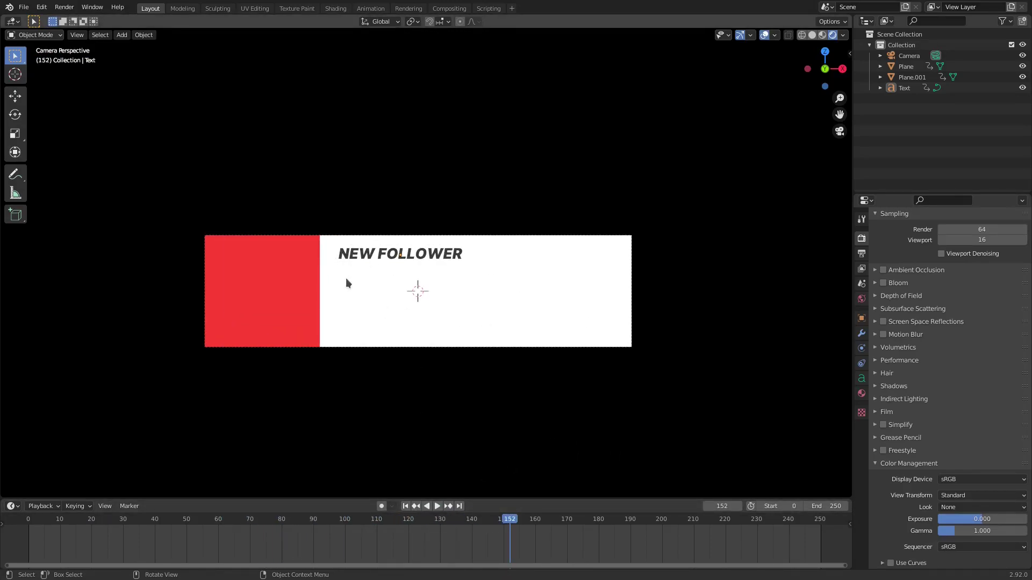
pyautogui.click(412, 260)
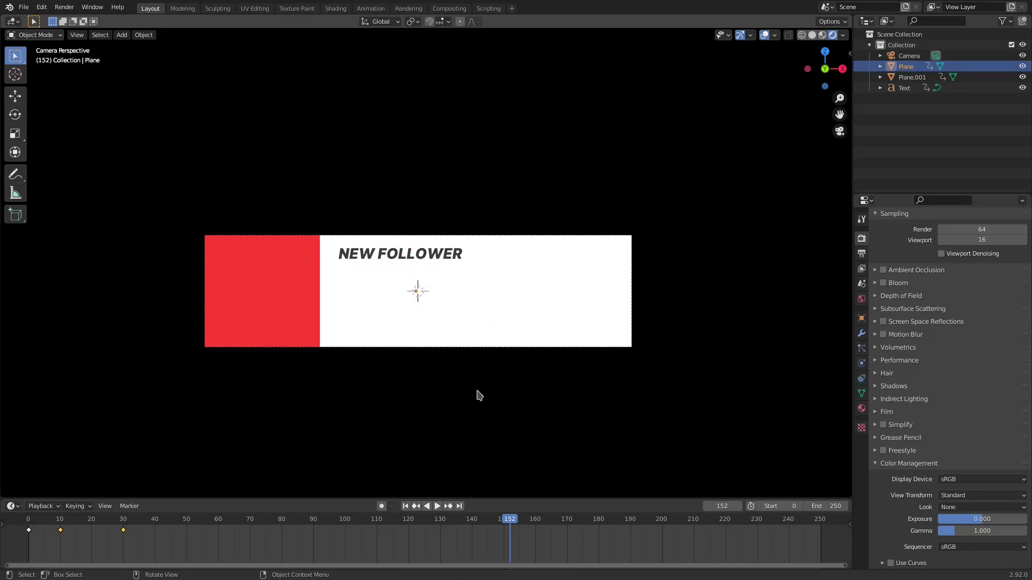
pyautogui.hotkey('shift', 'Left')
pyautogui.press('space')
pyautogui.press('Escape')
pyautogui.click(434, 508)
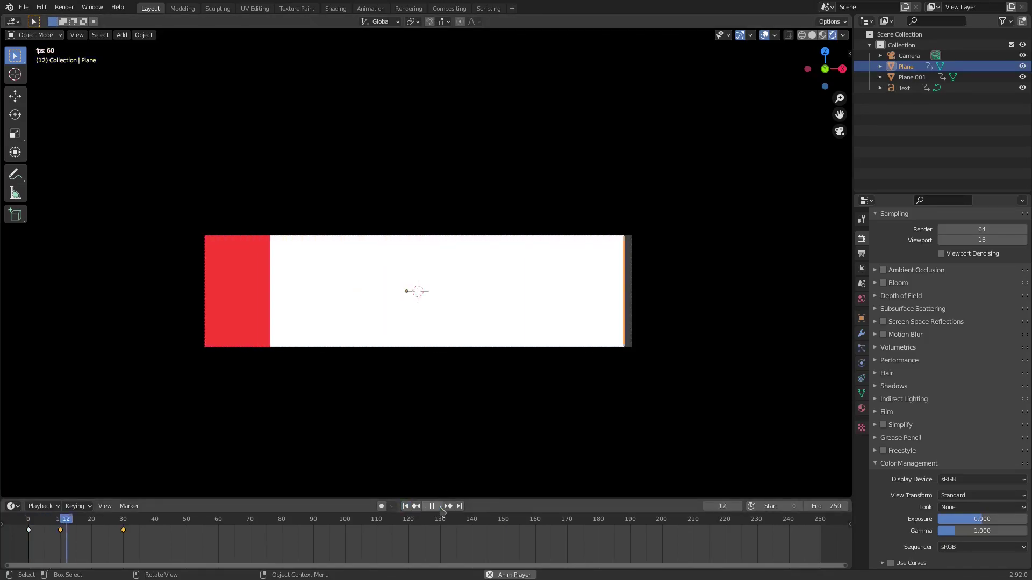
pyautogui.press('space')
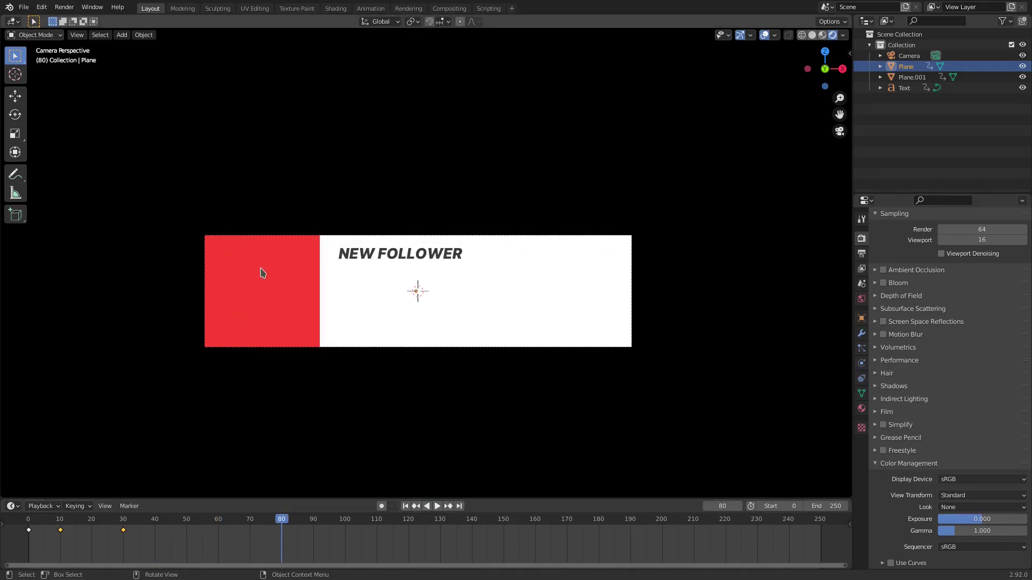
# - Search the add-ons in the preferences for "IMAGES" and check whether Import Images as Planes is enabled
pyautogui.hotkey('shift', 'a')
pyautogui.click(41, 7)
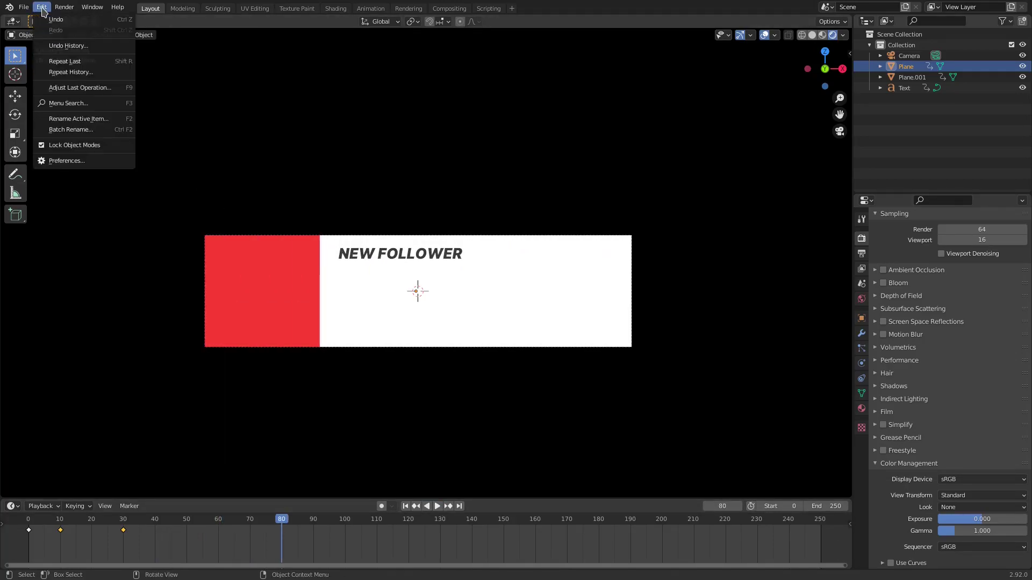
pyautogui.click(67, 161)
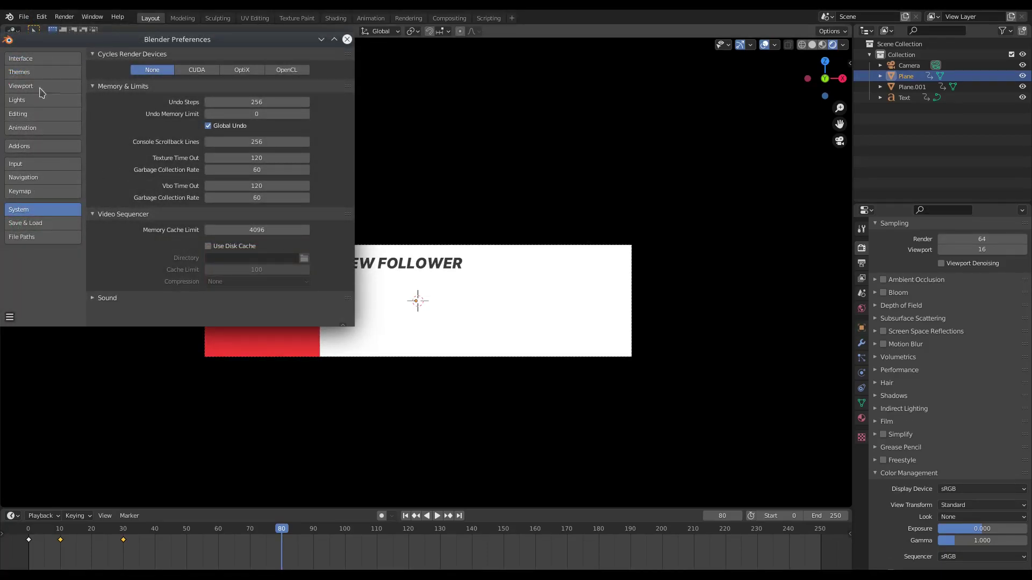
pyautogui.click(40, 146)
pyautogui.click(286, 69)
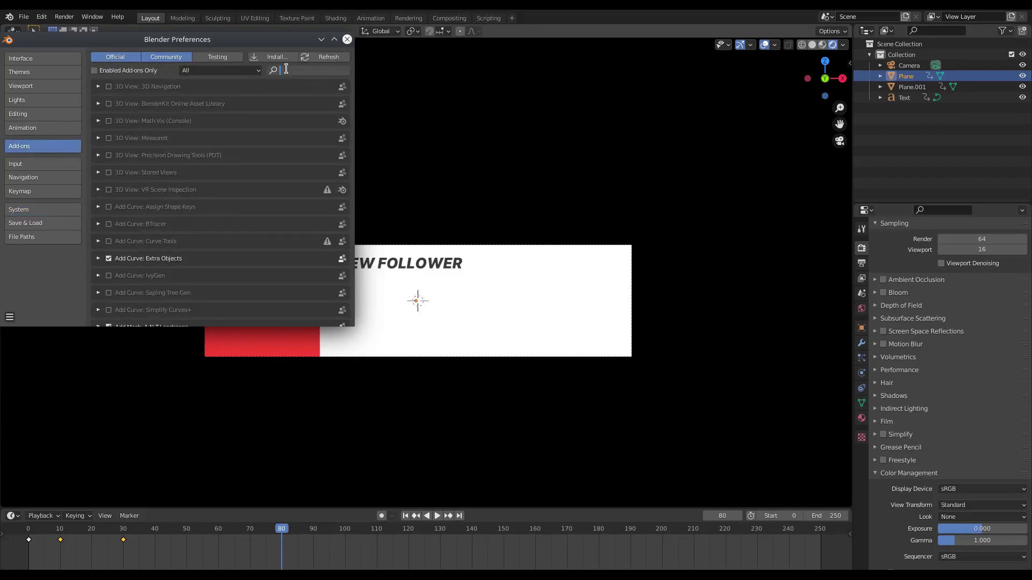
pyautogui.write('IMAGES')
pyautogui.press('Return')
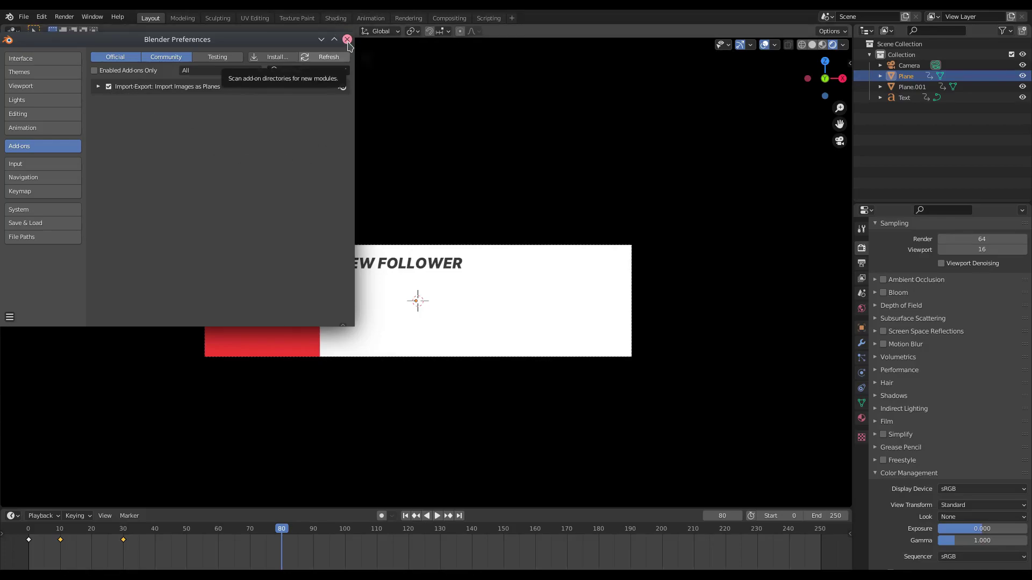
pyautogui.click(347, 39)
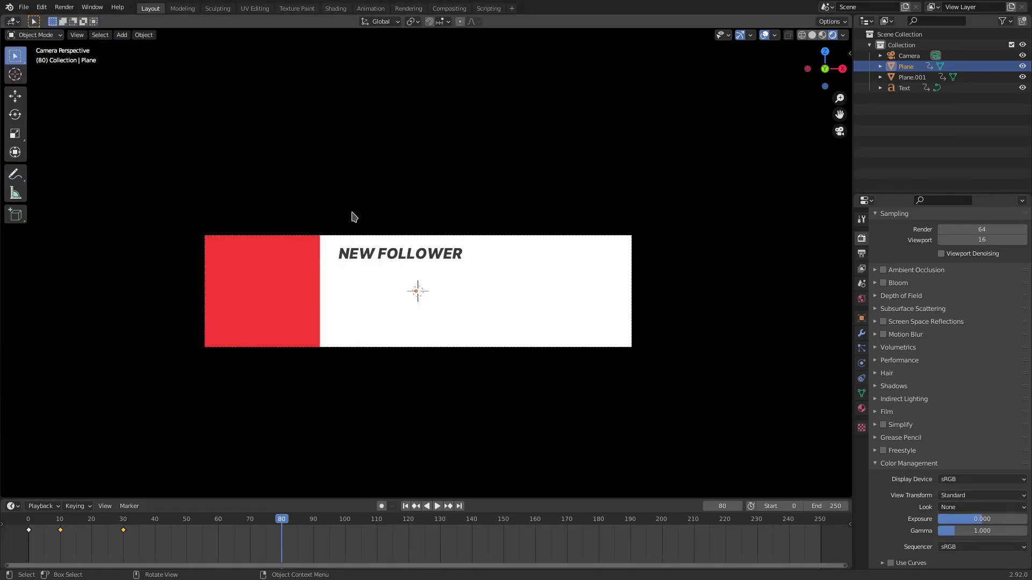
# - Import the ridikailous logo image as a plane and move it over the red plane
pyautogui.hotkey('shift', 'a')
pyautogui.moveTo(322, 287)
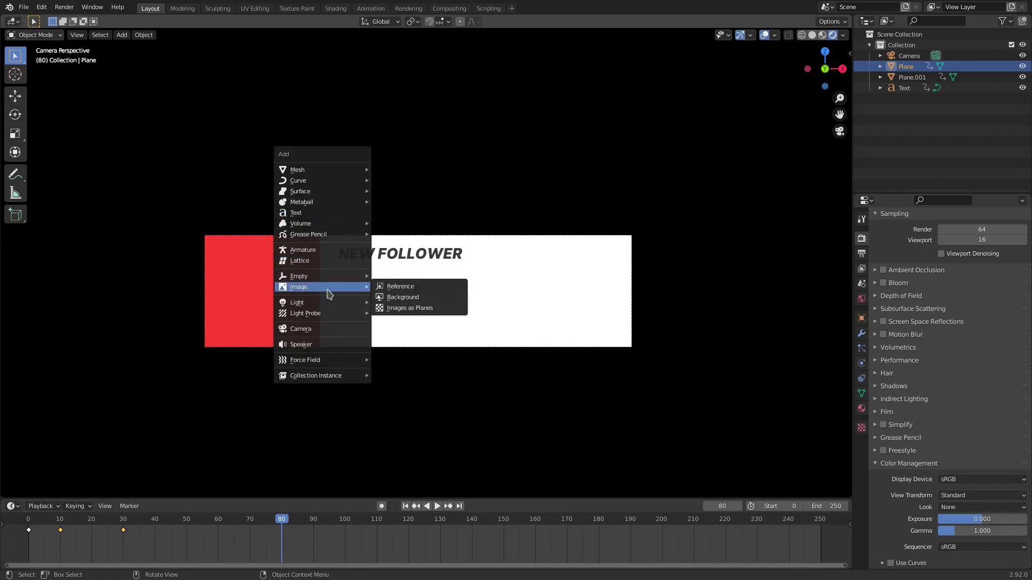
pyautogui.click(424, 315)
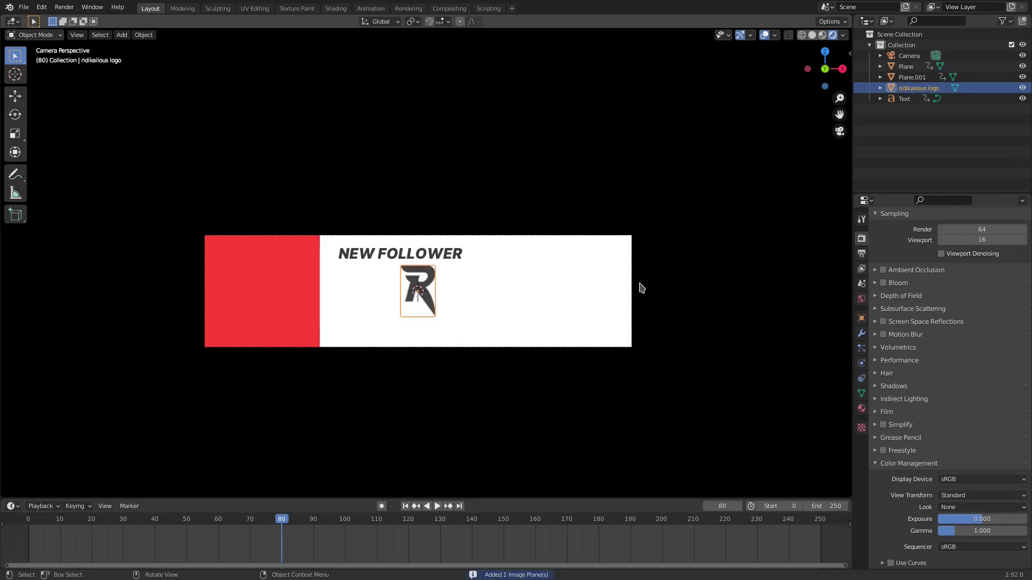
pyautogui.scroll(5, 629, 287)
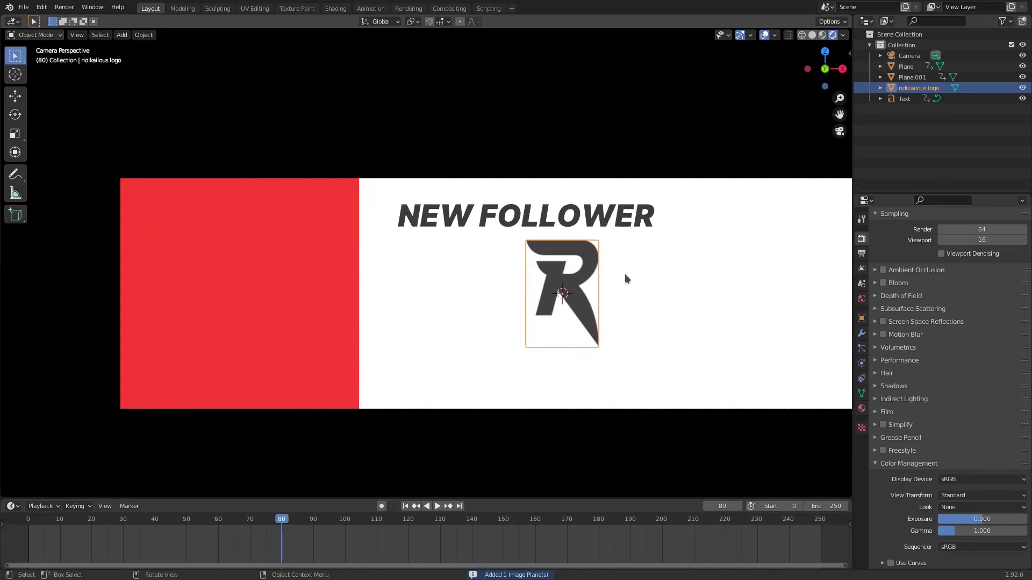
pyautogui.press('g')
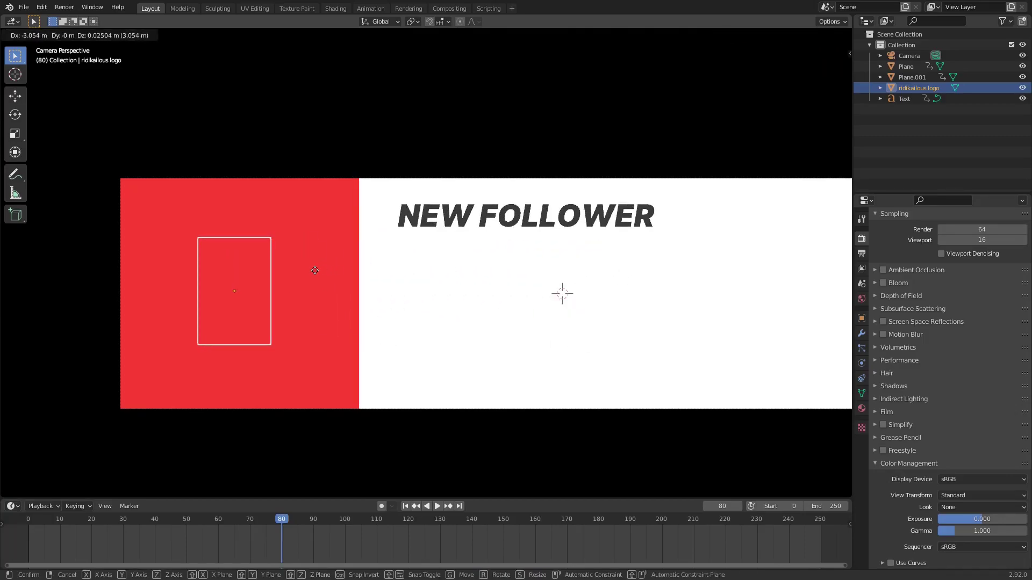
pyautogui.click(273, 271)
# - Examine the depth layering of the planes, text and logo from an oblique angle, including at frames 15 and 30
pyautogui.moveTo(273, 271); pyautogui.dragTo(425, 294, button='middle')
pyautogui.scroll(4, 438, 256)
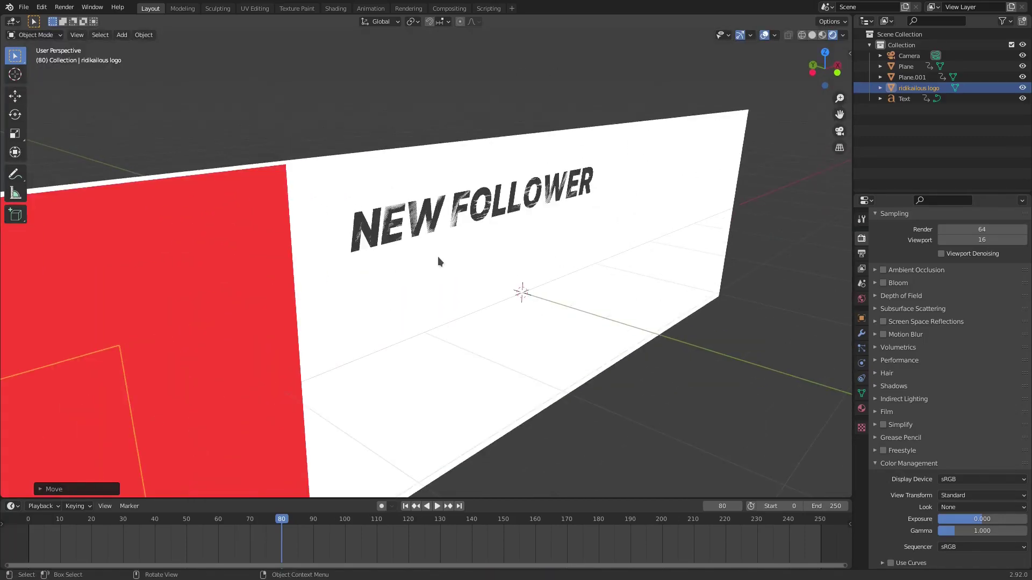
pyautogui.click(453, 221)
pyautogui.scroll(1, 453, 221)
pyautogui.moveTo(453, 222); pyautogui.dragTo(517, 195, button='middle')
pyautogui.click(526, 201)
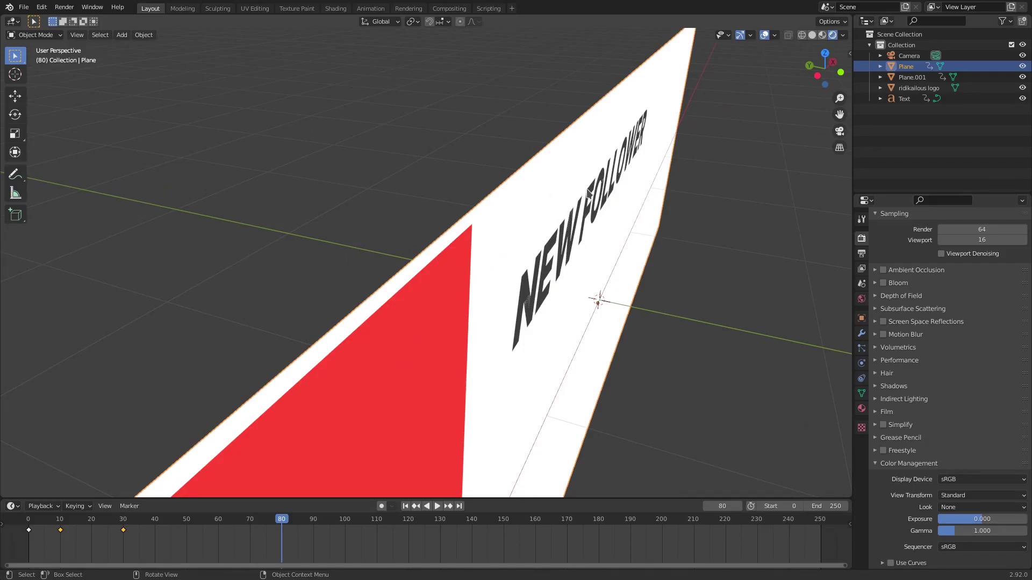
pyautogui.moveTo(588, 194); pyautogui.dragTo(269, 363, button='middle')
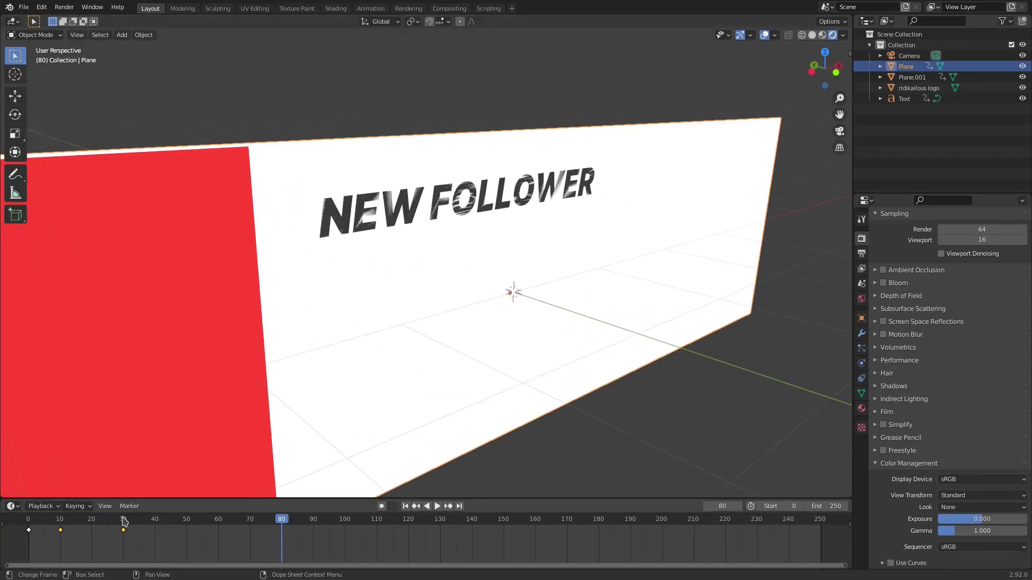
pyautogui.moveTo(123, 521); pyautogui.dragTo(75, 522)
pyautogui.moveTo(231, 437); pyautogui.dragTo(247, 446, button='middle')
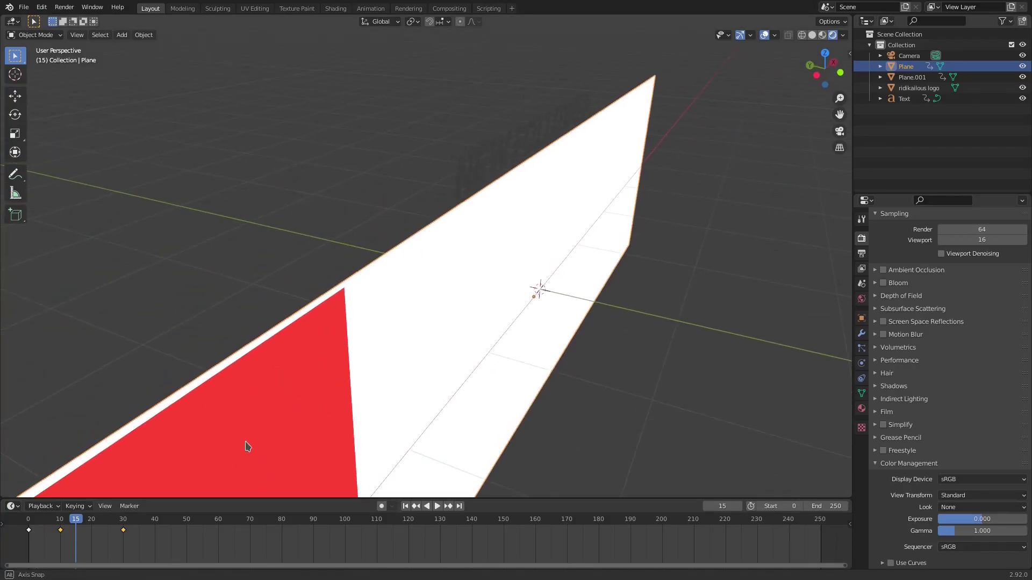
pyautogui.press('space')
pyautogui.moveTo(161, 523); pyautogui.dragTo(123, 523)
pyautogui.press('space')
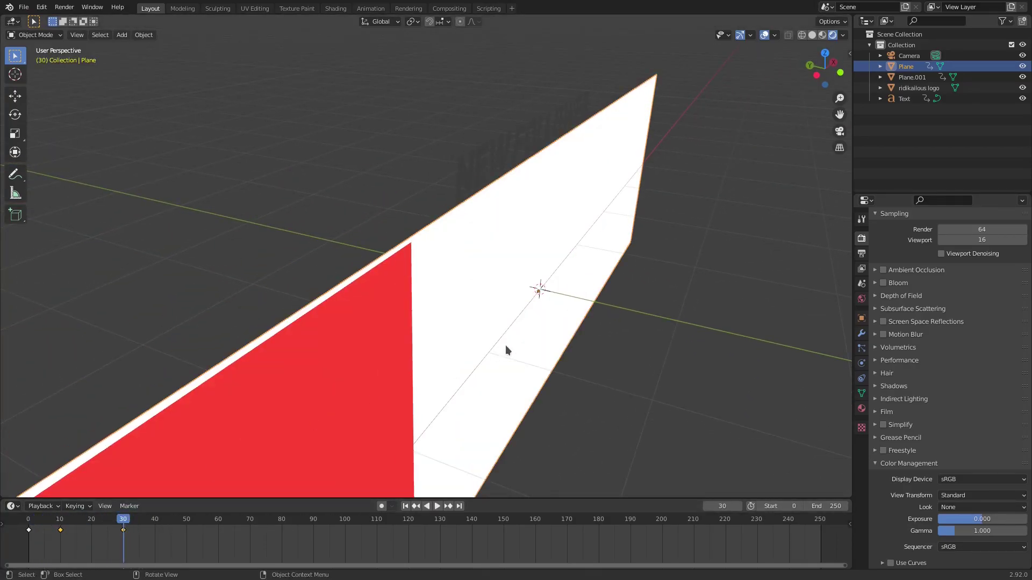
# - Shift the white plane's mesh about 0.005 m along the global Y axis in Edit Mode, then return to Object Mode
pyautogui.moveTo(506, 349); pyautogui.dragTo(524, 339, button='middle')
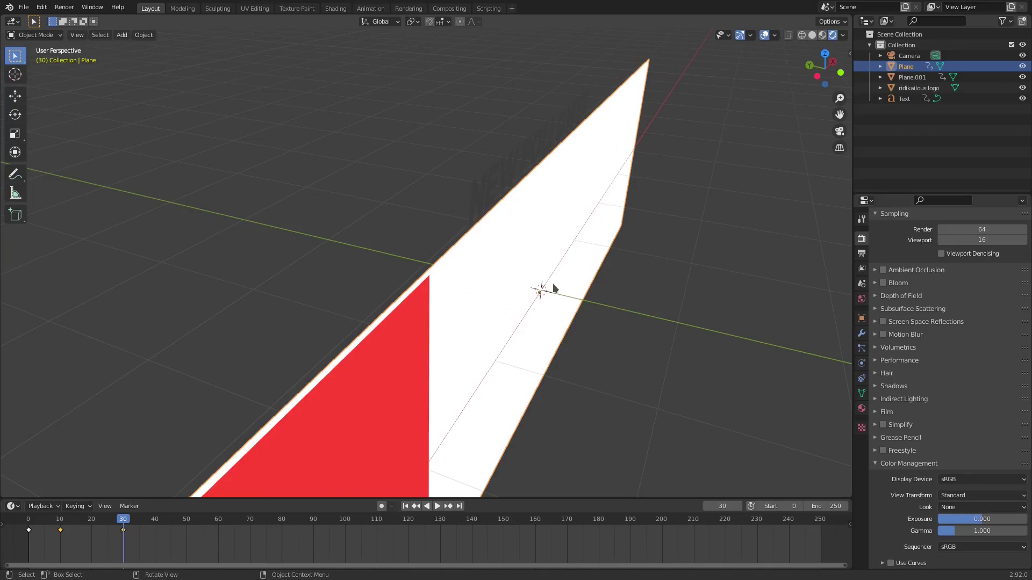
pyautogui.press('Tab')
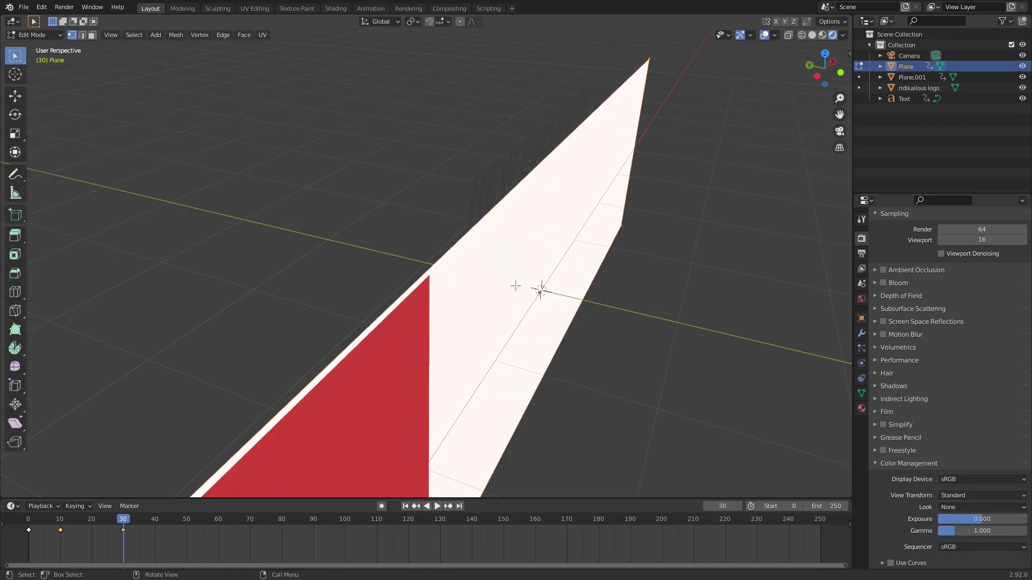
pyautogui.scroll(-5, 515, 285)
pyautogui.moveTo(546, 313); pyautogui.dragTo(522, 258, button='middle')
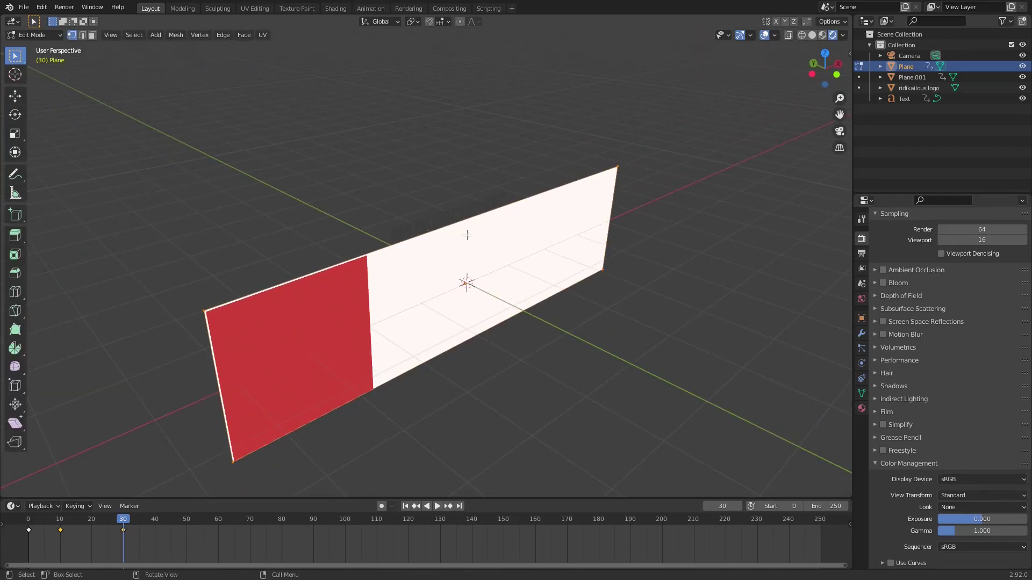
pyautogui.press('`')
pyautogui.press('Escape')
pyautogui.scroll(2, 502, 299)
pyautogui.scroll(2, 482, 304)
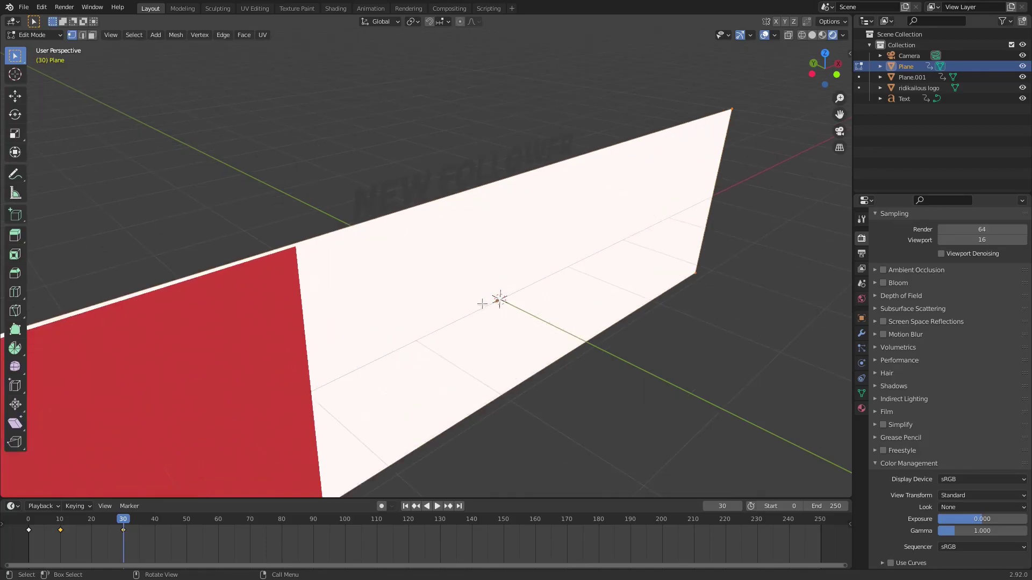
pyautogui.moveTo(480, 303); pyautogui.dragTo(622, 297, button='middle')
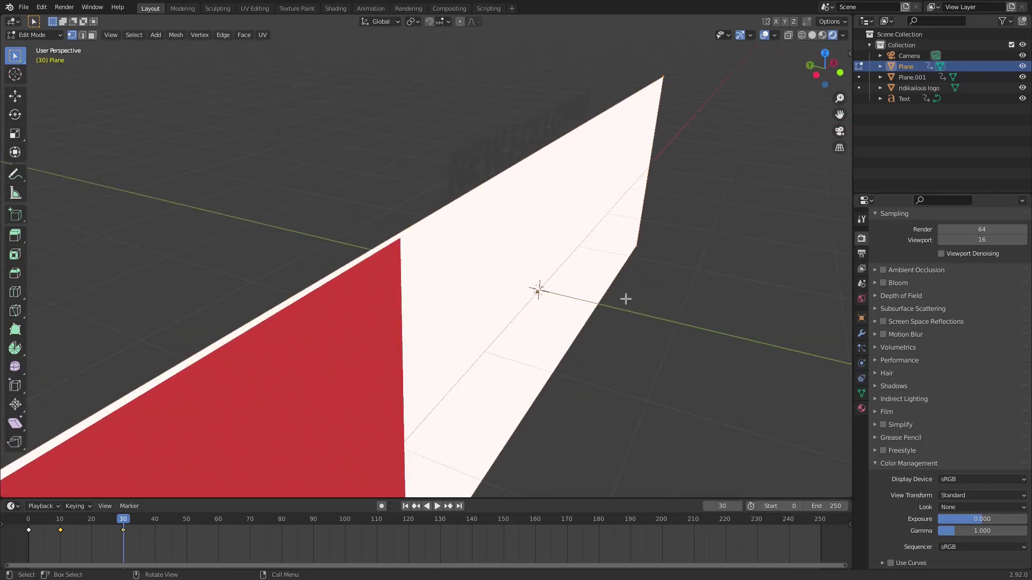
pyautogui.press('g')
pyautogui.press('y')
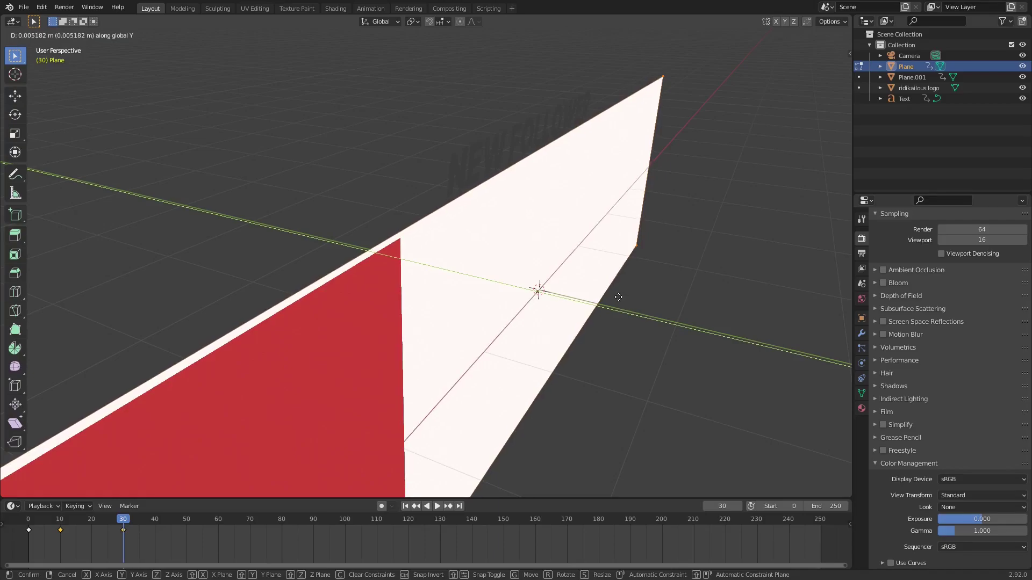
pyautogui.click(617, 295)
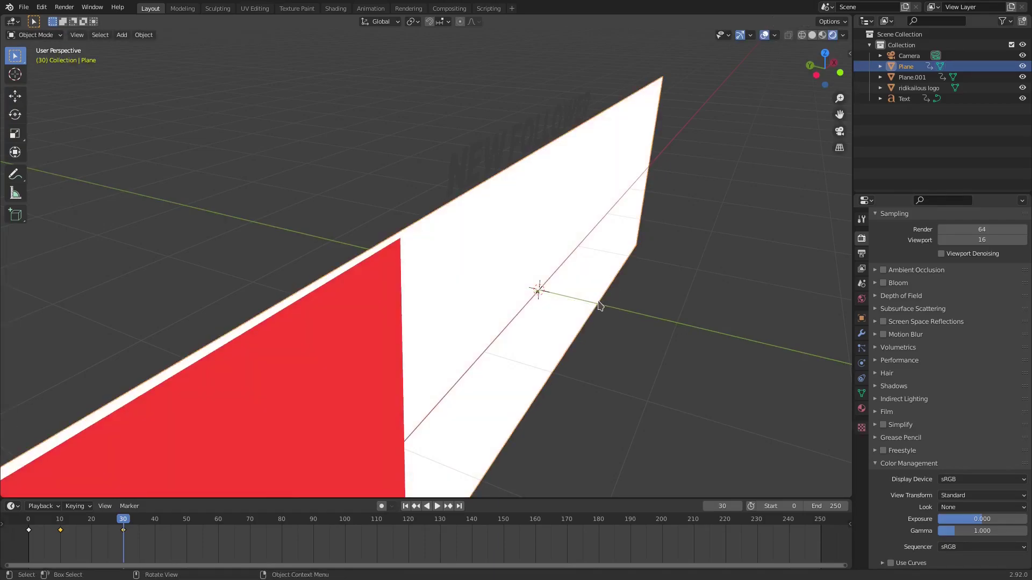
# - At frame 56, move the ridikailous logo along the Y axis so it sits in front of the red plane
pyautogui.moveTo(145, 519); pyautogui.dragTo(205, 519)
pyautogui.moveTo(408, 344); pyautogui.dragTo(429, 297, button='middle')
pyautogui.scroll(-6, 354, 324)
pyautogui.scroll(6, 412, 259)
pyautogui.moveTo(402, 228); pyautogui.dragTo(306, 315, button='middle')
pyautogui.click(304, 317)
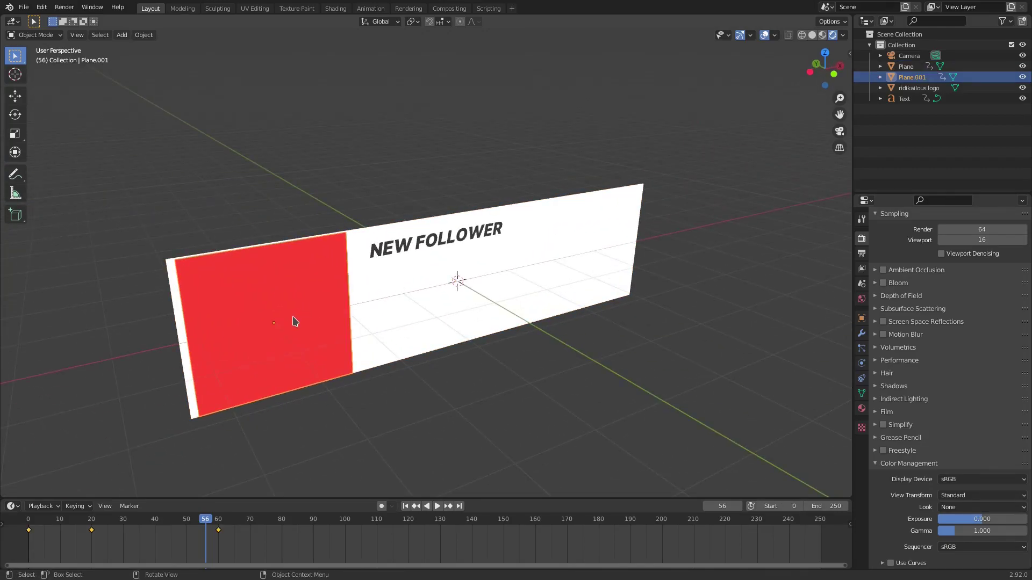
pyautogui.click(269, 322)
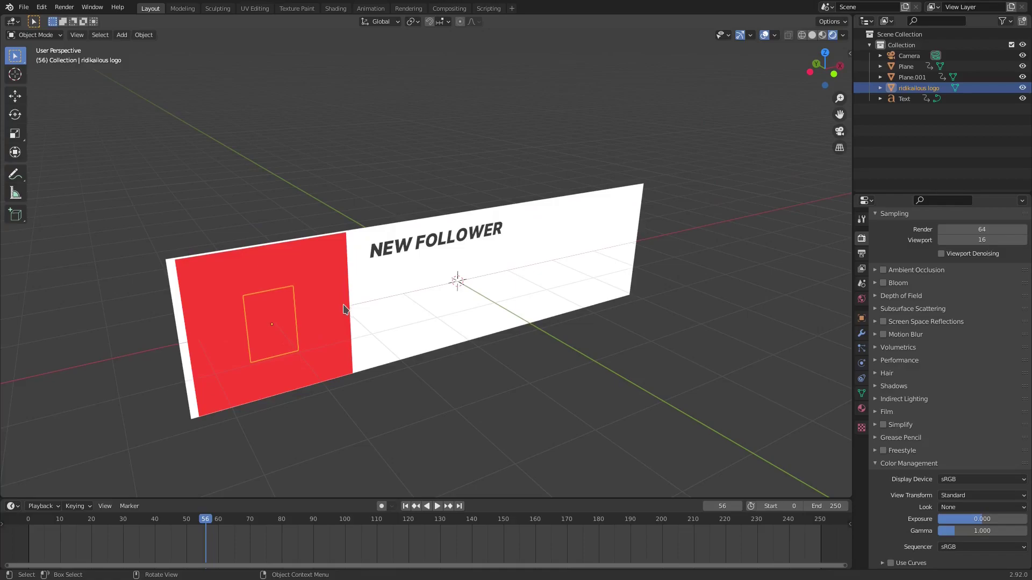
pyautogui.moveTo(299, 334); pyautogui.dragTo(375, 350, button='middle')
pyautogui.press('g')
pyautogui.press('y')
pyautogui.click(378, 350)
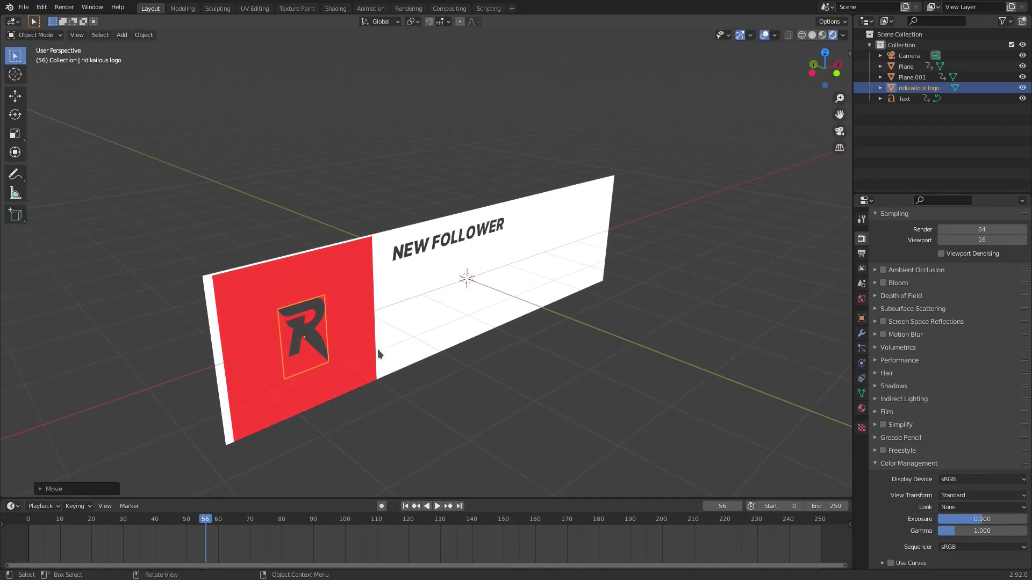
# - In the camera view, scale up the ridikailous logo uniformly so it fills more of the red plane
pyautogui.press('KP_0')
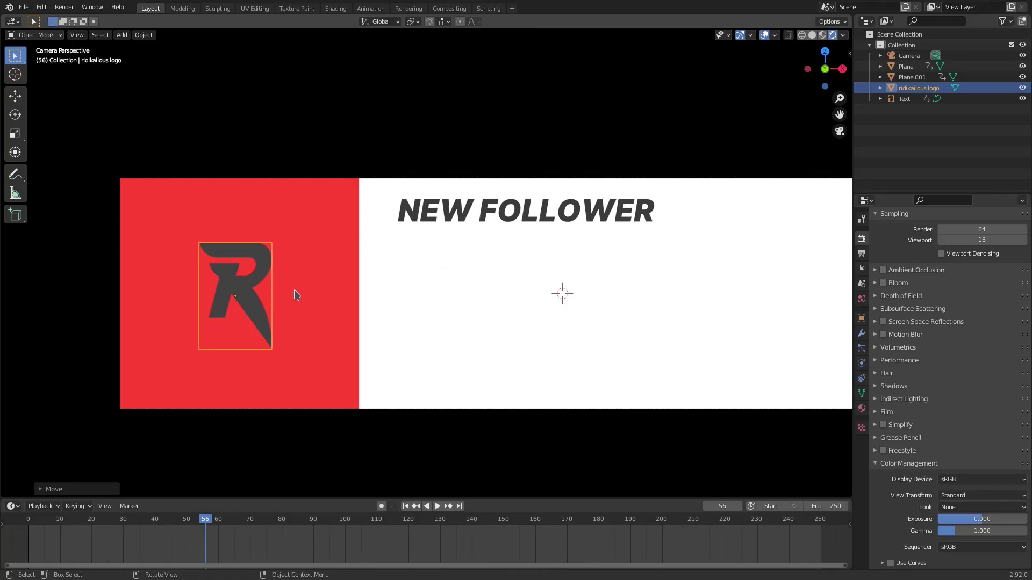
pyautogui.press('s')
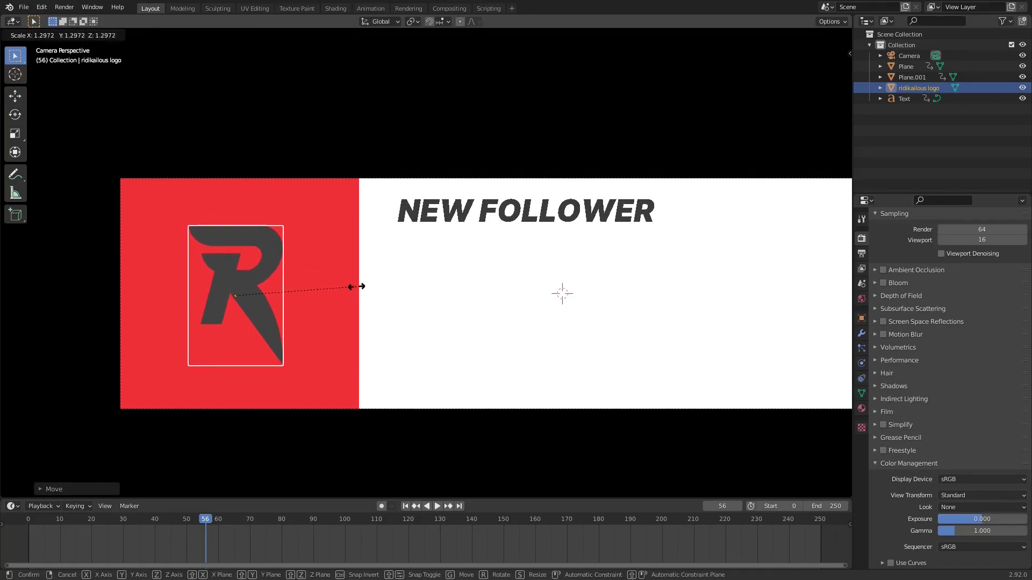
pyautogui.click(368, 289)
pyautogui.scroll(-3, 436, 417)
pyautogui.click(436, 417)
pyautogui.scroll(-3, 436, 417)
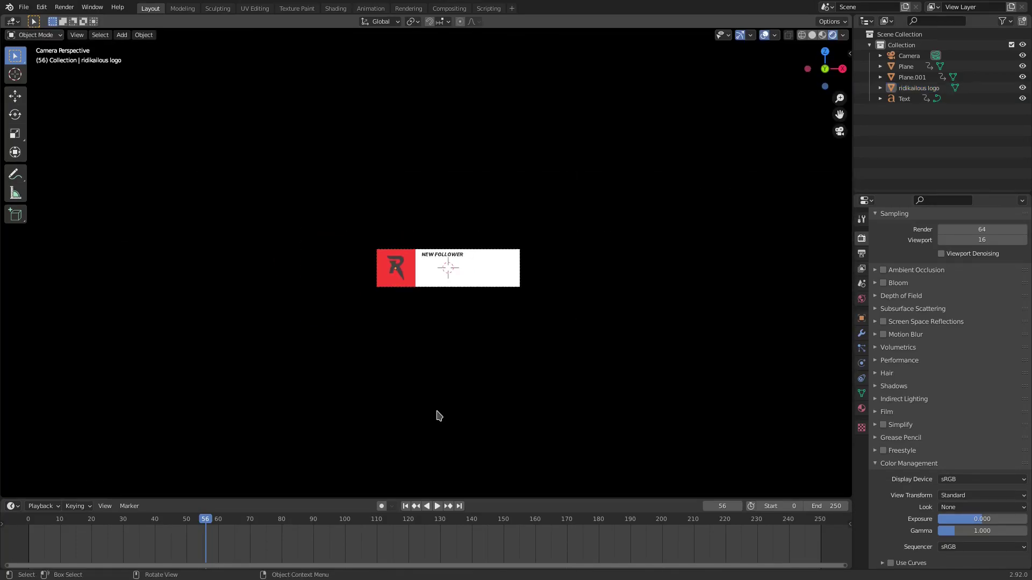
pyautogui.scroll(5, 438, 418)
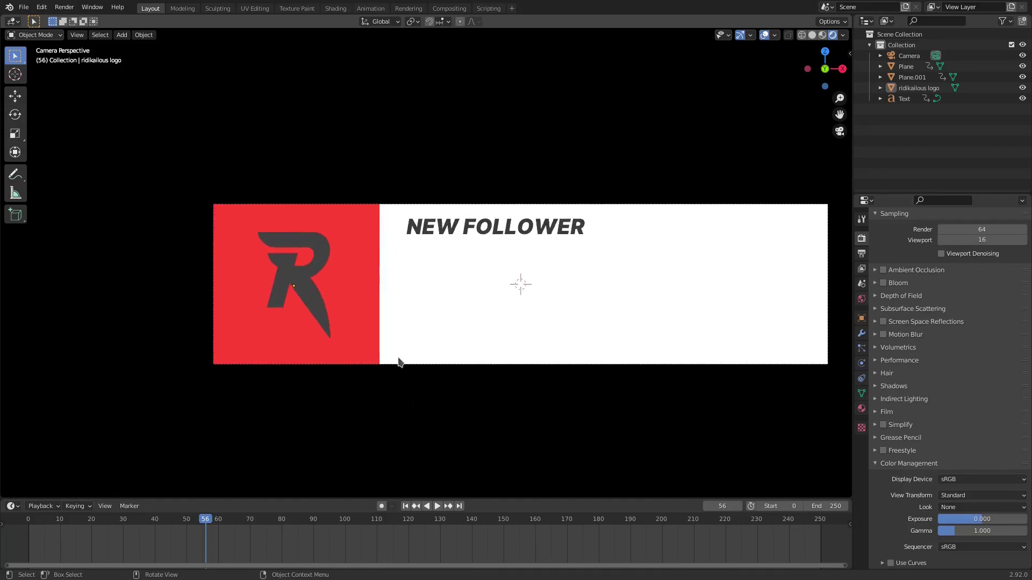
pyautogui.click(304, 295)
pyautogui.scroll(1, 392, 272)
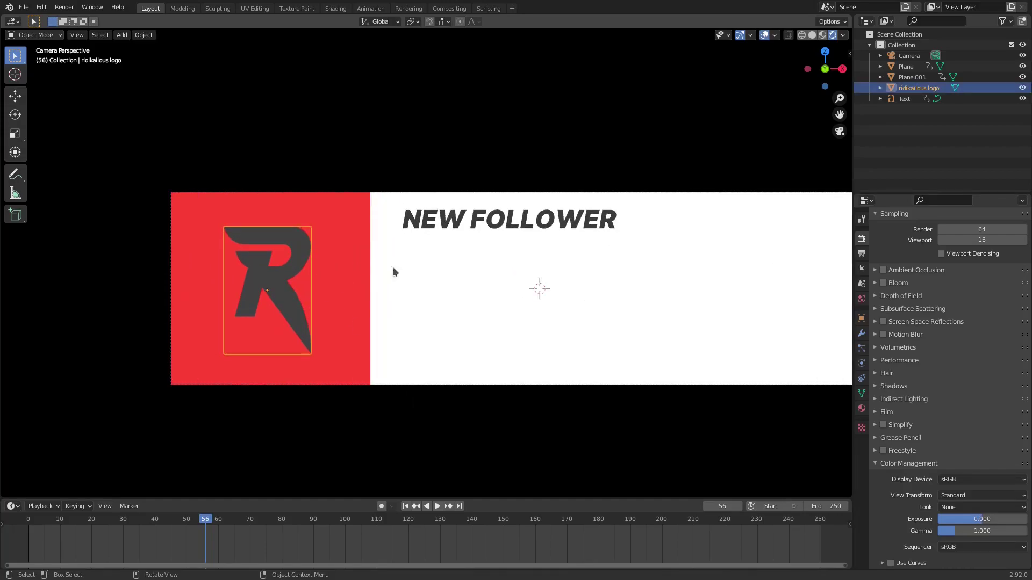
# - Give the NEW FOLLOWER text a new material with an Emission surface in dark gray, matching the logo
pyautogui.click(428, 226)
pyautogui.click(862, 393)
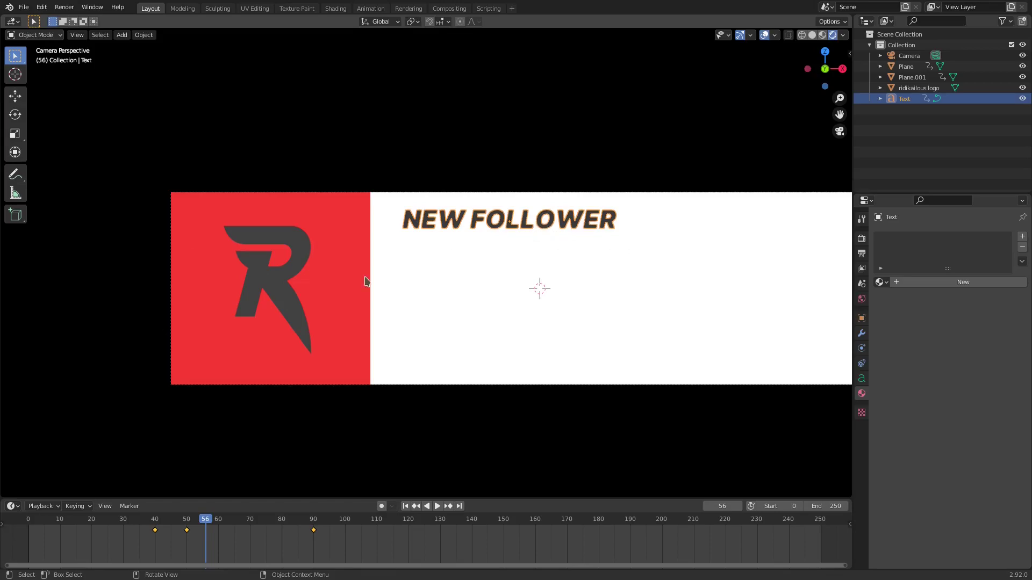
pyautogui.click(291, 299)
pyautogui.click(576, 223)
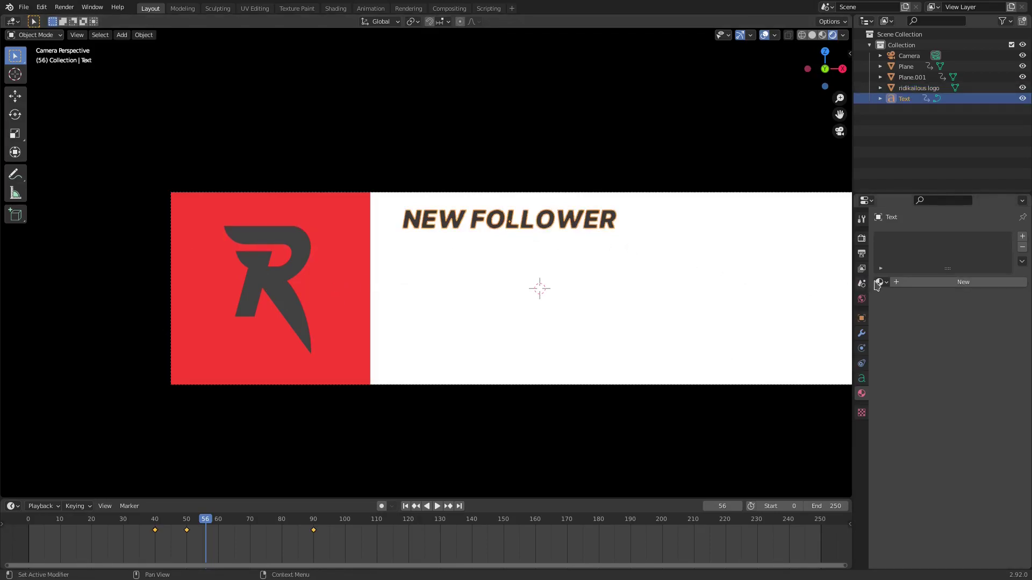
pyautogui.click(964, 347)
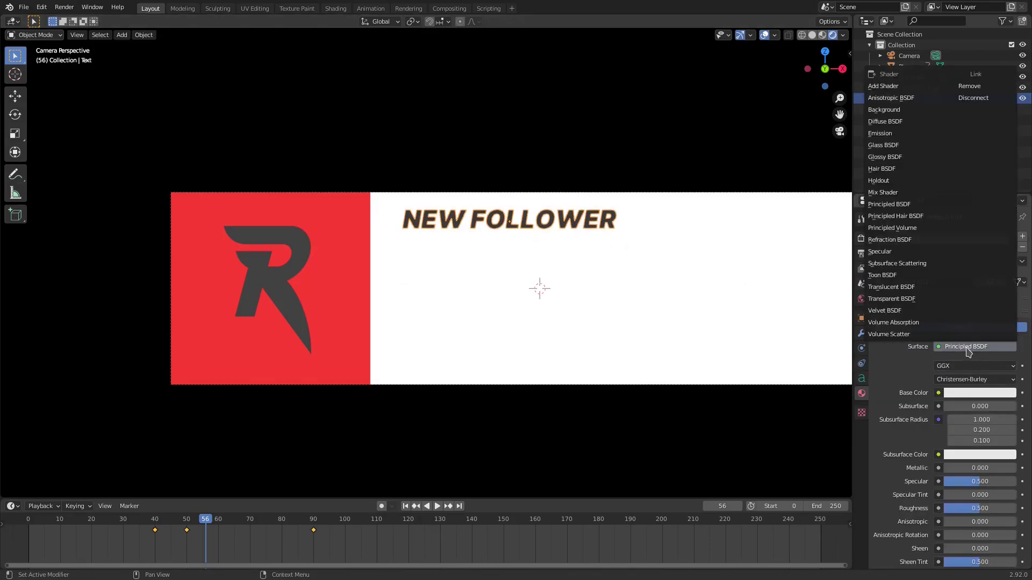
pyautogui.click(902, 138)
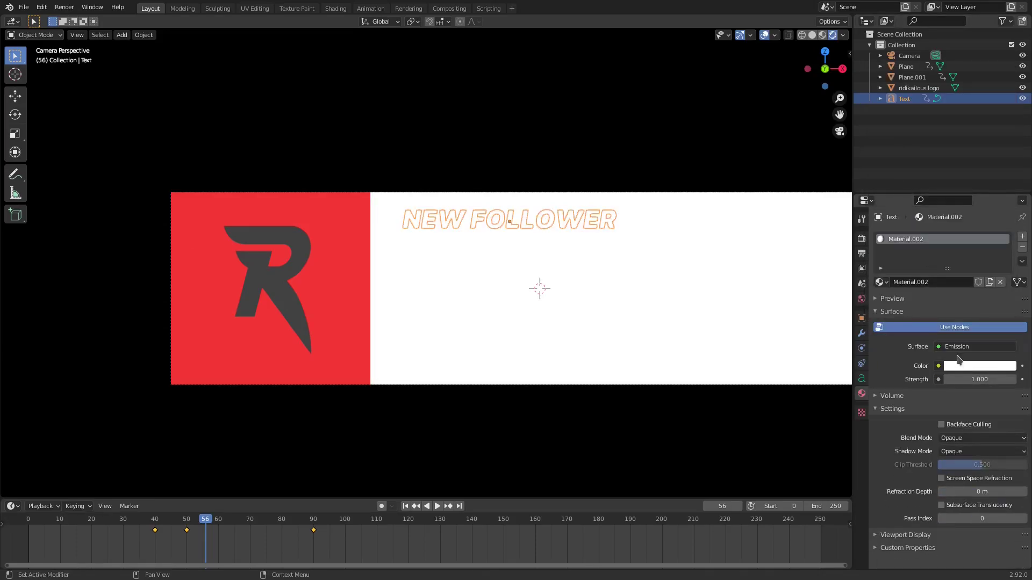
pyautogui.click(982, 368)
pyautogui.click(1007, 277)
pyautogui.click(591, 481)
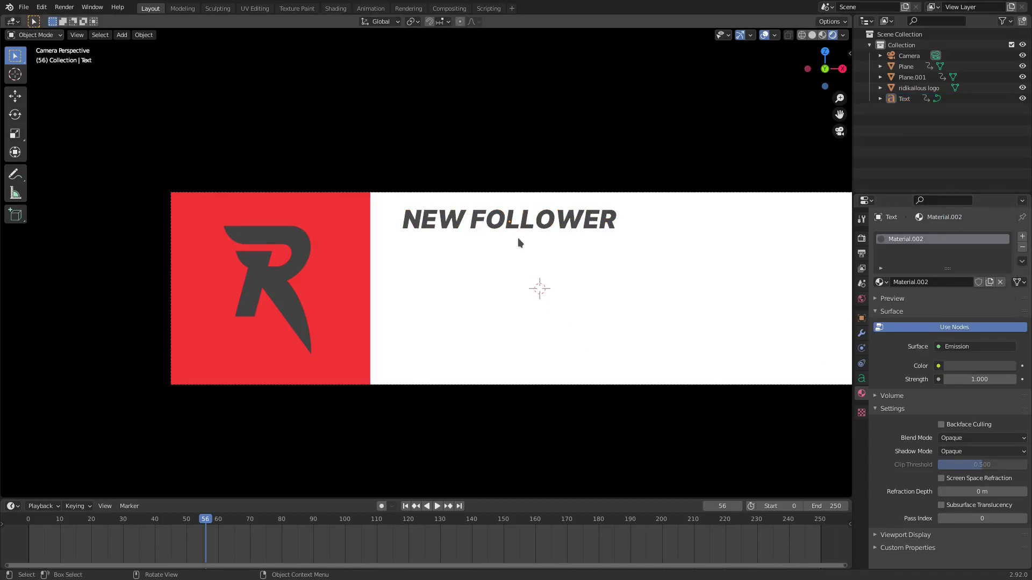
# - Try a bright cyan emission color on the ridikailous logo's material
pyautogui.click(519, 225)
pyautogui.click(267, 285)
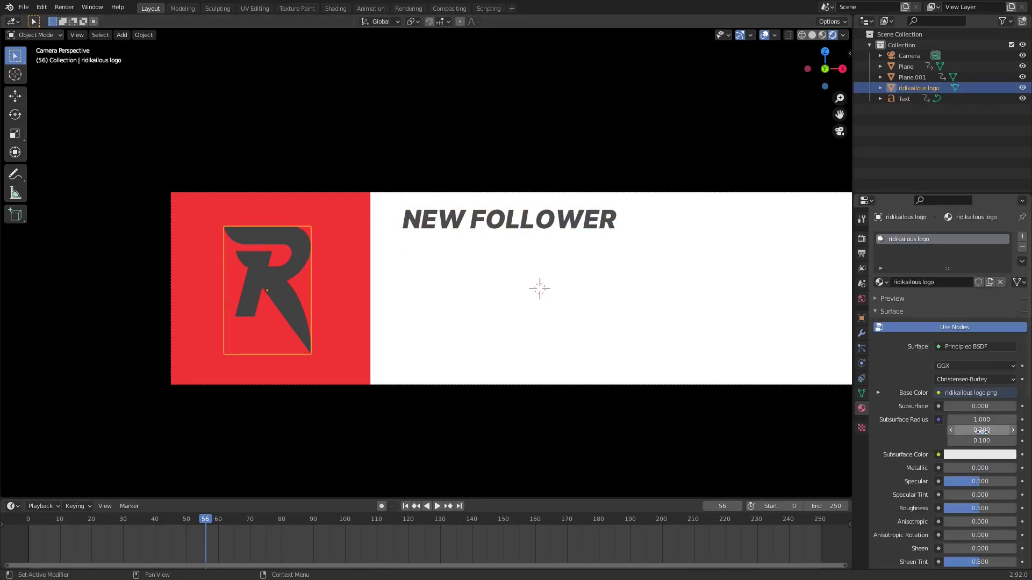
pyautogui.scroll(-5, 946, 414)
pyautogui.scroll(-5, 946, 411)
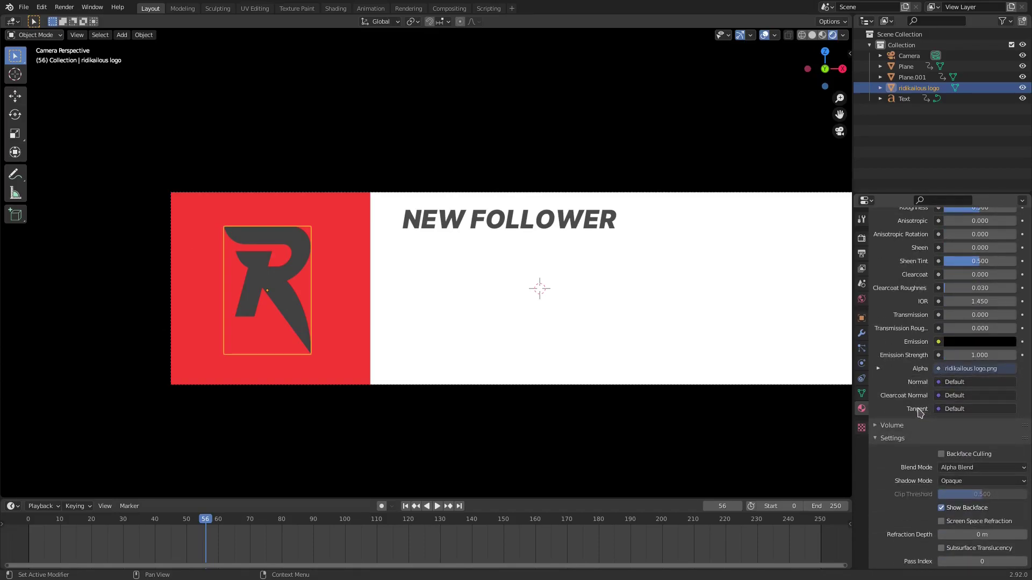
pyautogui.scroll(6, 919, 413)
pyautogui.scroll(-4, 919, 413)
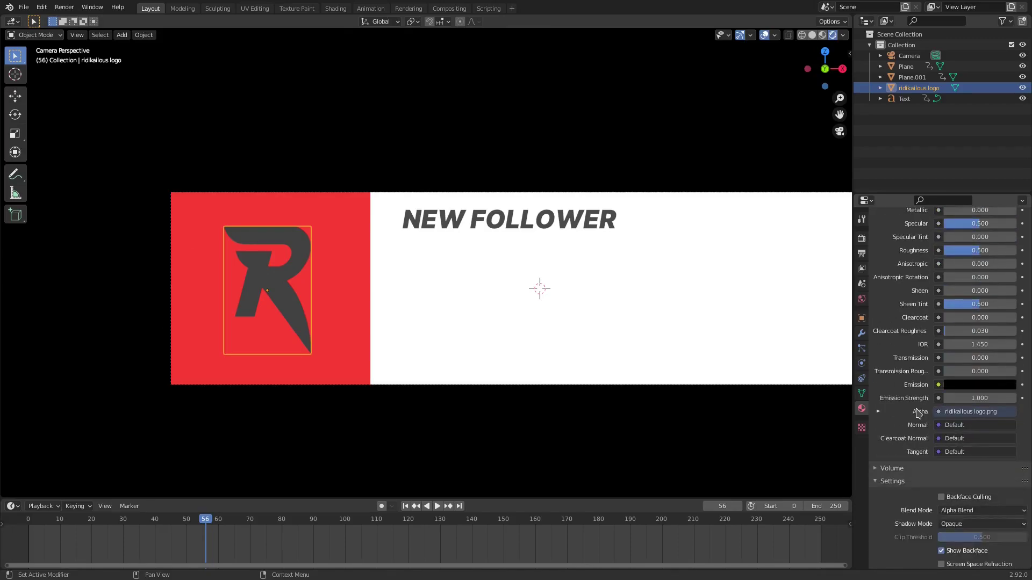
pyautogui.click(971, 385)
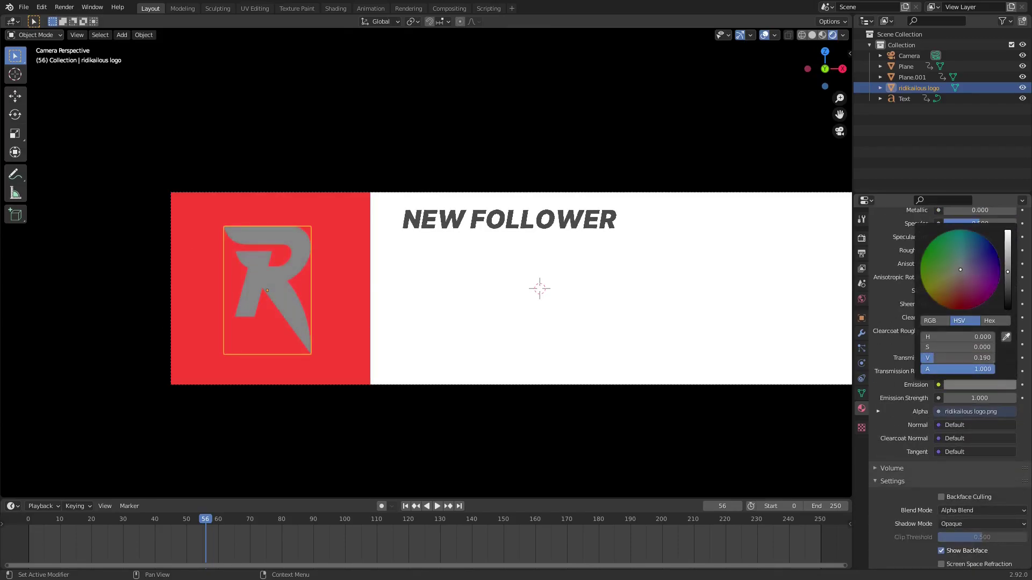
pyautogui.moveTo(960, 269); pyautogui.dragTo(1008, 232)
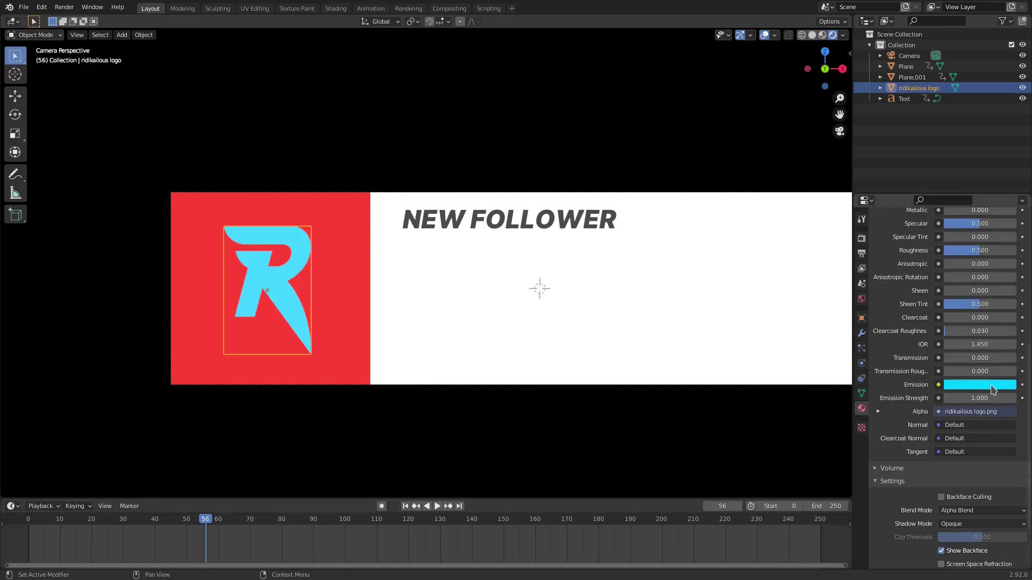
pyautogui.click(975, 386)
pyautogui.scroll(6, 892, 314)
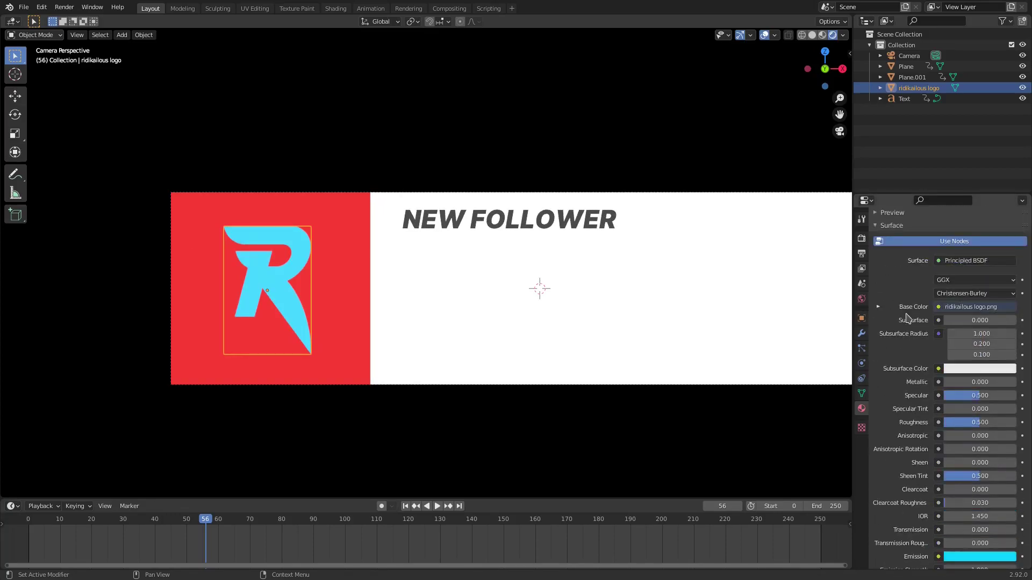
pyautogui.click(979, 370)
pyautogui.scroll(-2, 951, 449)
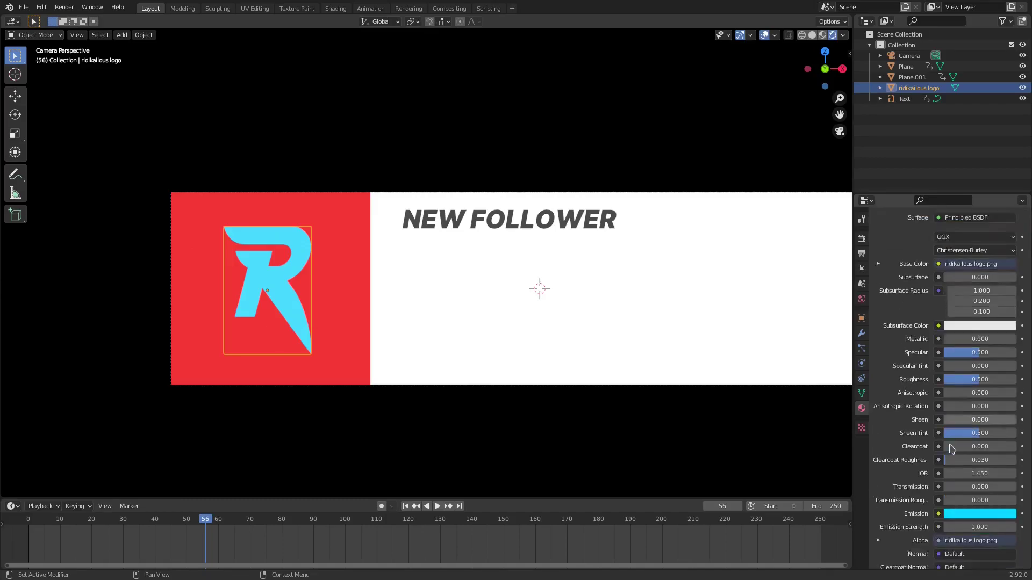
pyautogui.scroll(-4, 952, 449)
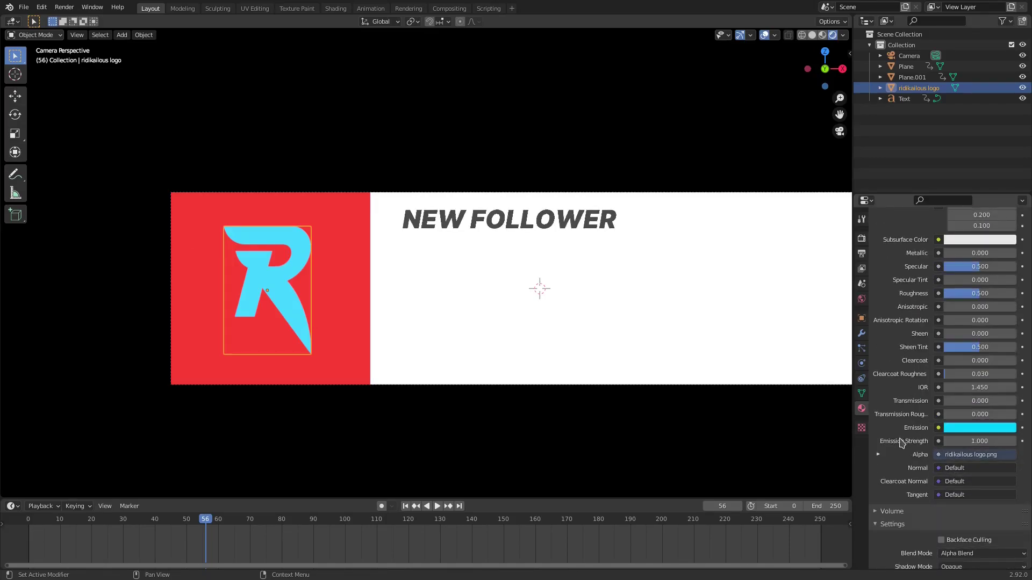
pyautogui.scroll(1, 902, 443)
pyautogui.click(979, 450)
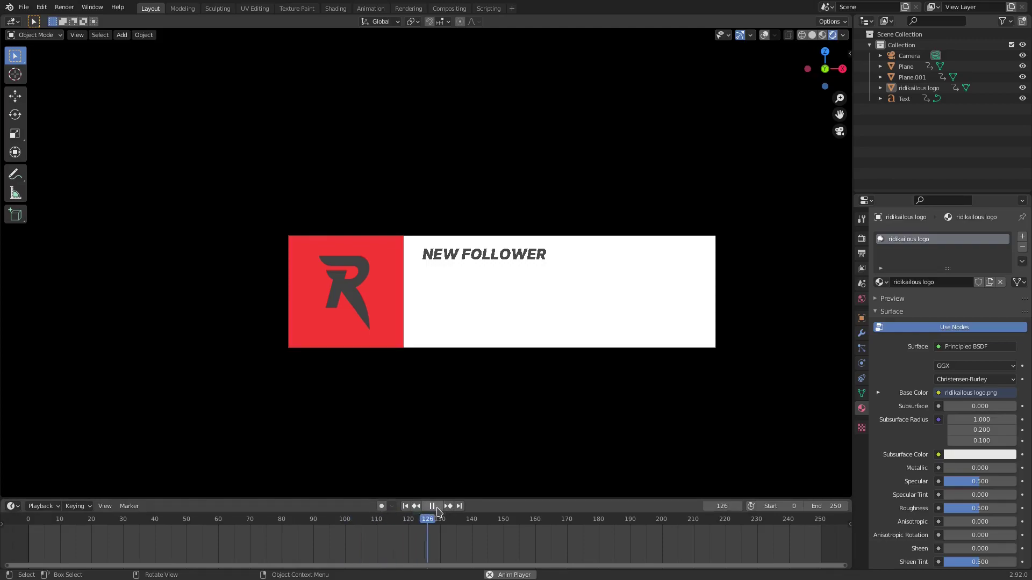
# - Go to frame 230, add a mesh plane and rotate it 90° about the X axis to face the camera
pyautogui.click(693, 527)
pyautogui.moveTo(708, 527); pyautogui.dragTo(755, 528)
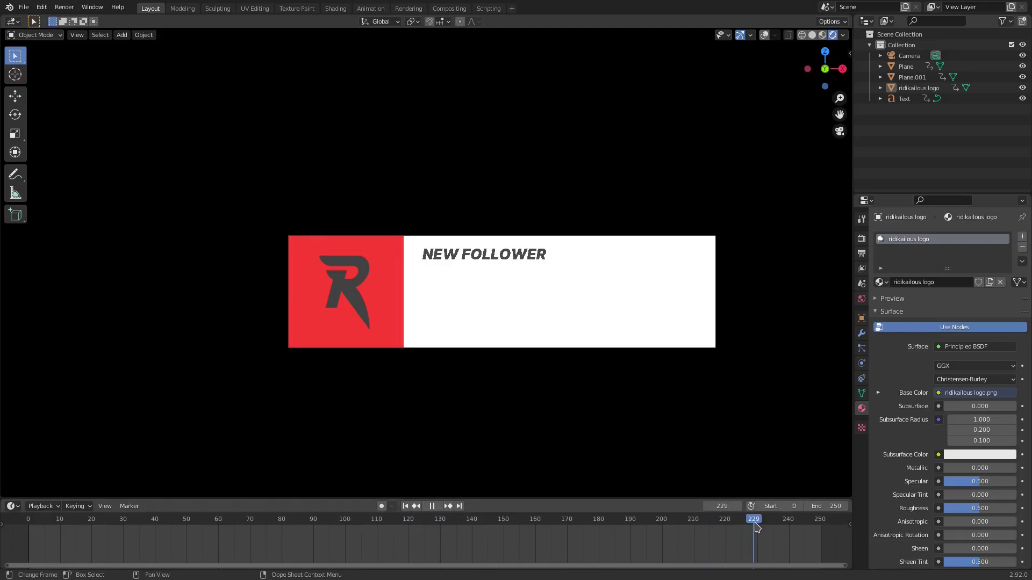
pyautogui.hotkey('shift', 'a')
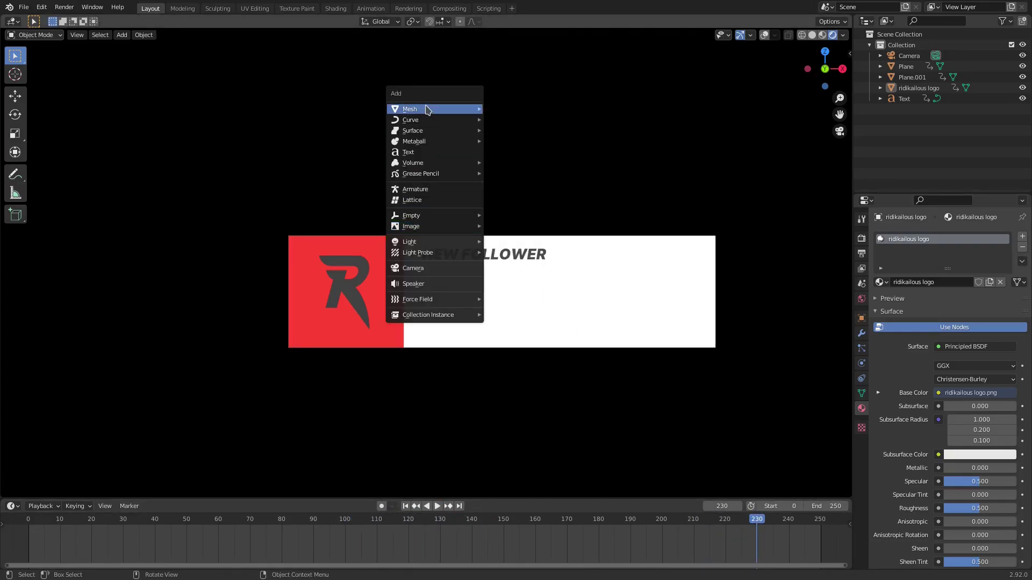
pyautogui.moveTo(428, 110)
pyautogui.click(511, 110)
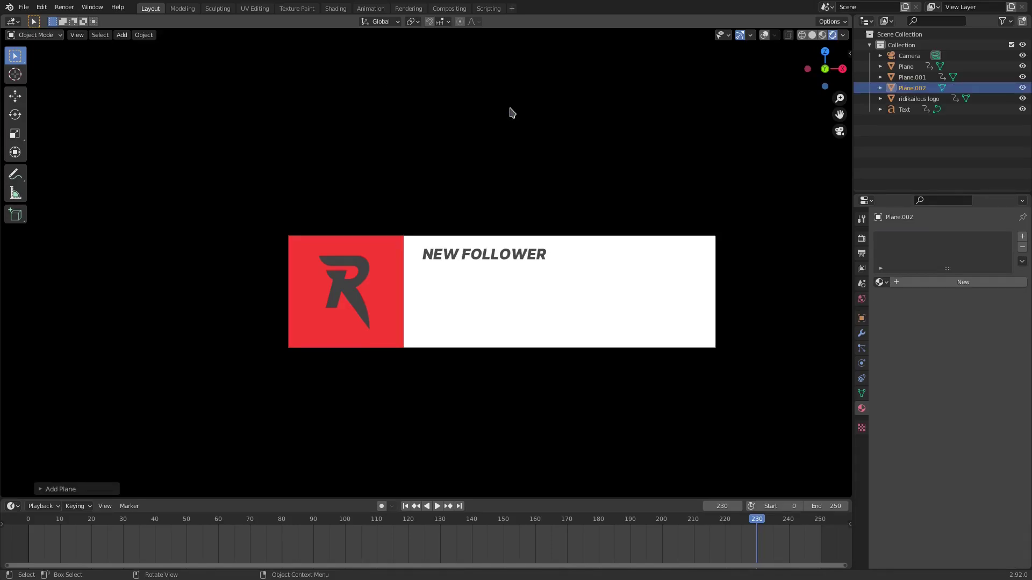
pyautogui.write('rx90')
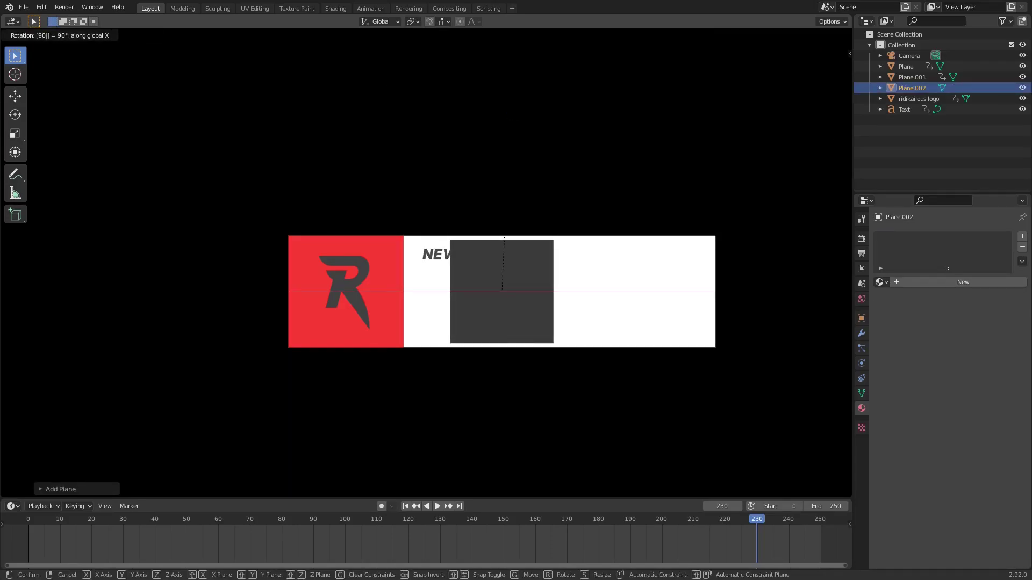
pyautogui.press('Return')
# - Move the new plane about -0.14 m along the Y axis and check its depth from an oblique angle
pyautogui.press('g')
pyautogui.press('y')
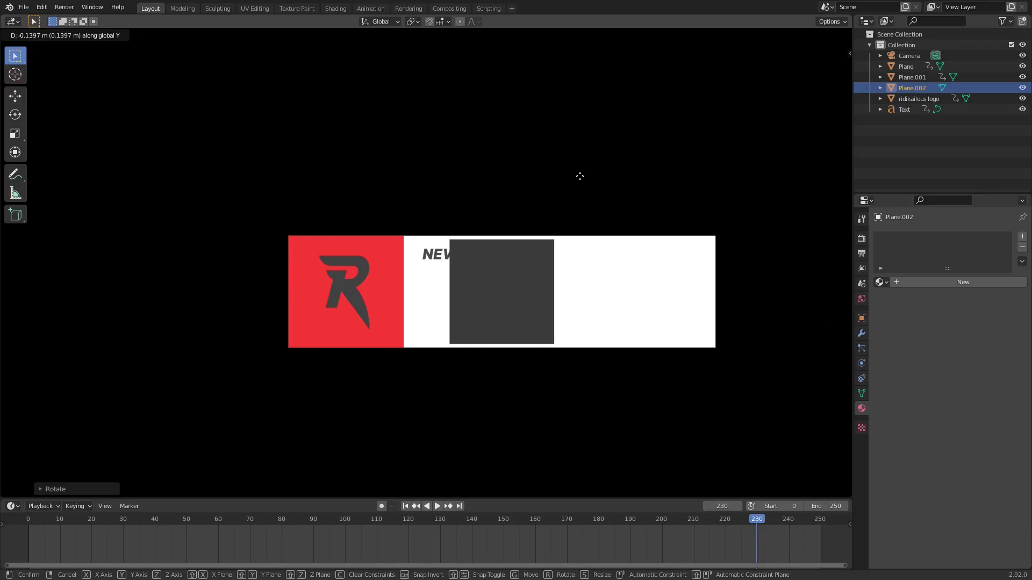
pyautogui.click(580, 175)
pyautogui.moveTo(580, 176); pyautogui.dragTo(510, 235, button='middle')
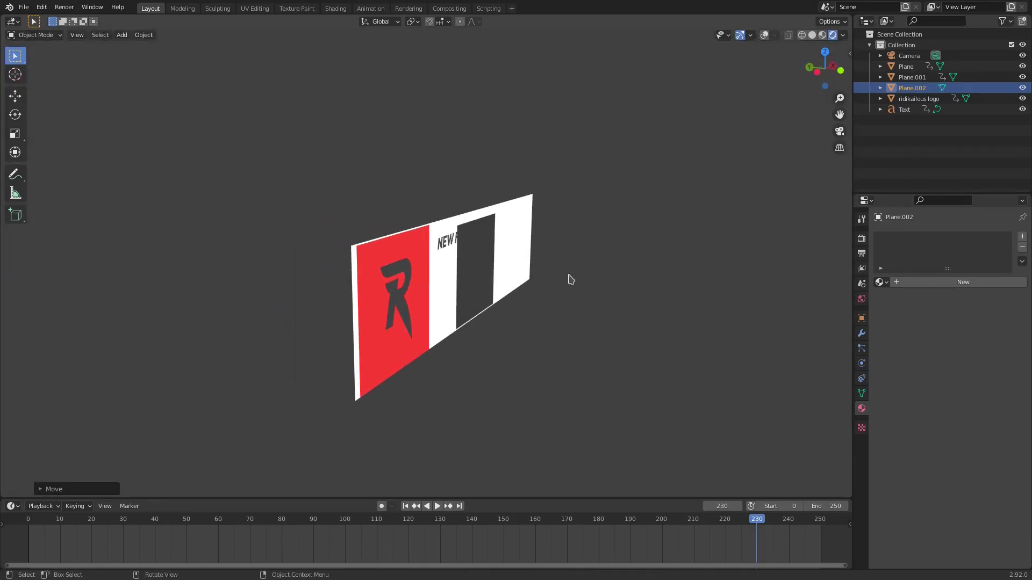
# - Scale the new plane uniformly in the camera view until it covers the whole banner frame
pyautogui.press('KP_1')
pyautogui.press('KP_0')
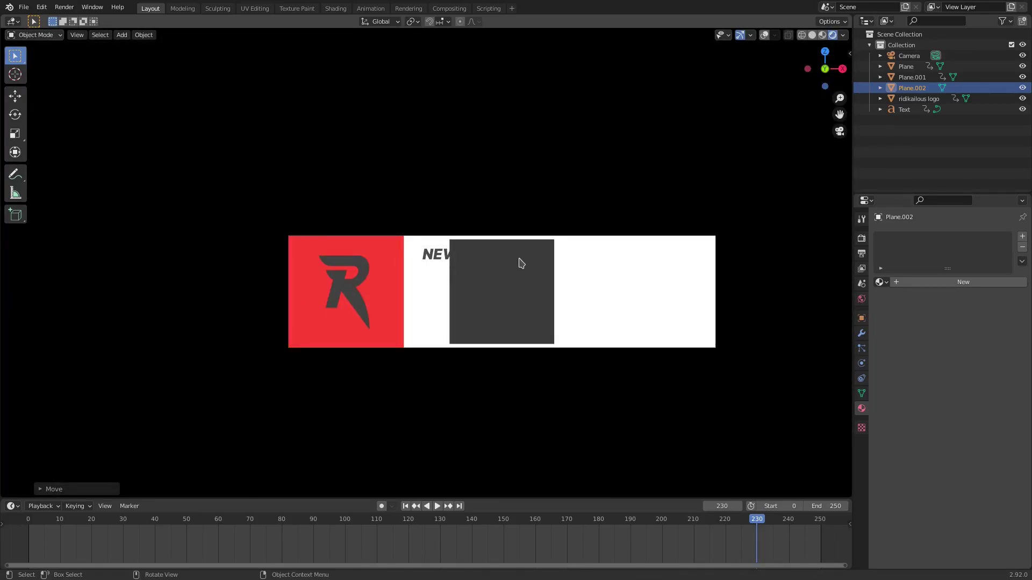
pyautogui.press('s')
pyautogui.press('x')
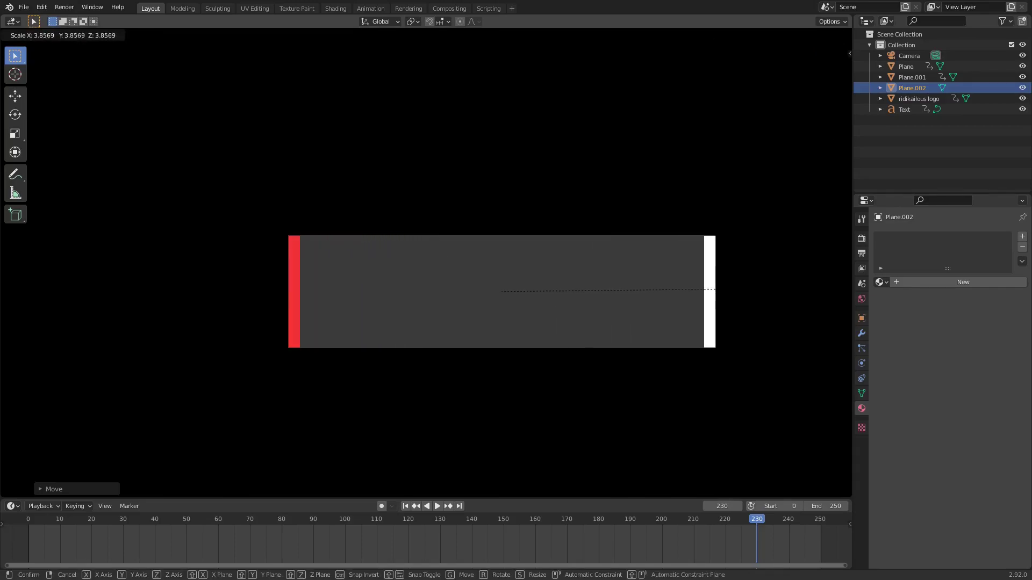
pyautogui.click(230, 303)
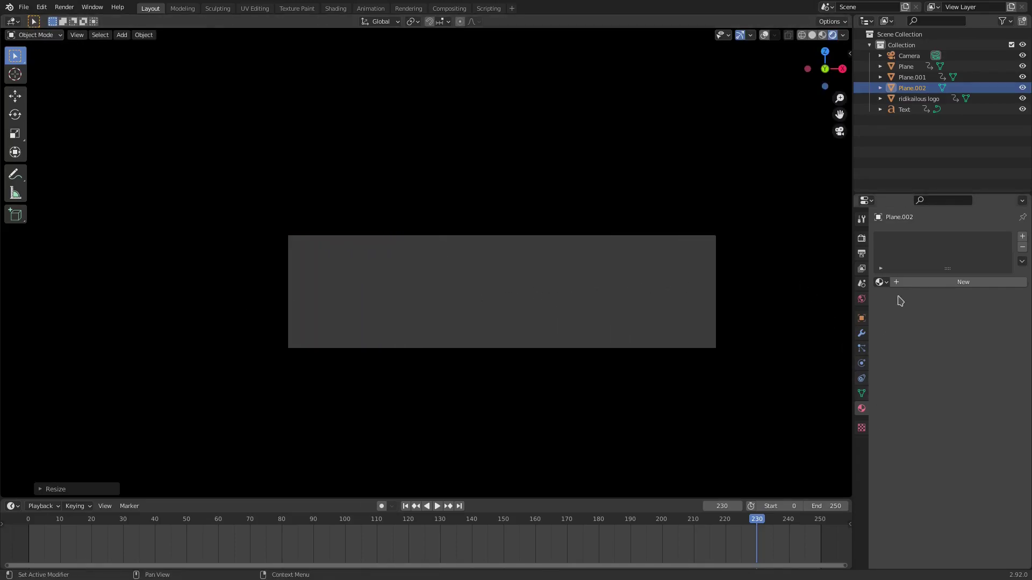
# - Give the covering plane a new material with a Holdout surface
pyautogui.click(935, 288)
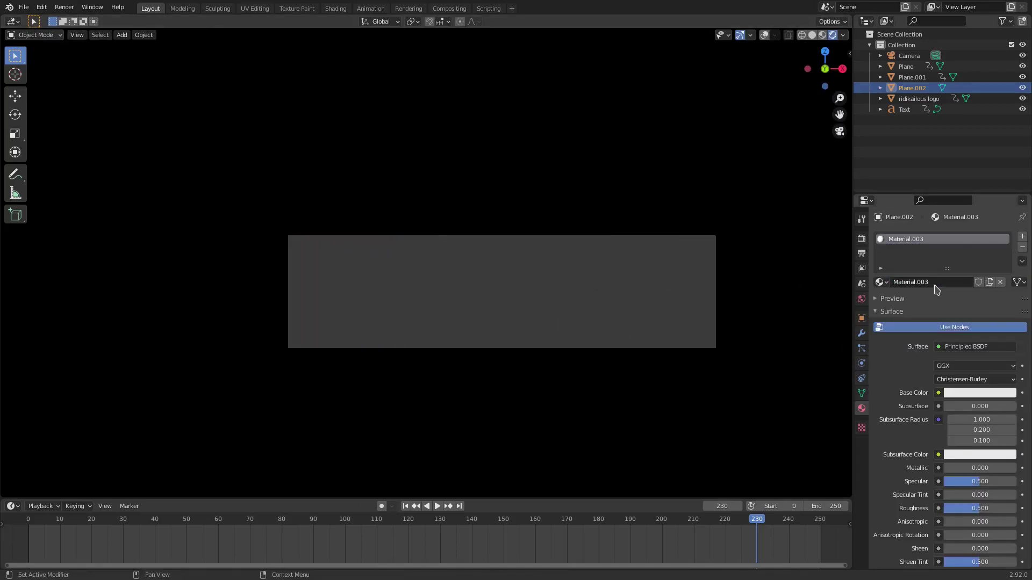
pyautogui.click(967, 347)
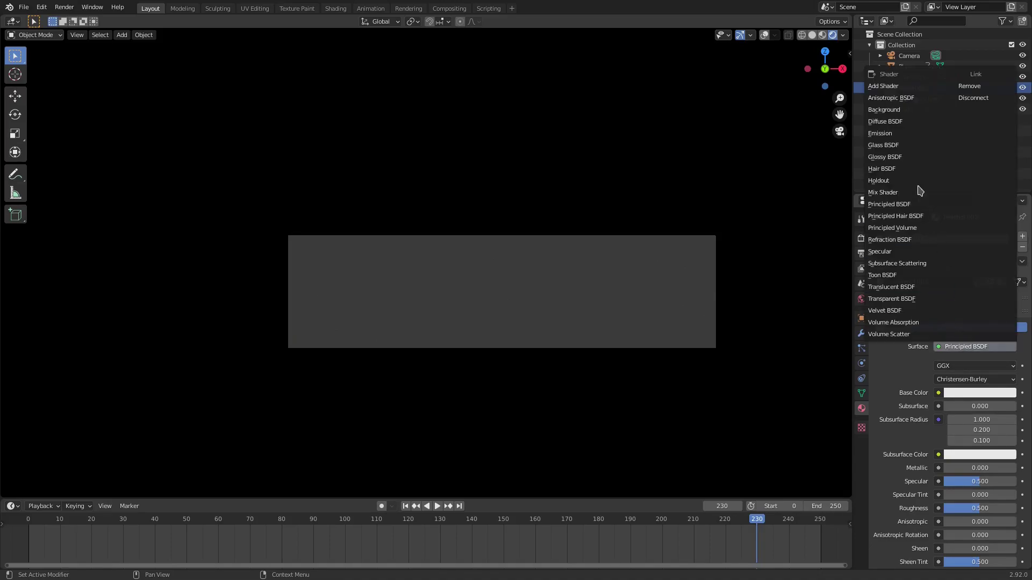
pyautogui.click(897, 181)
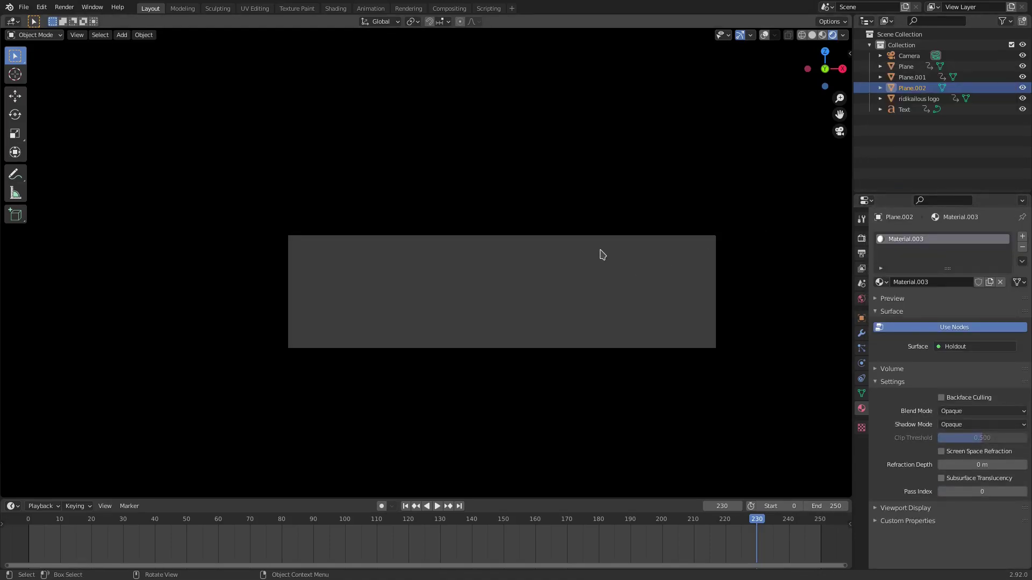
# - Move the holdout plane about 5.4 m down along Z, out of the banner, and keyframe its location at frame 230
pyautogui.press('g')
pyautogui.press('z')
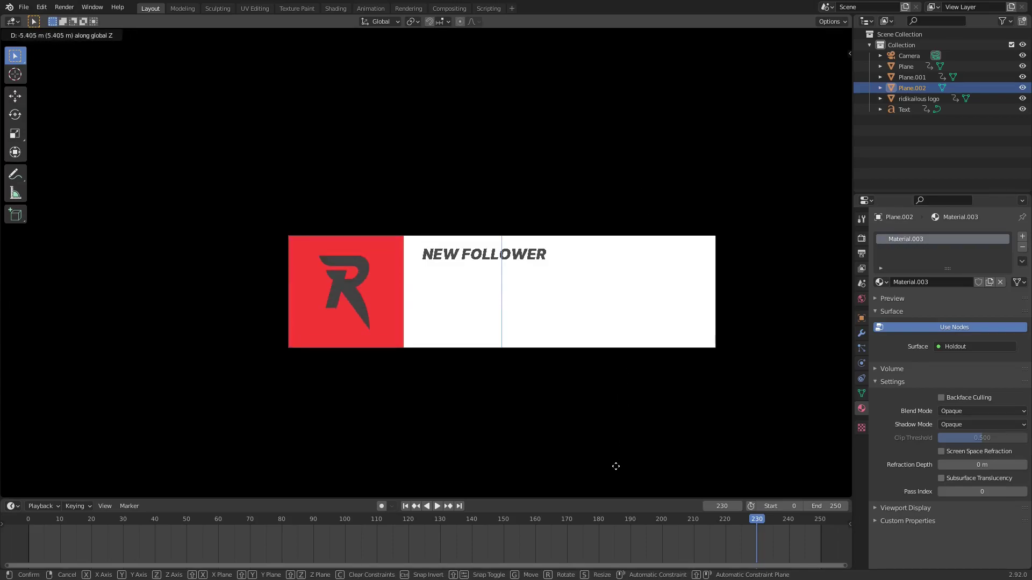
pyautogui.click(619, 461)
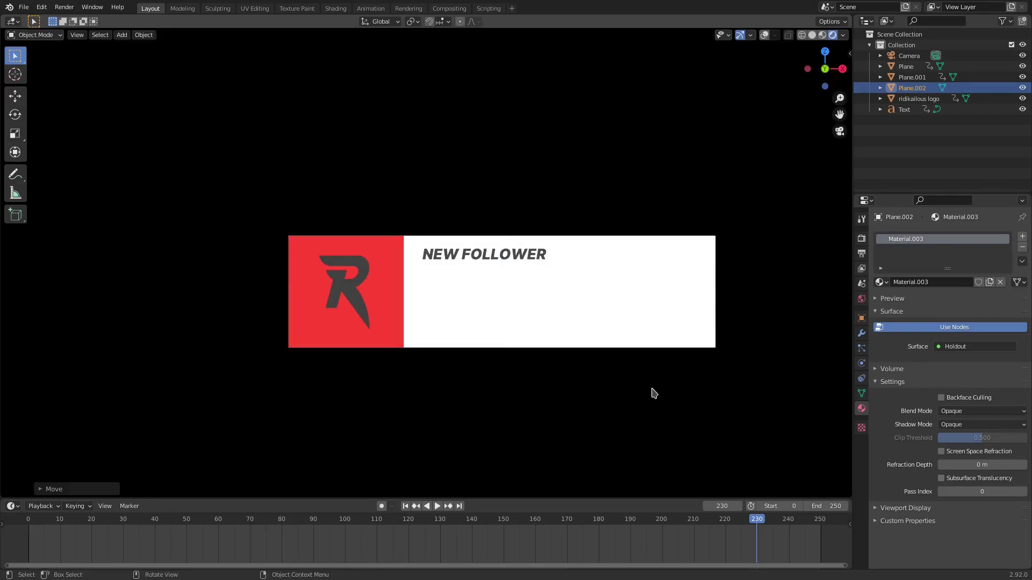
pyautogui.press('i')
pyautogui.click(671, 273)
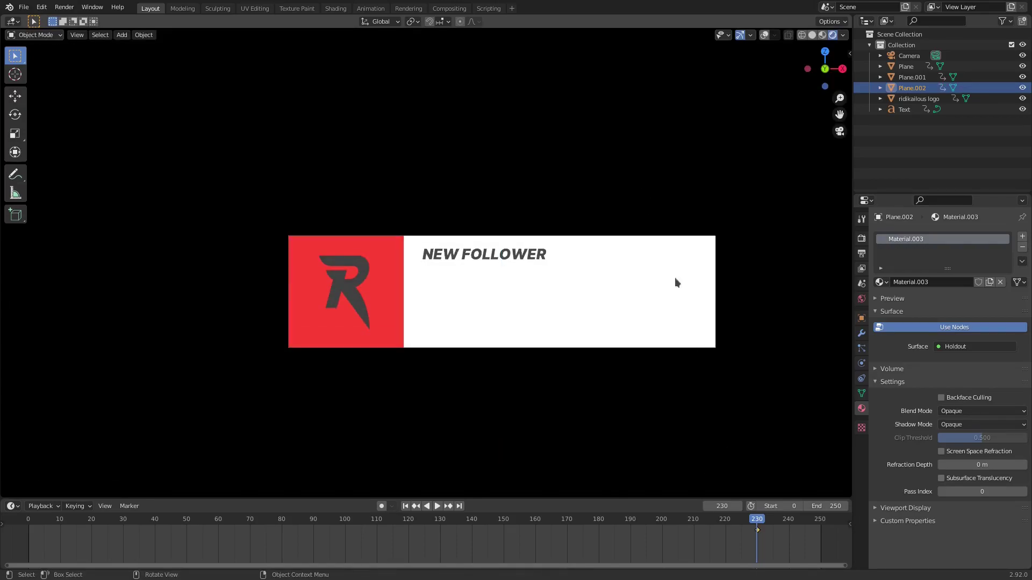
# - At frame 240, raise the holdout plane along Z to cover all but a thin strip along the banner's upper edge and keyframe its location
pyautogui.click(789, 524)
pyautogui.press('space')
pyautogui.press('space')
pyautogui.press('g')
pyautogui.press('z')
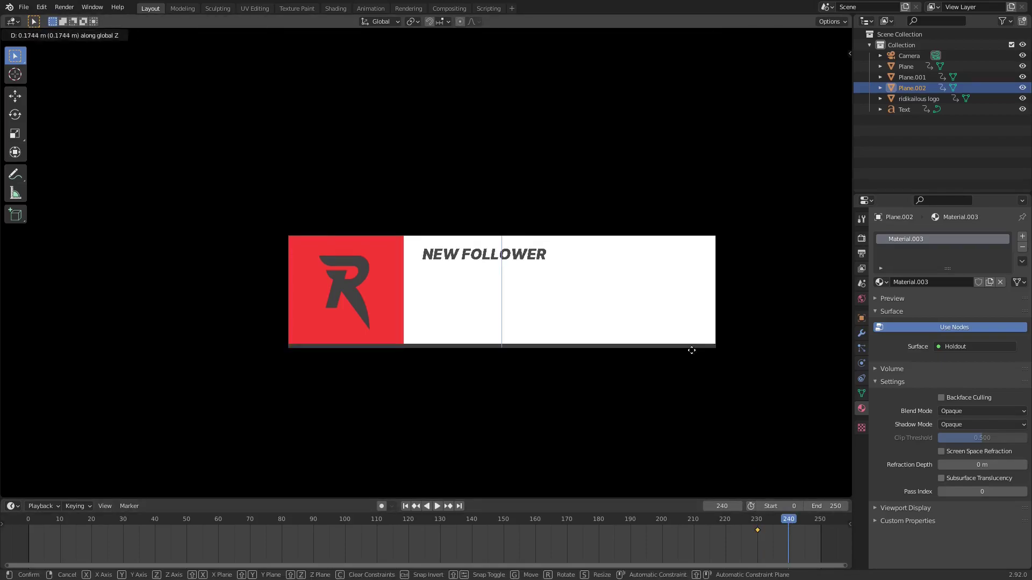
pyautogui.click(719, 266)
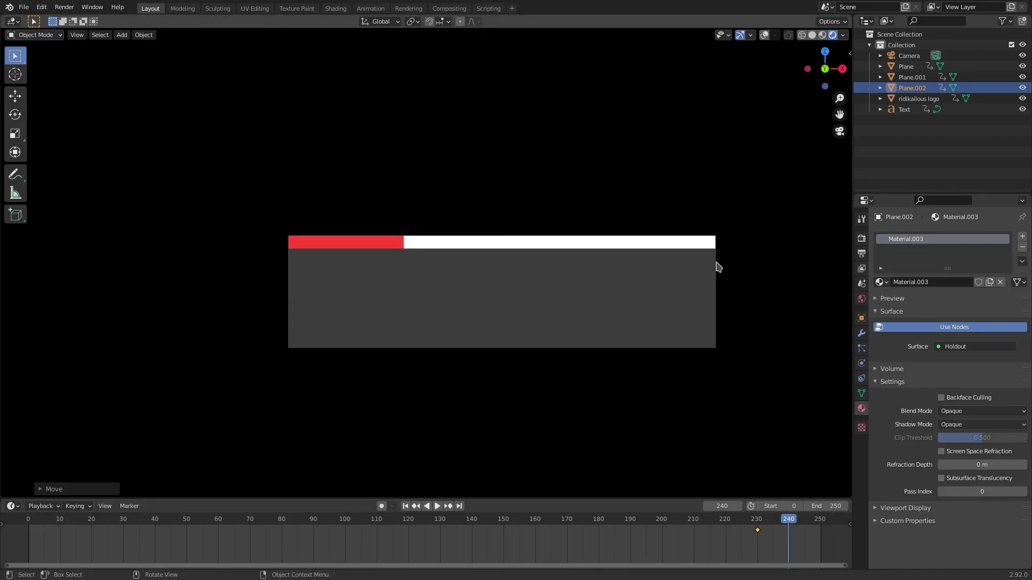
pyautogui.press('i')
pyautogui.click(719, 266)
# - At frame 250, raise the holdout plane about 0.27 m along Z to cover the banner completely and keyframe its location
pyautogui.click(821, 520)
pyautogui.press('space')
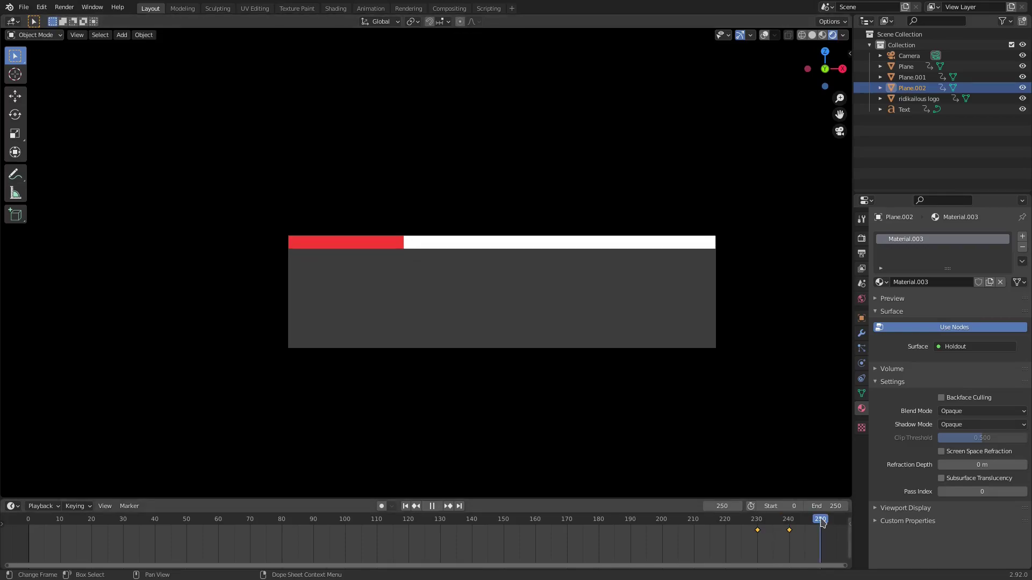
pyautogui.press('space')
pyautogui.press('g')
pyautogui.press('z')
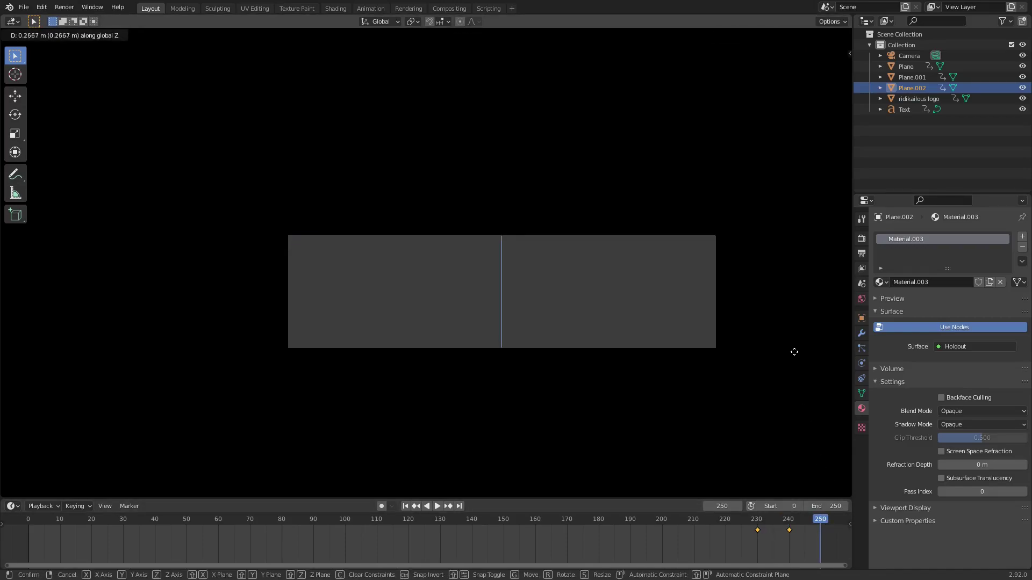
pyautogui.click(796, 355)
pyautogui.press('i')
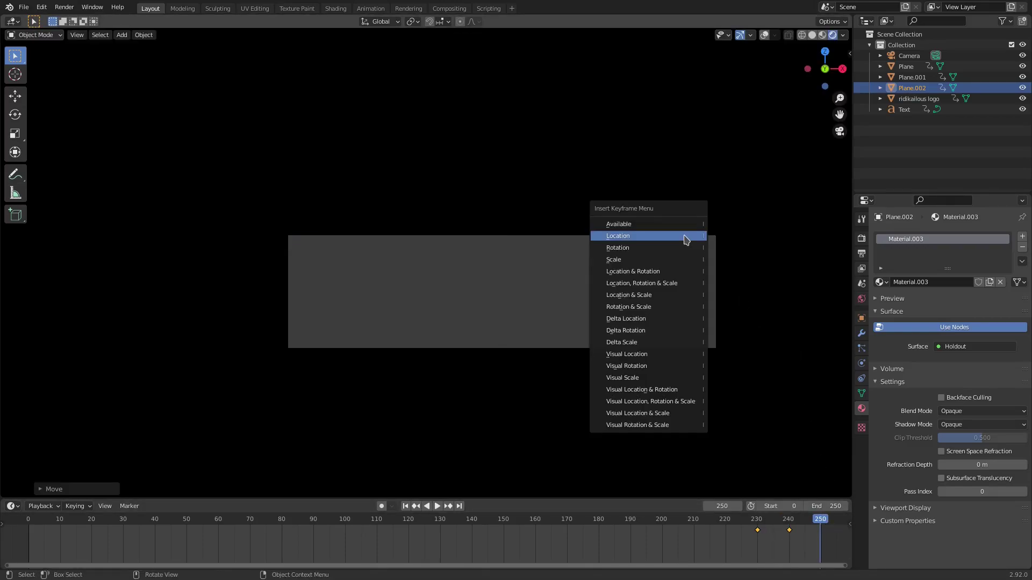
pyautogui.click(687, 237)
# - Play back the closing transition and scrub through its frames from 230 to 240
pyautogui.click(725, 520)
pyautogui.press('space')
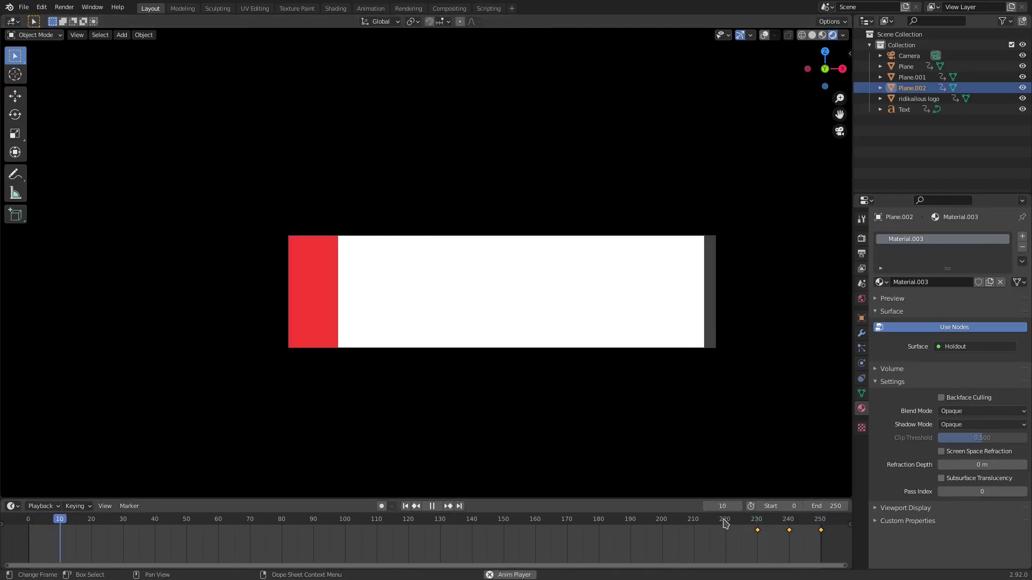
pyautogui.click(757, 524)
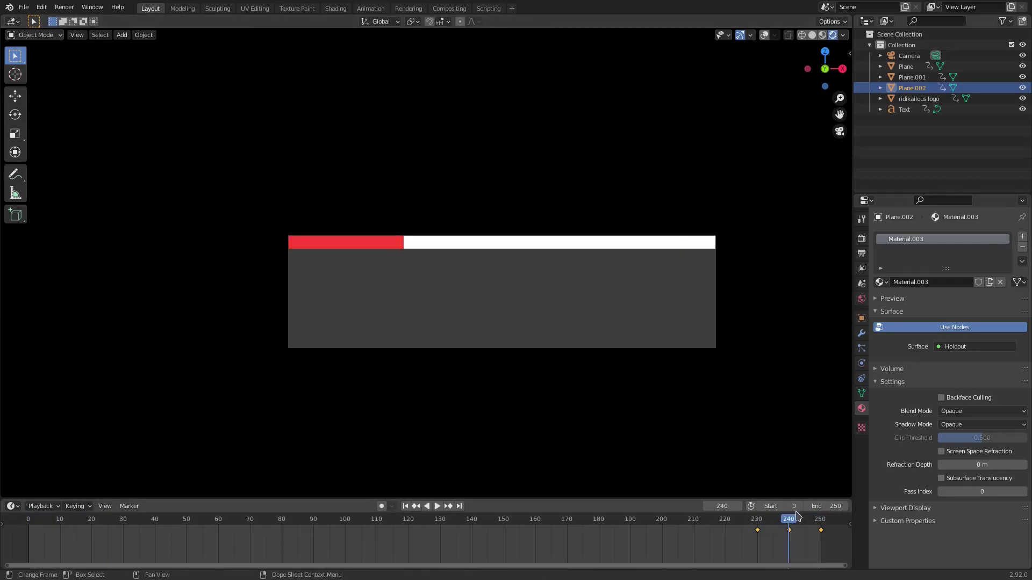
pyautogui.press('space')
# - Make the render film transparent and set the output file format to FFmpeg Video
pyautogui.click(861, 239)
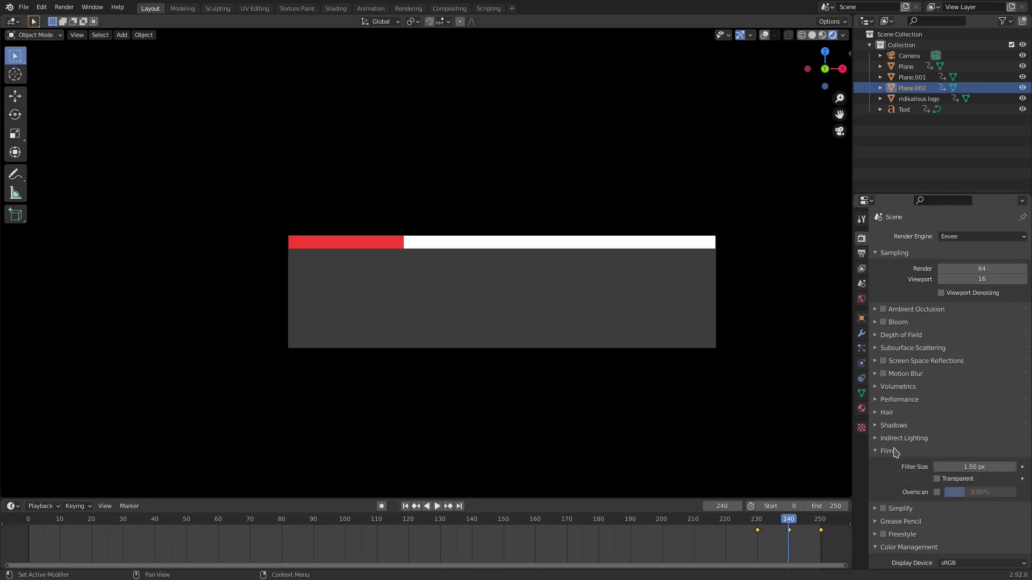
pyautogui.click(938, 480)
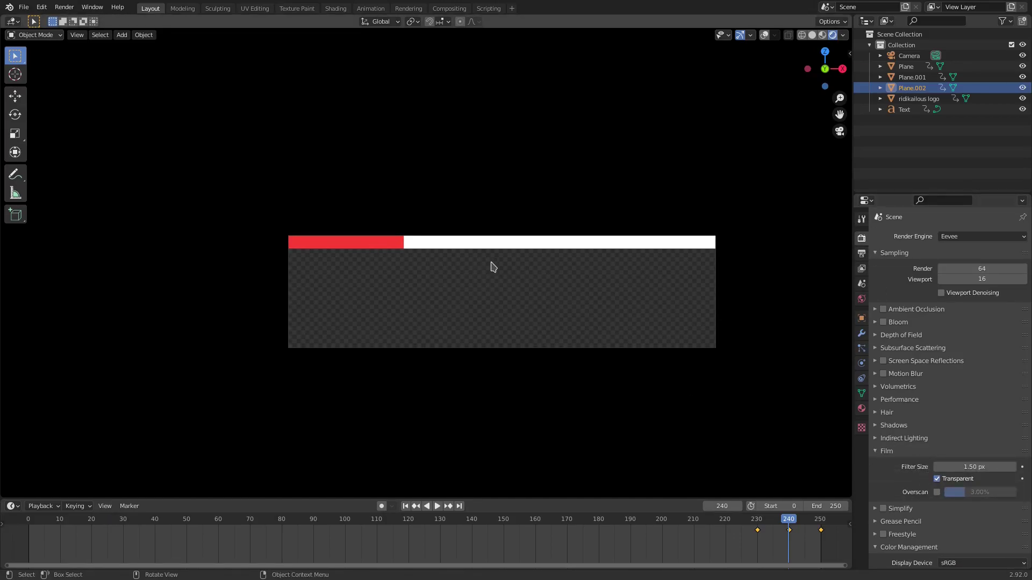
pyautogui.click(862, 254)
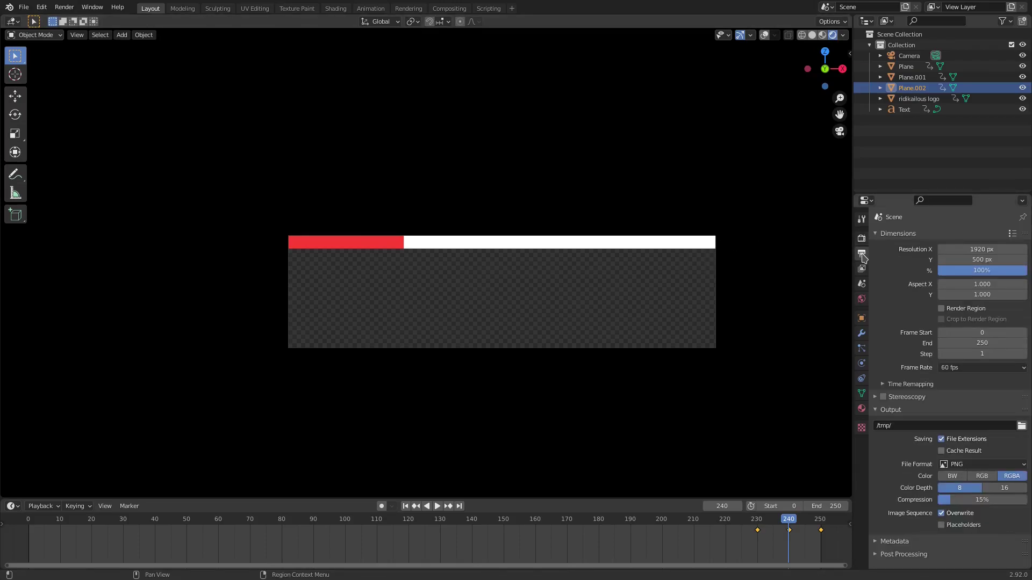
pyautogui.click(969, 465)
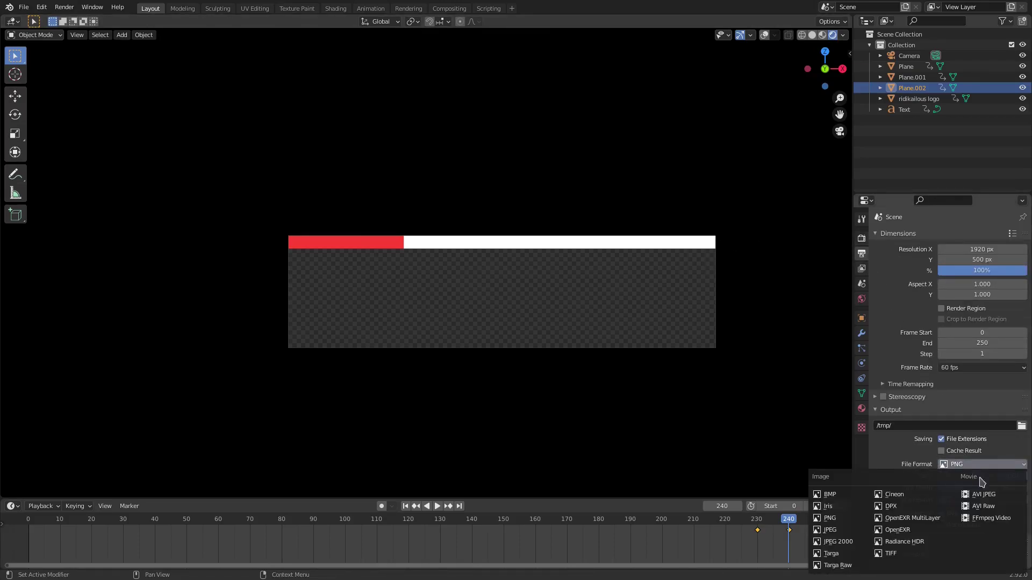
pyautogui.click(1003, 522)
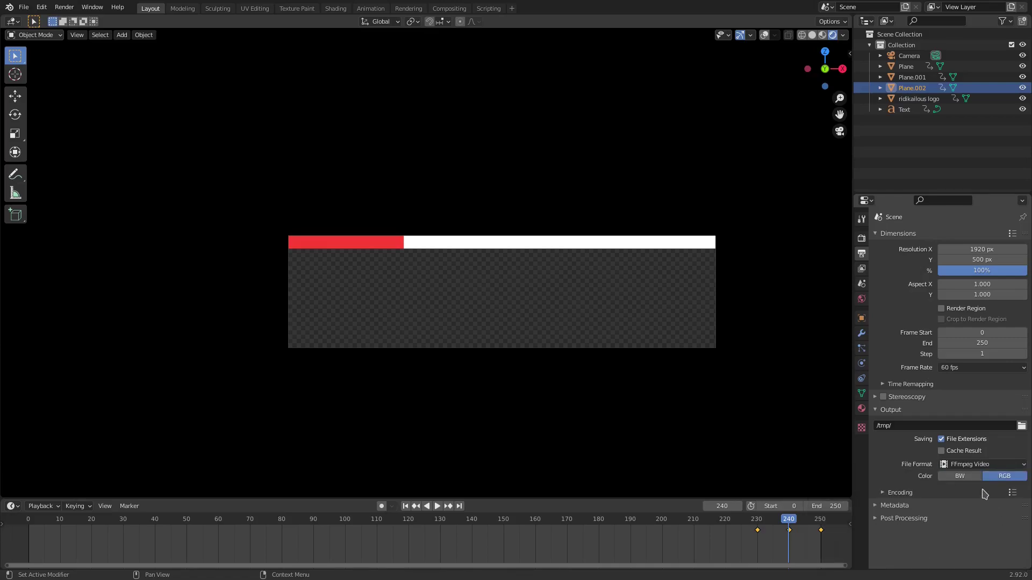
# - Set the video encoding to a Quicktime container with FFmpeg video codec #1 and RGBA color
pyautogui.click(912, 495)
pyautogui.scroll(-3, 912, 494)
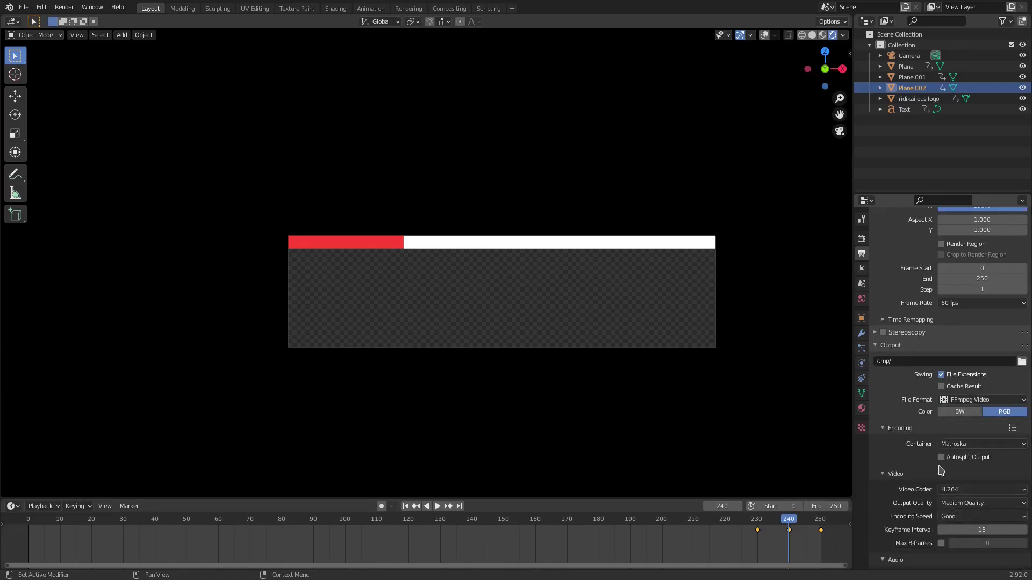
pyautogui.click(970, 444)
pyautogui.click(955, 384)
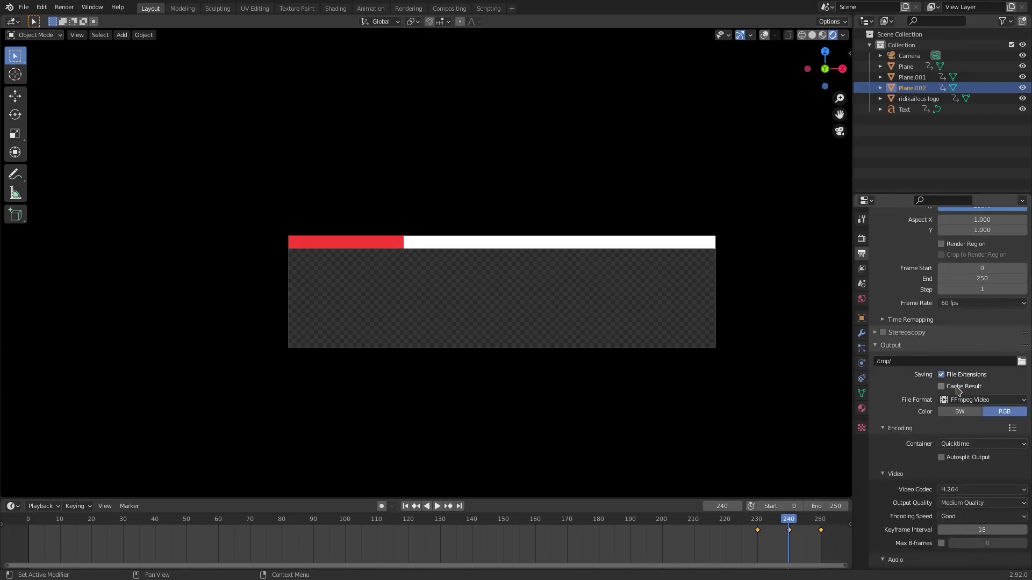
pyautogui.click(964, 490)
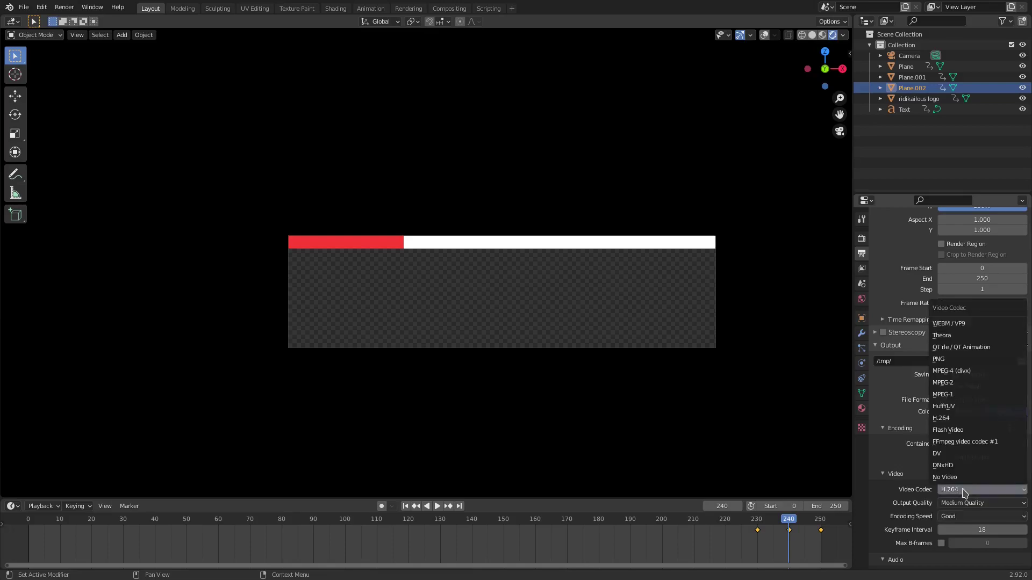
pyautogui.click(971, 448)
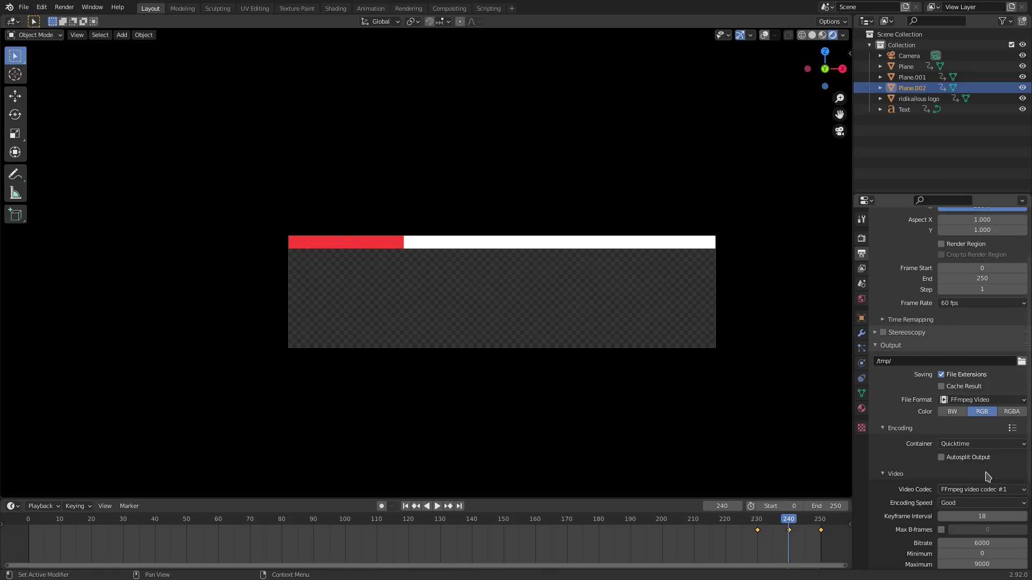
pyautogui.click(1019, 413)
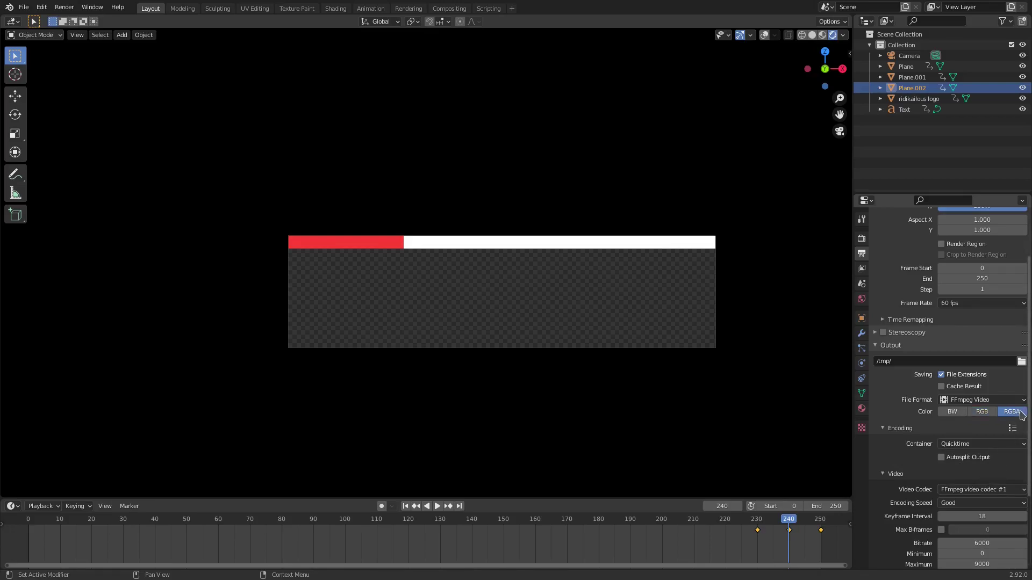
# - Set the animation's end frame to 292 and play it from frame 0
pyautogui.click(406, 507)
pyautogui.click(830, 506)
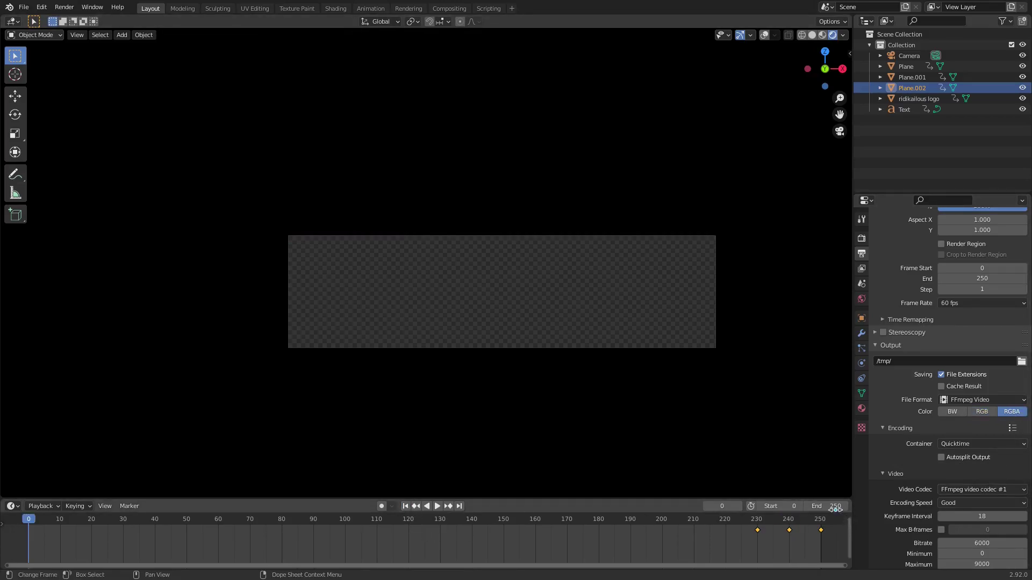
pyautogui.write('292')
pyautogui.press('Return')
pyautogui.click(436, 506)
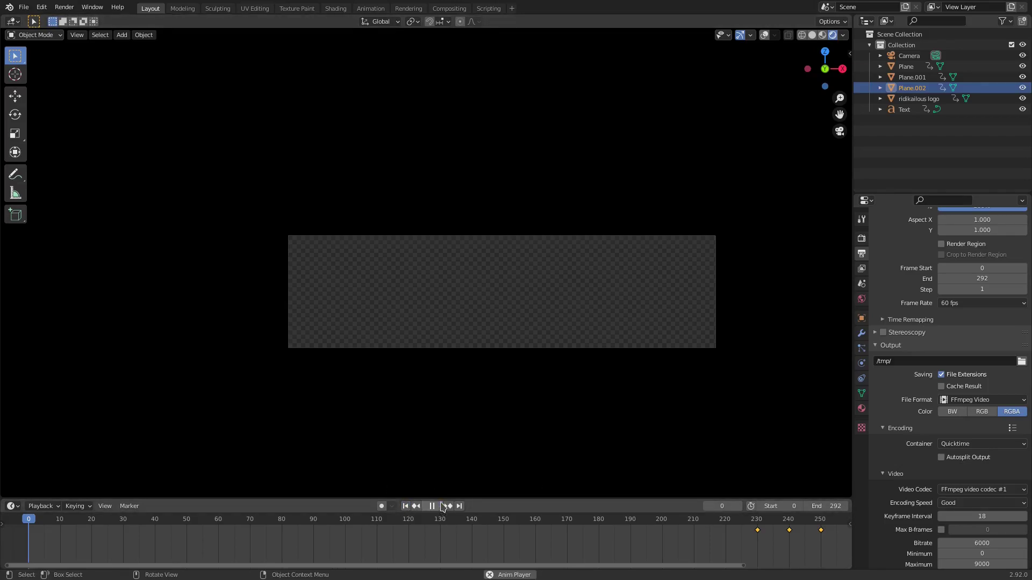